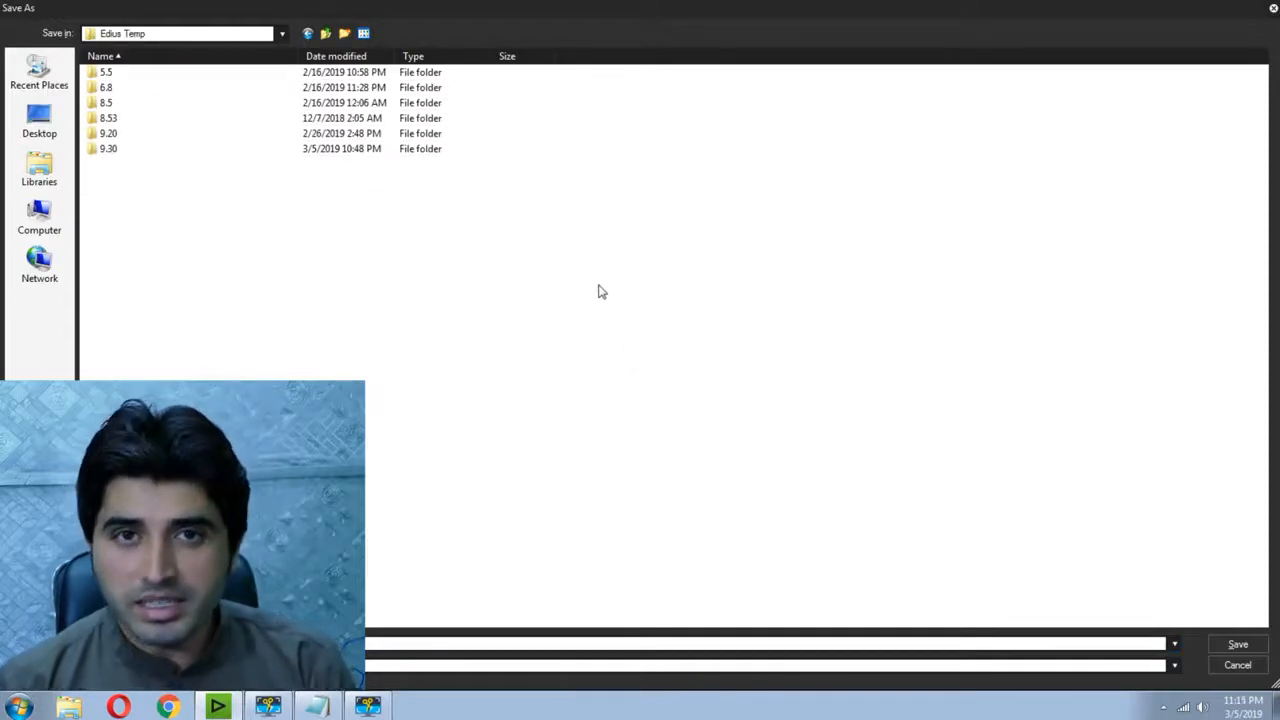
- Save the project over SlideShow - Class 3 New in the Class 3 folder under 2 Video Editing School on the Youtube (G:) drive
key(BackSpace)
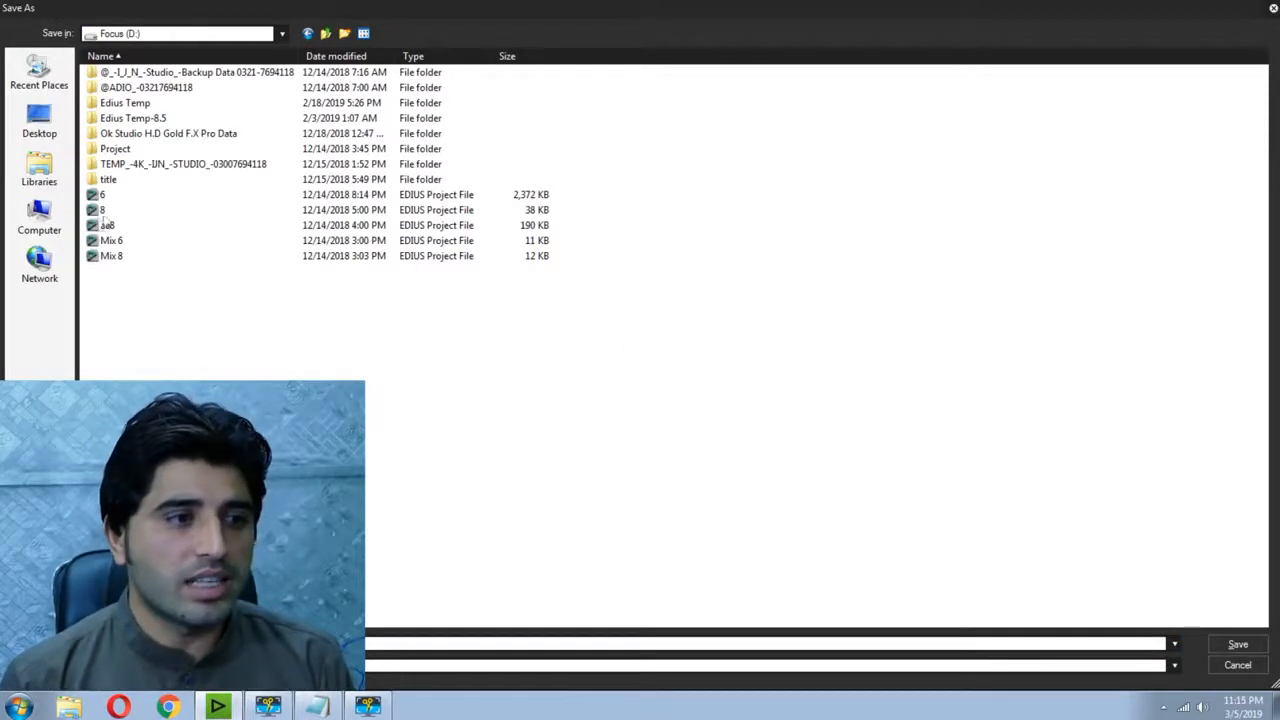
click(40, 215)
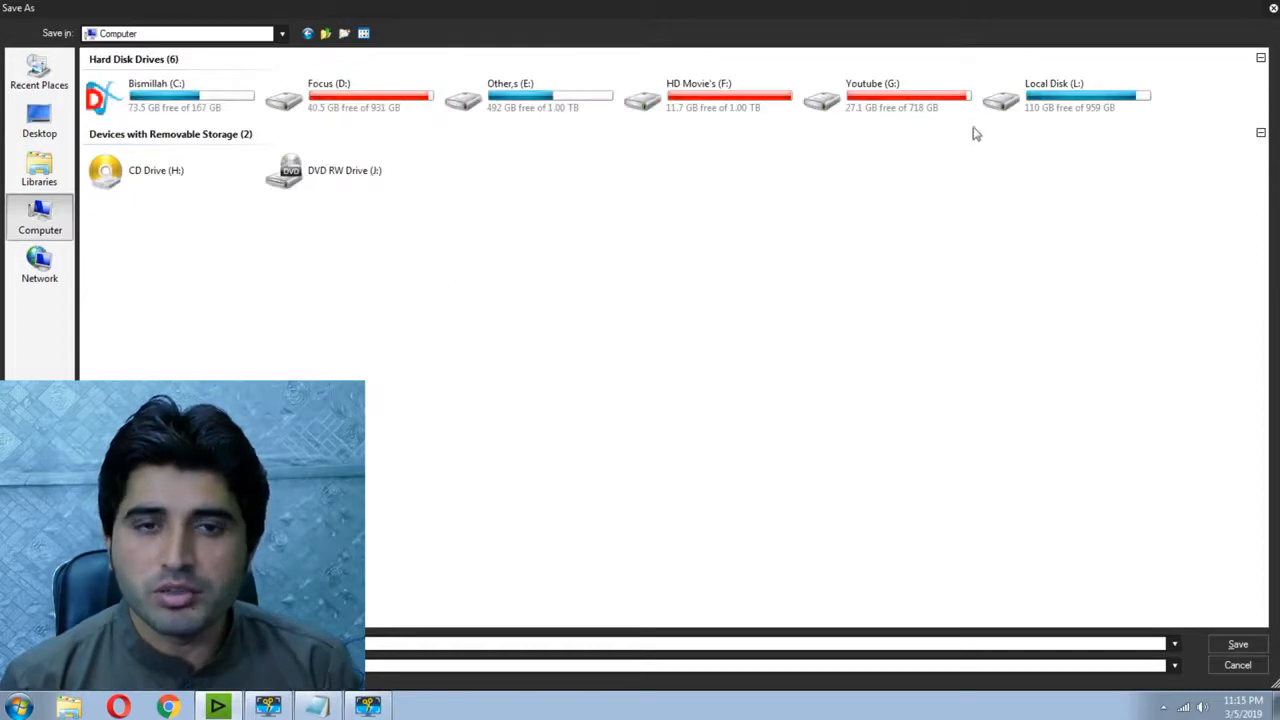
double_click(888, 92)
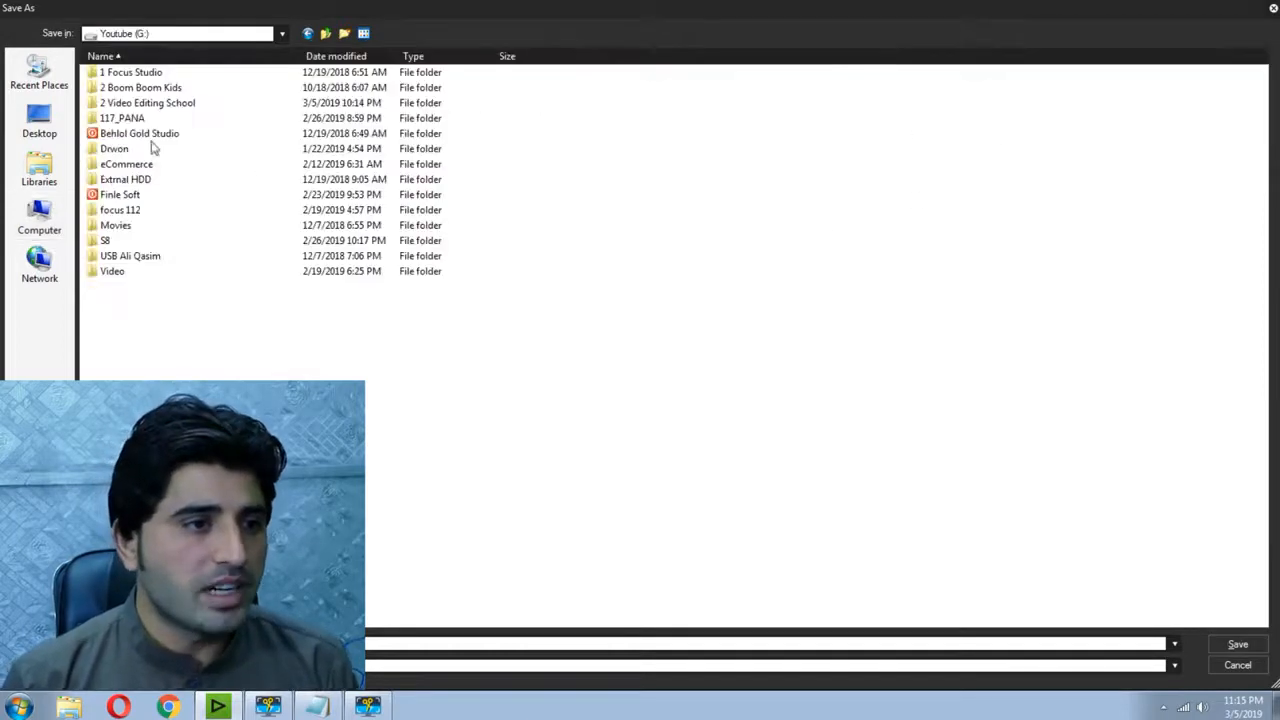
double_click(145, 103)
double_click(377, 95)
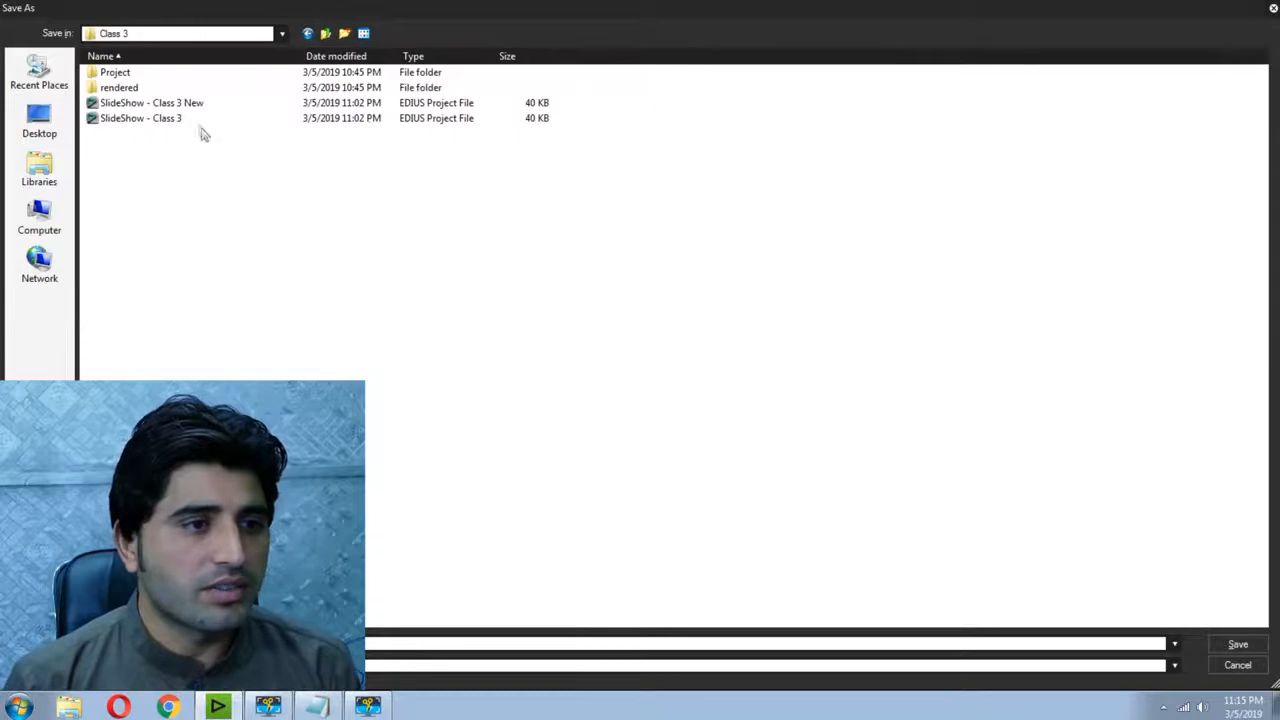
click(178, 106)
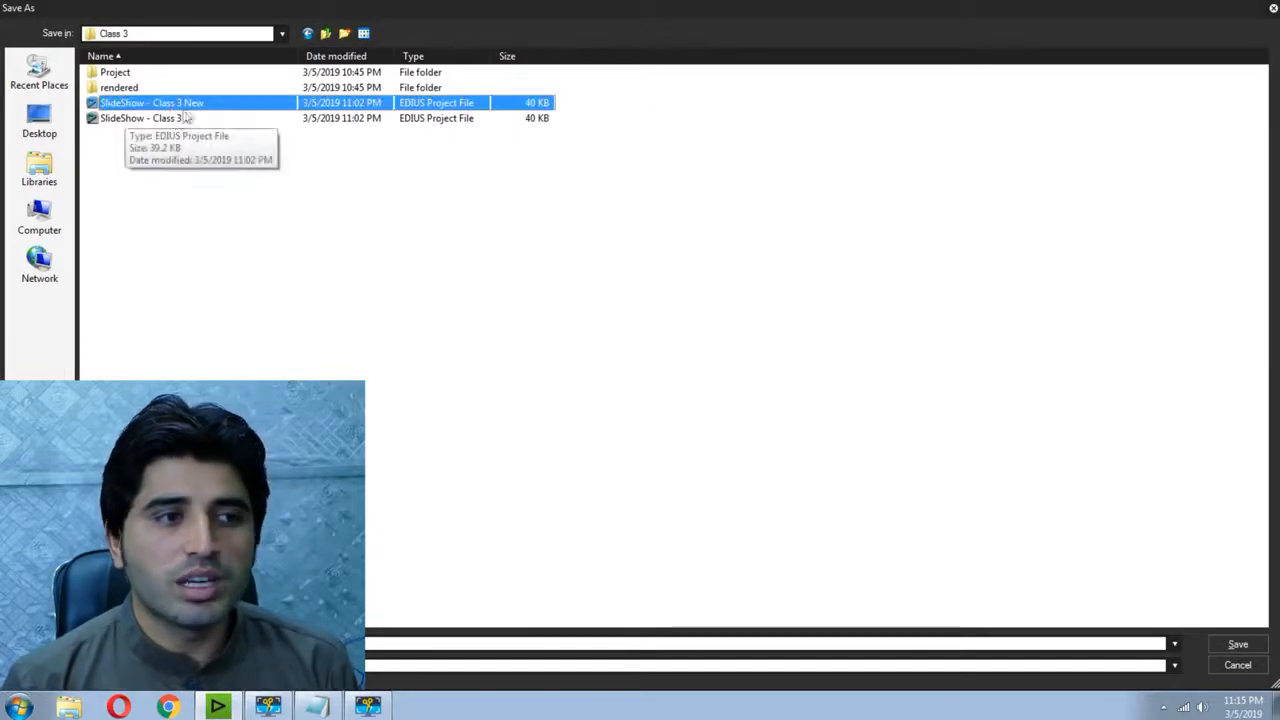
click(1237, 644)
click(600, 370)
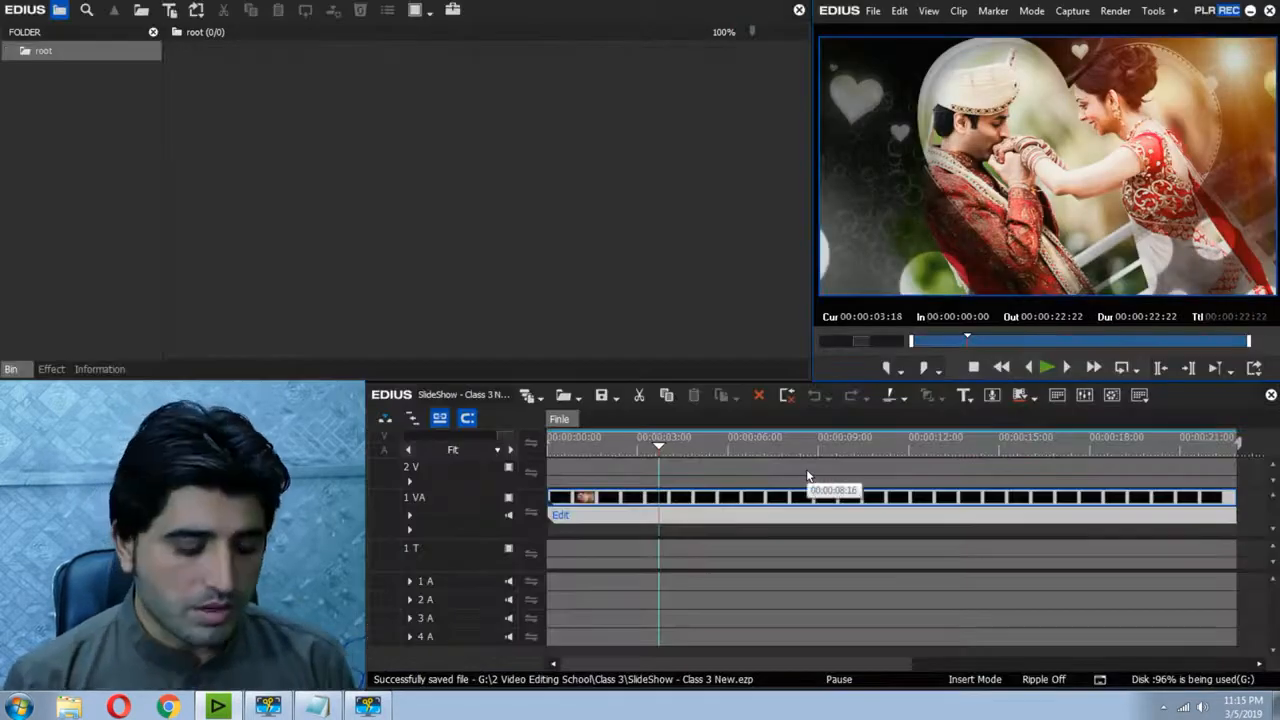
- Create a new project named Dx4 with the HD 1280x720 25p 16:9 10bit preset and delete the default sequence clip from the bin
key(ctrl+n)
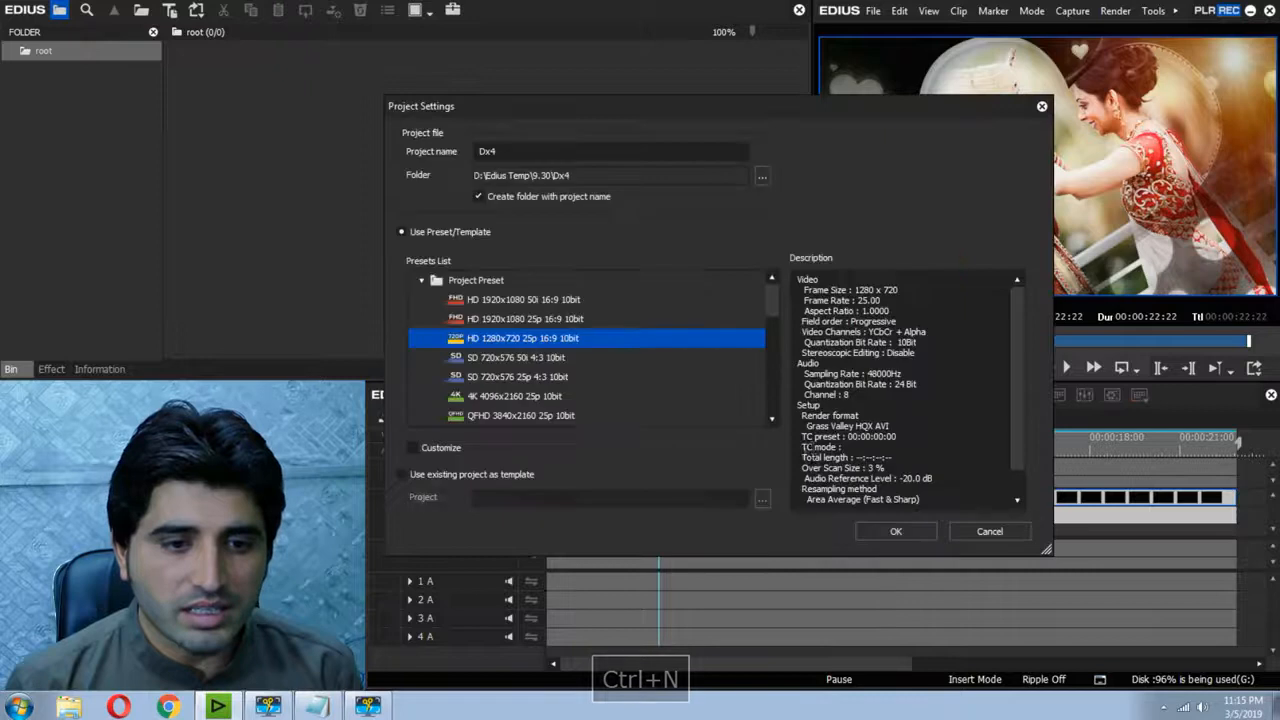
click(919, 533)
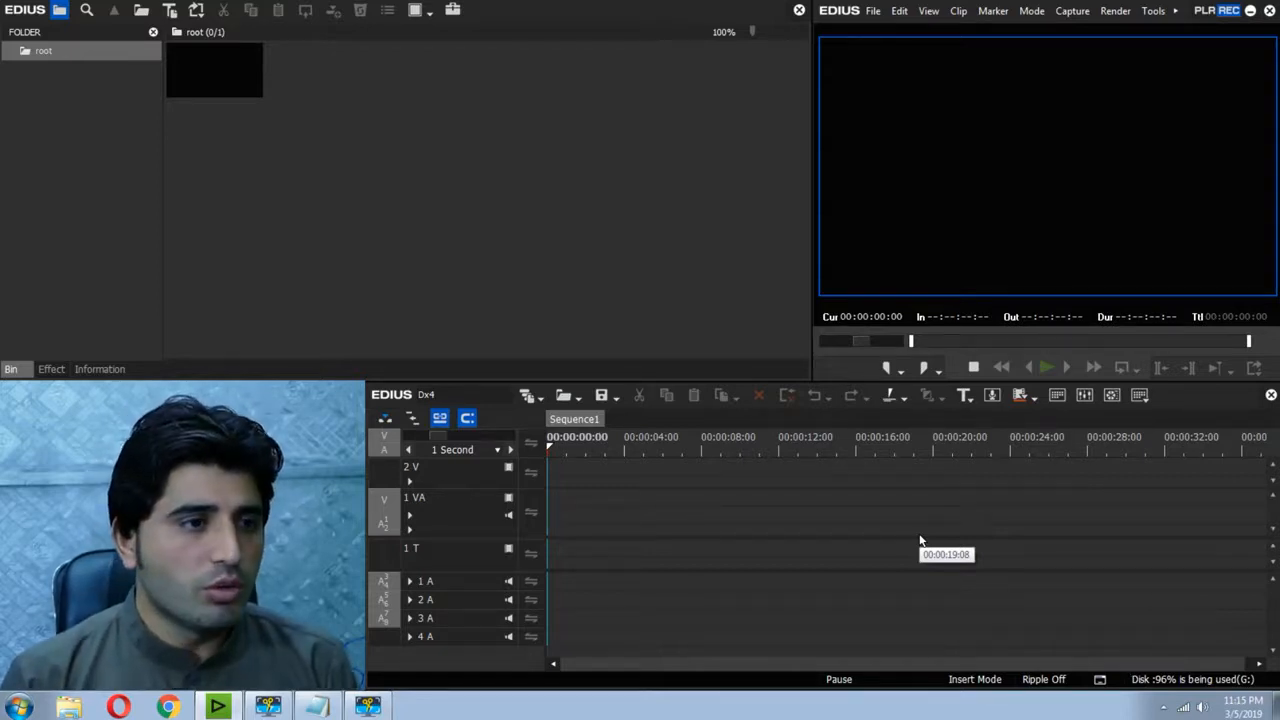
click(83, 168)
key(Delete)
click(364, 213)
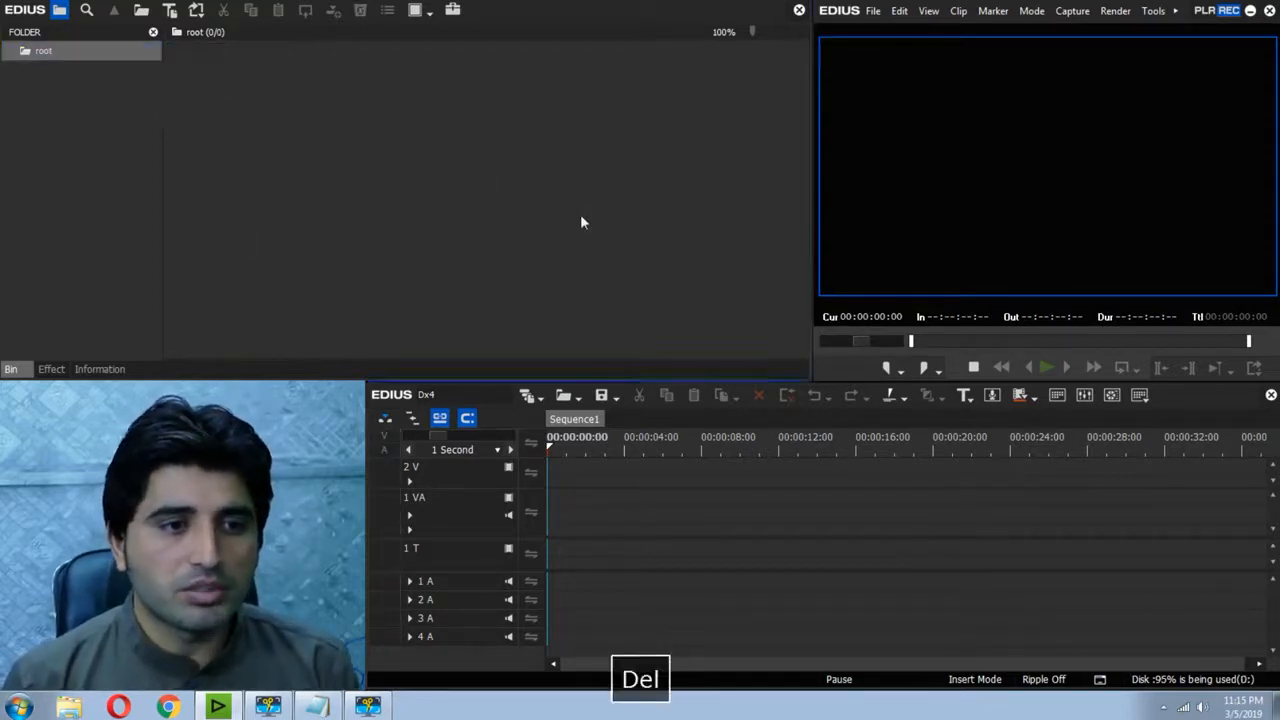
- Start adding files to the bin, browse to the Downloads folder in Dx Home, and show its contents as extra large icons
double_click(581, 216)
click(40, 122)
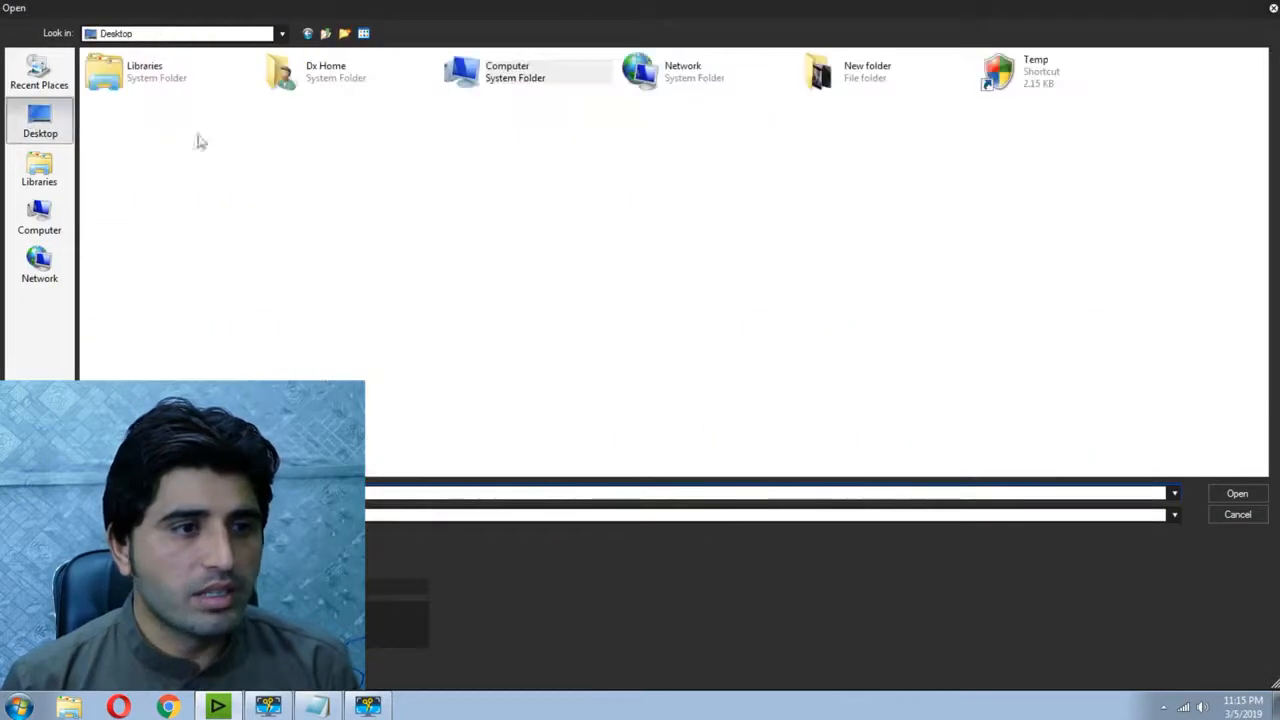
double_click(120, 90)
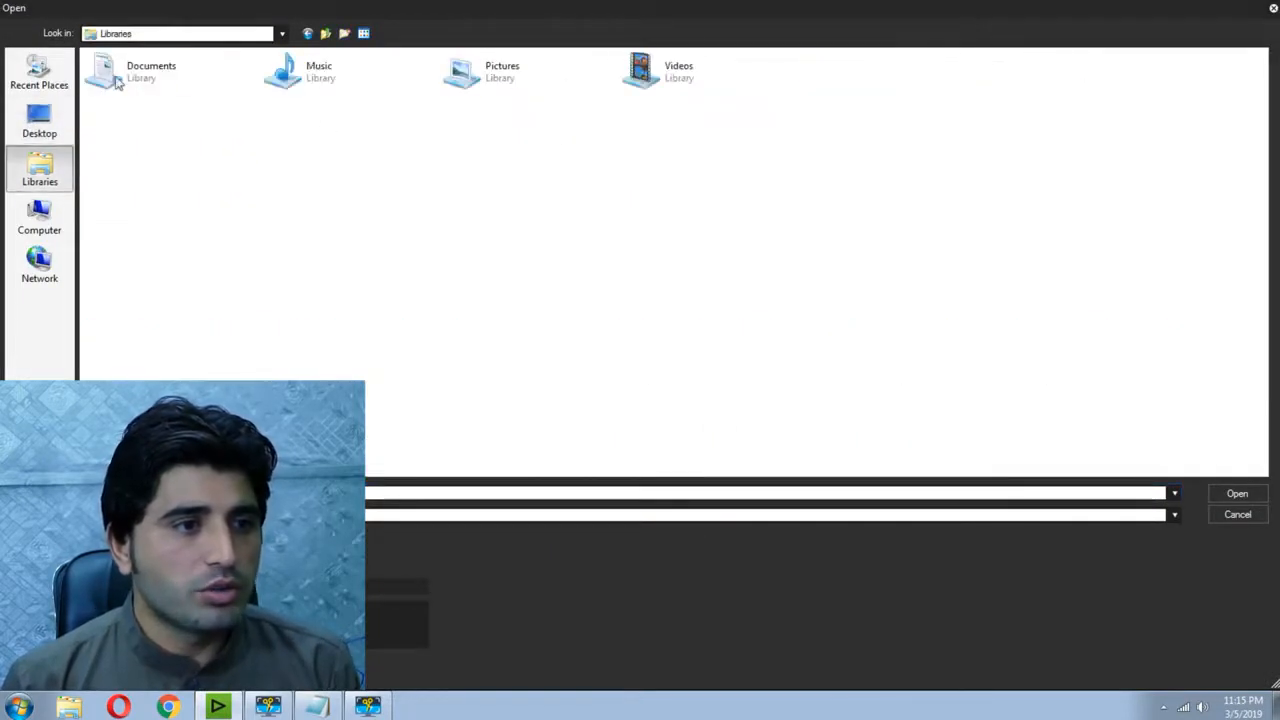
double_click(138, 86)
click(40, 122)
double_click(331, 88)
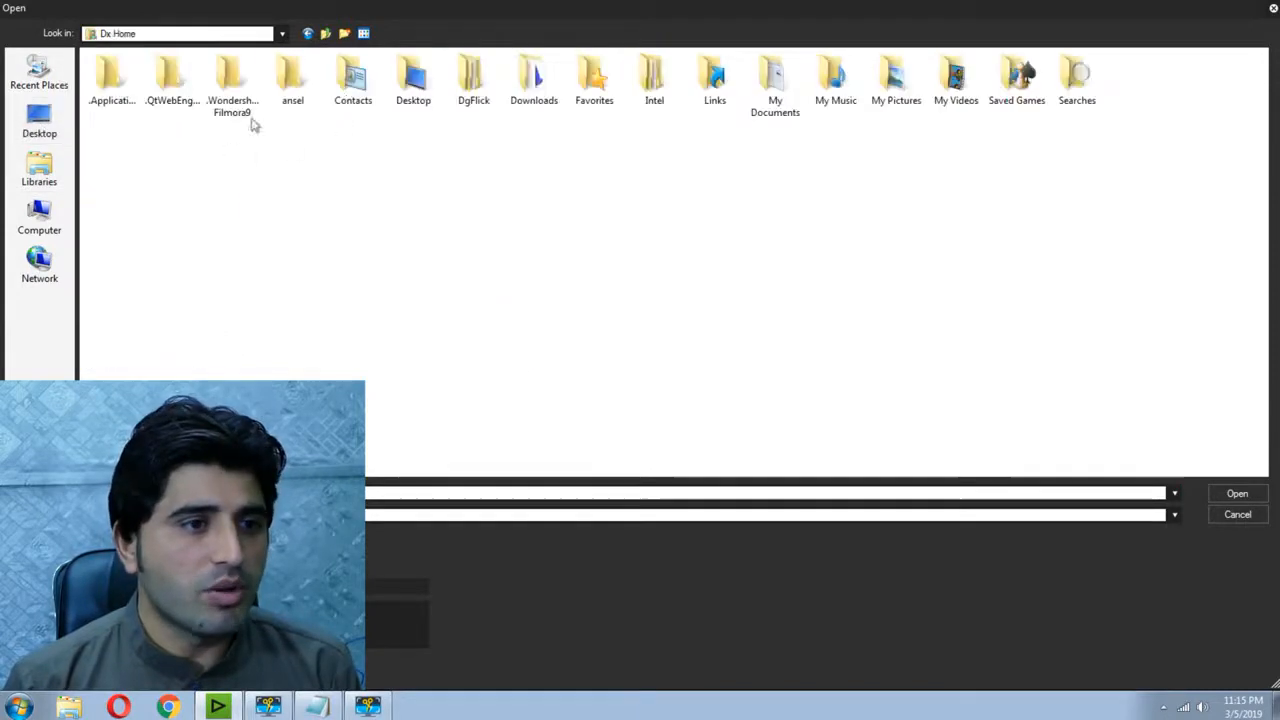
double_click(767, 128)
key(BackSpace)
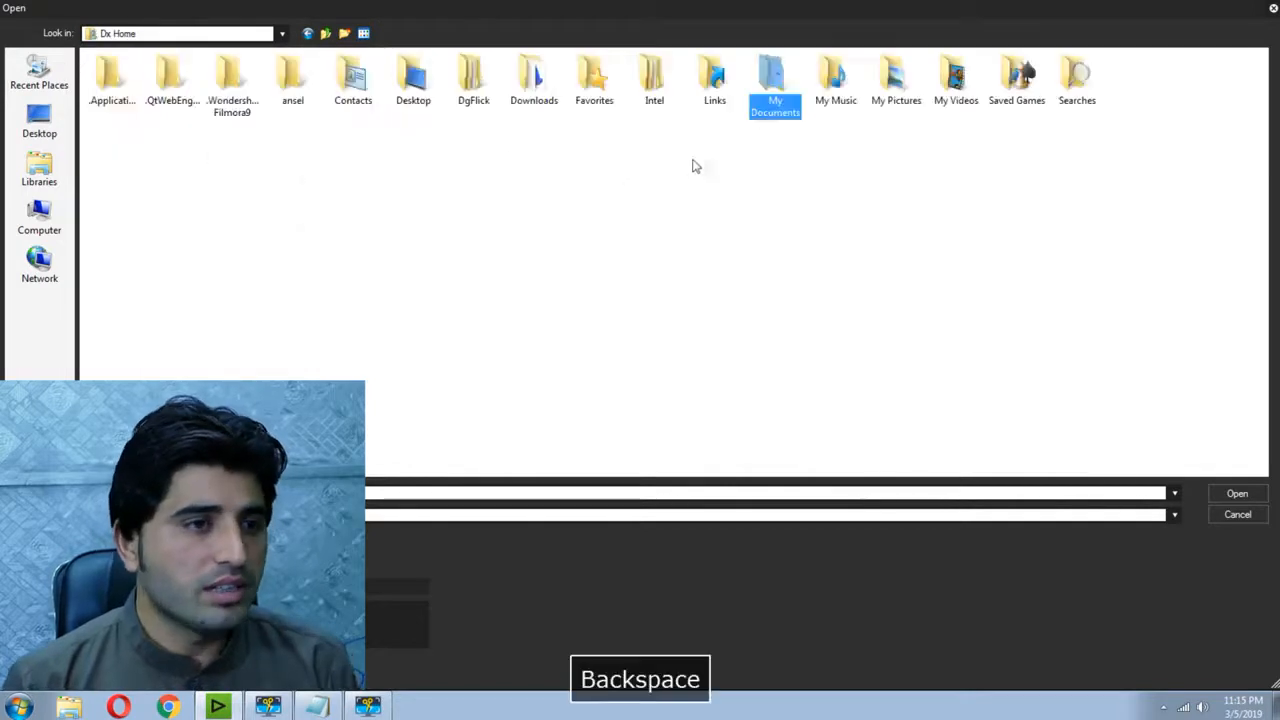
double_click(525, 93)
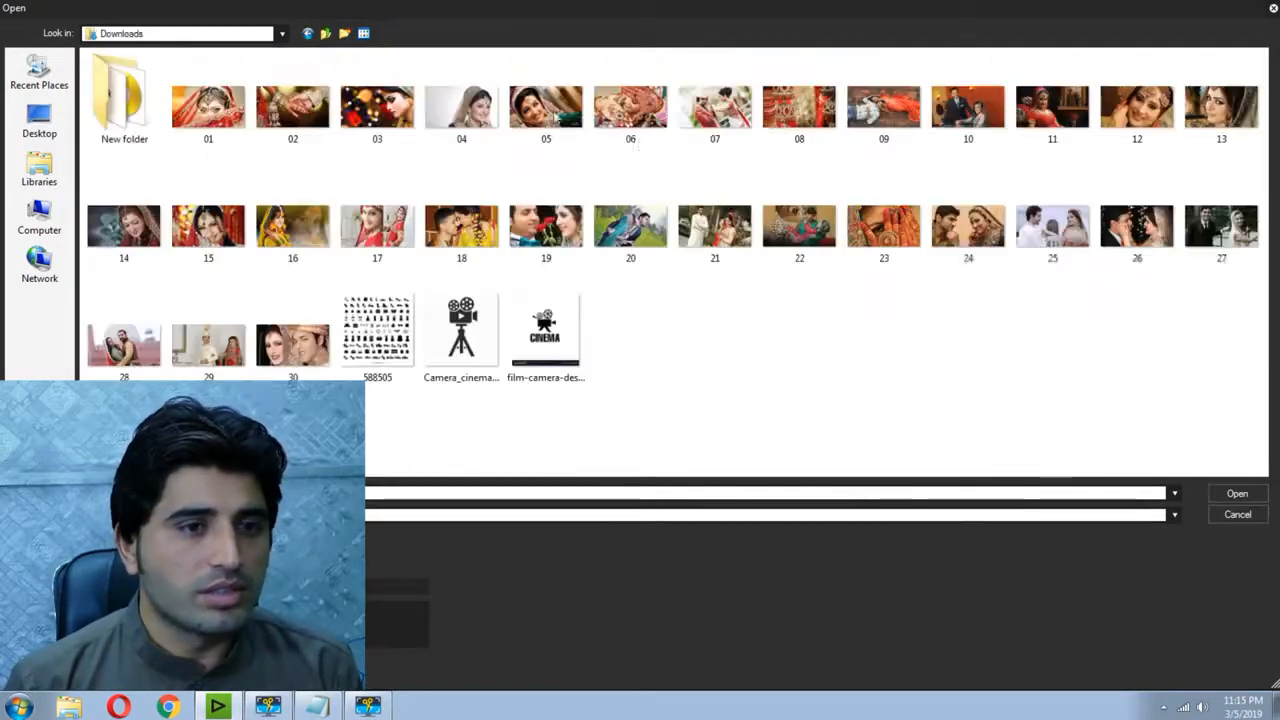
click(372, 35)
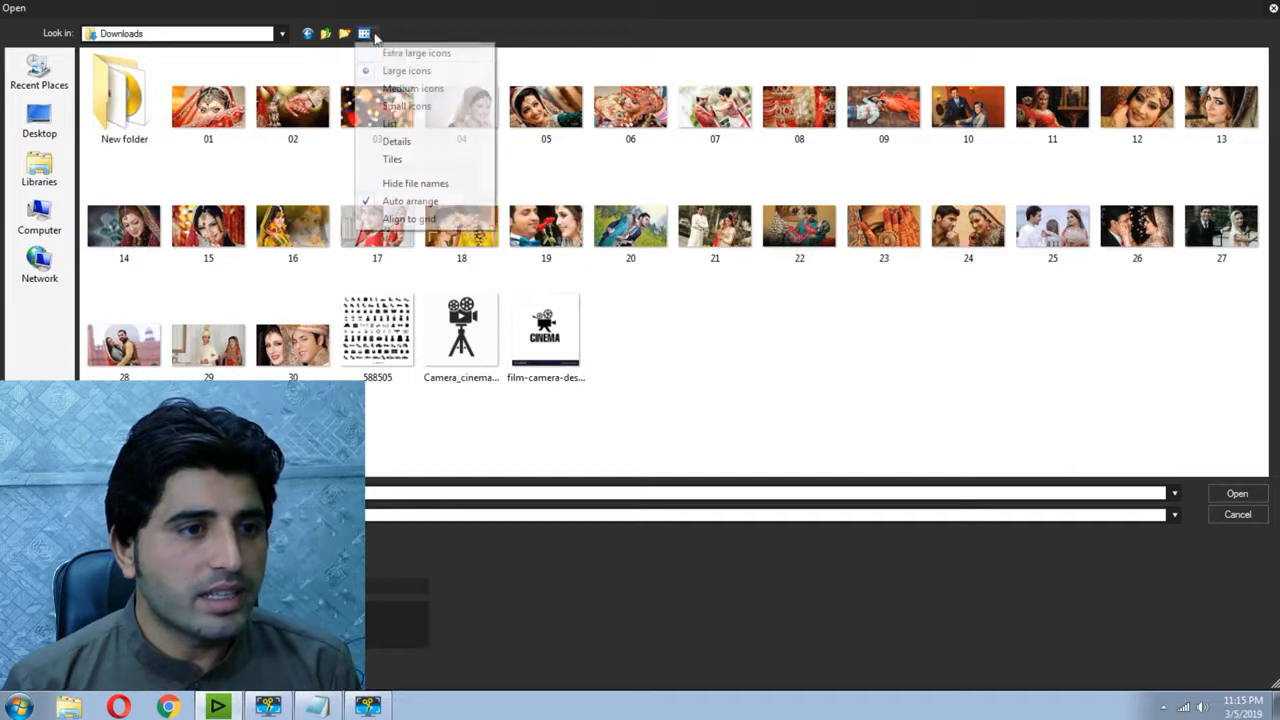
click(414, 53)
- Import photos 02, 13, 20, 21 and 30 from the Downloads folder into the bin
click(709, 195)
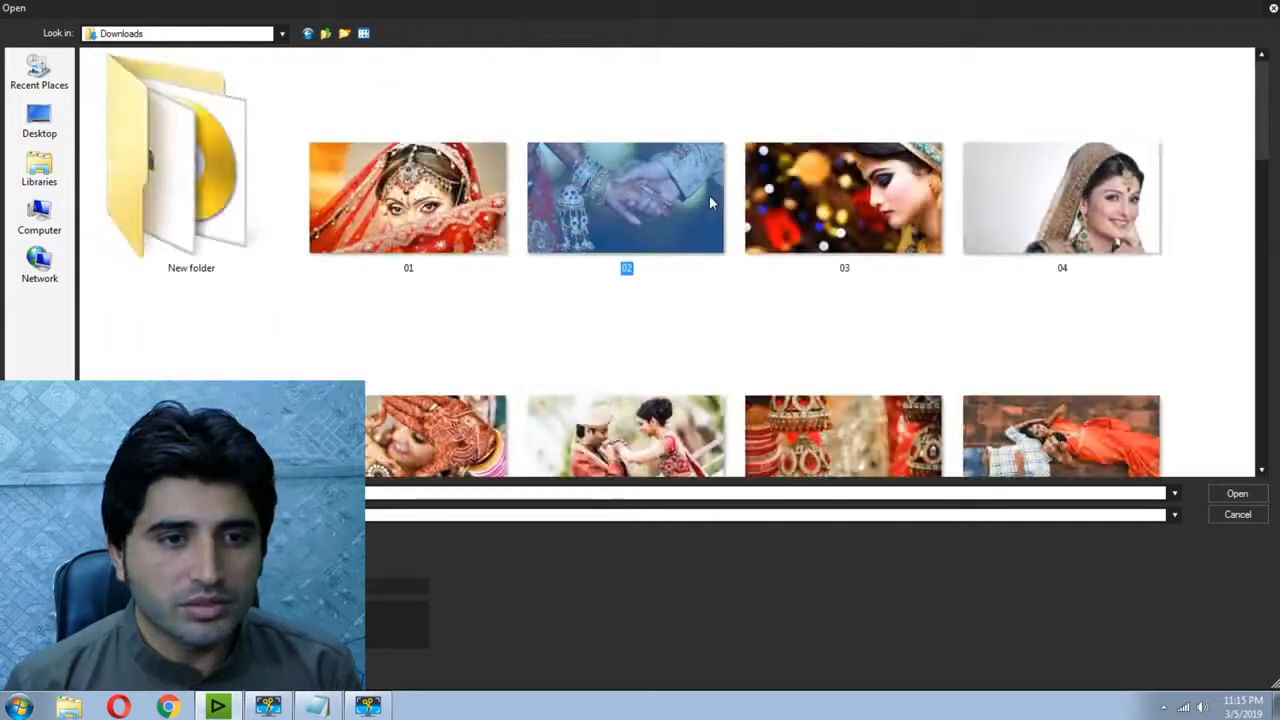
scroll(887, 257, down, 2)
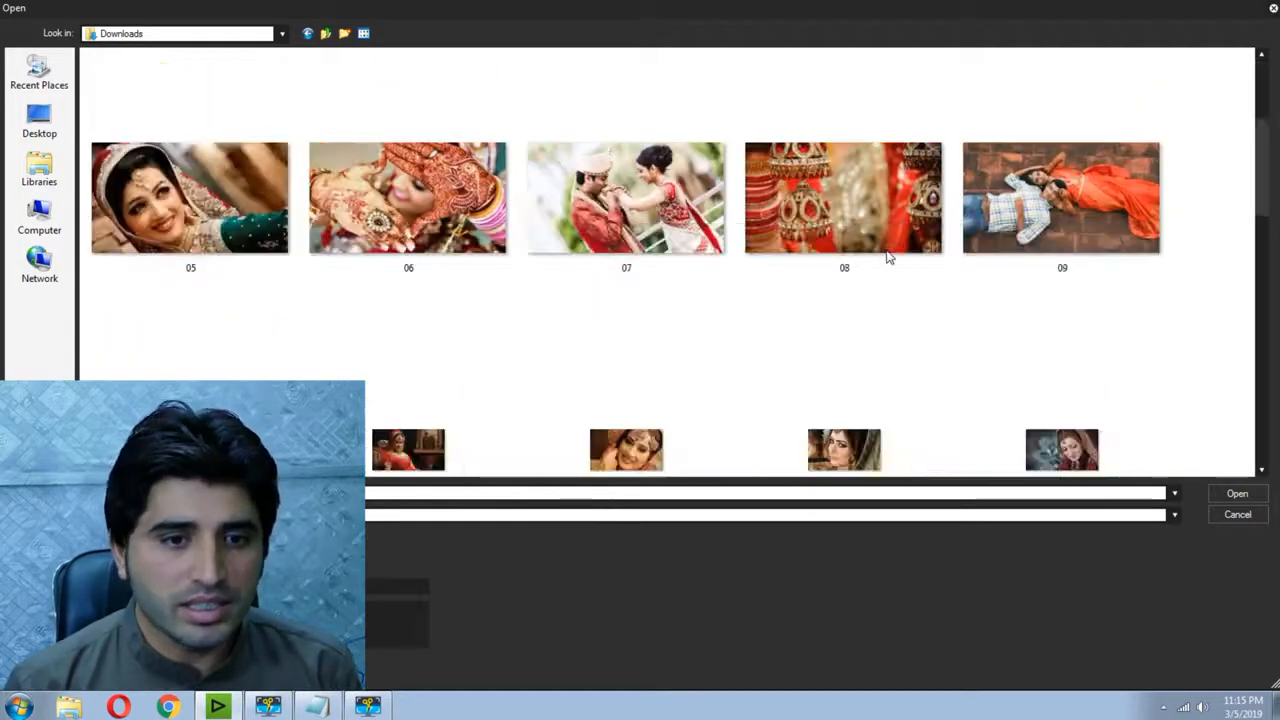
scroll(887, 257, down, 2)
ctrl+click(850, 208)
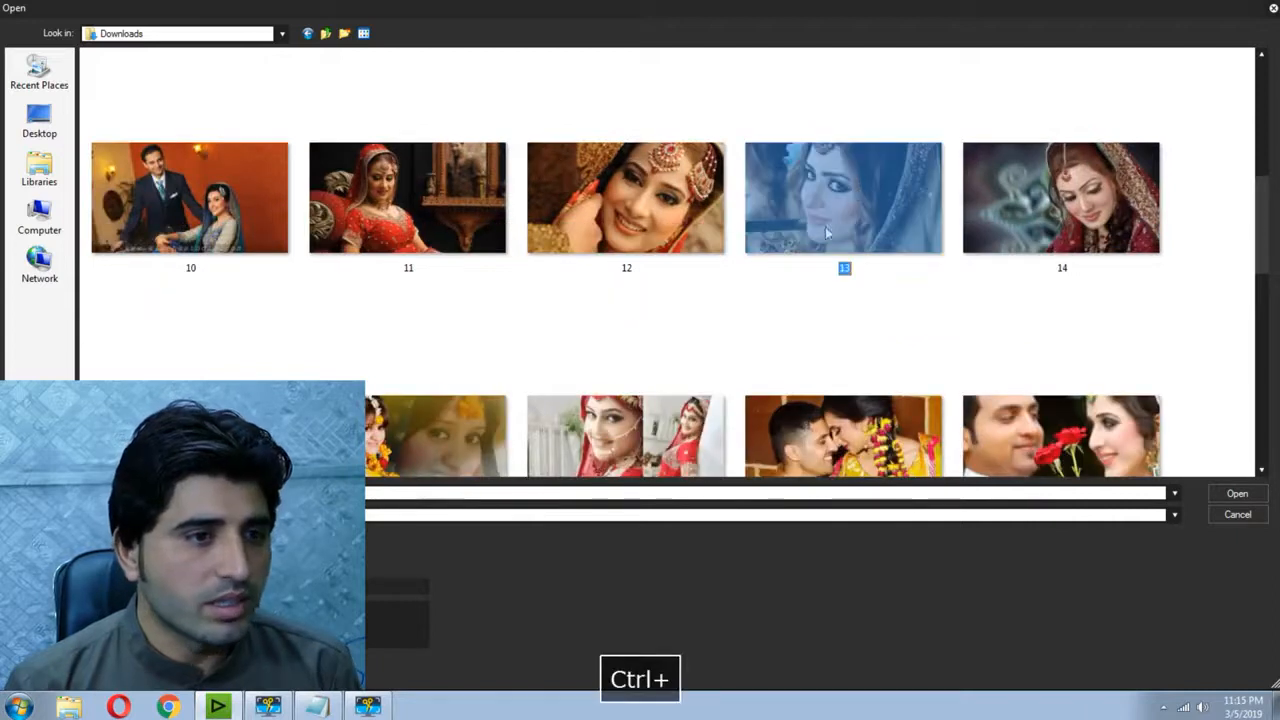
scroll(540, 250, down, 2)
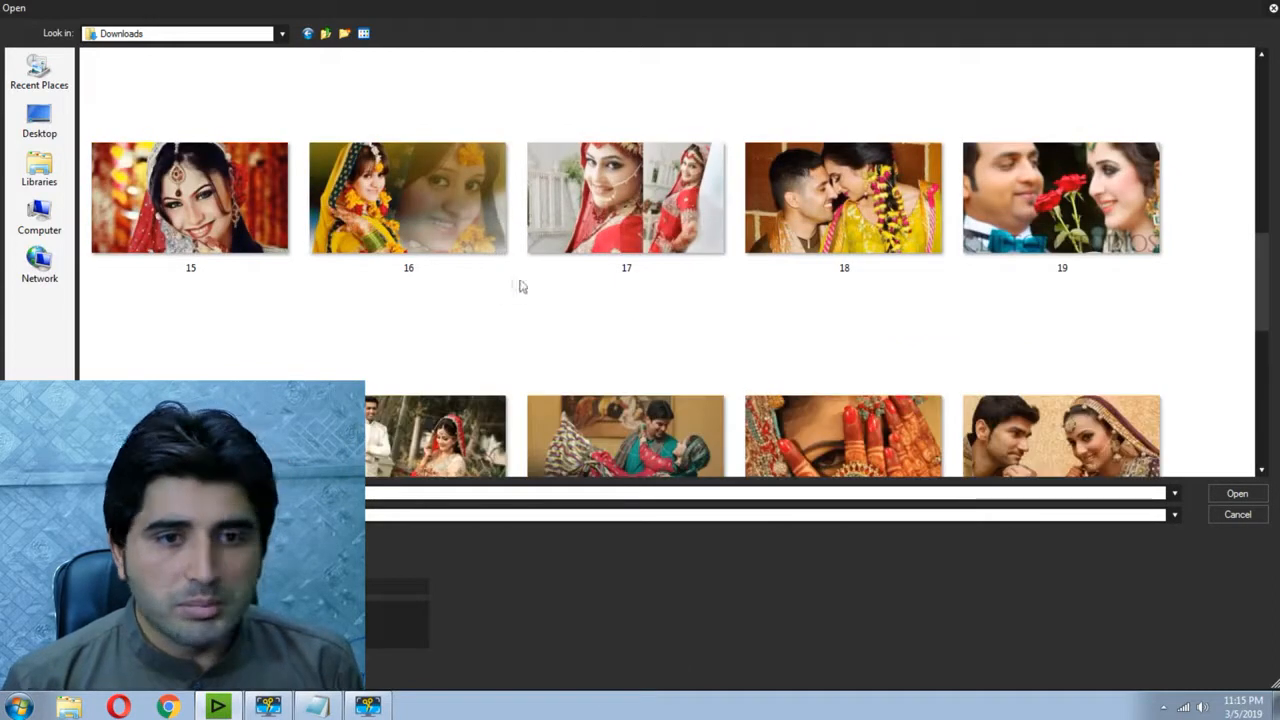
scroll(717, 326, down, 2)
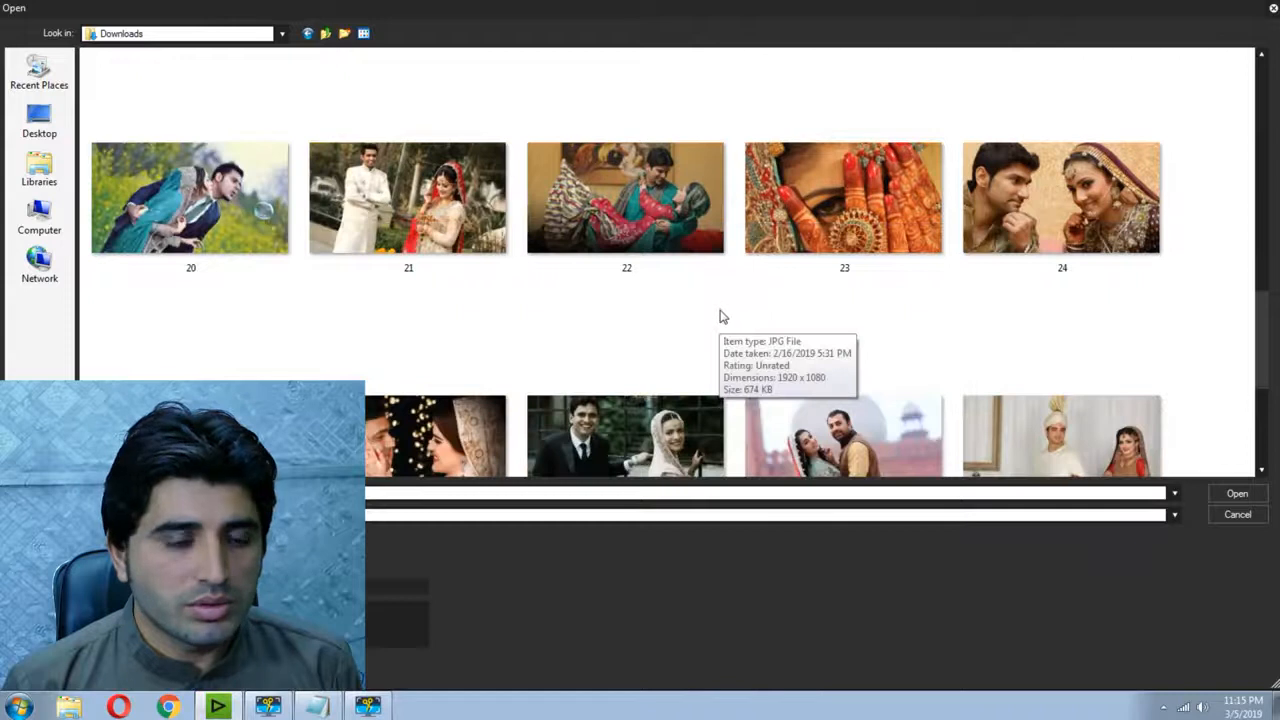
ctrl+click(476, 232)
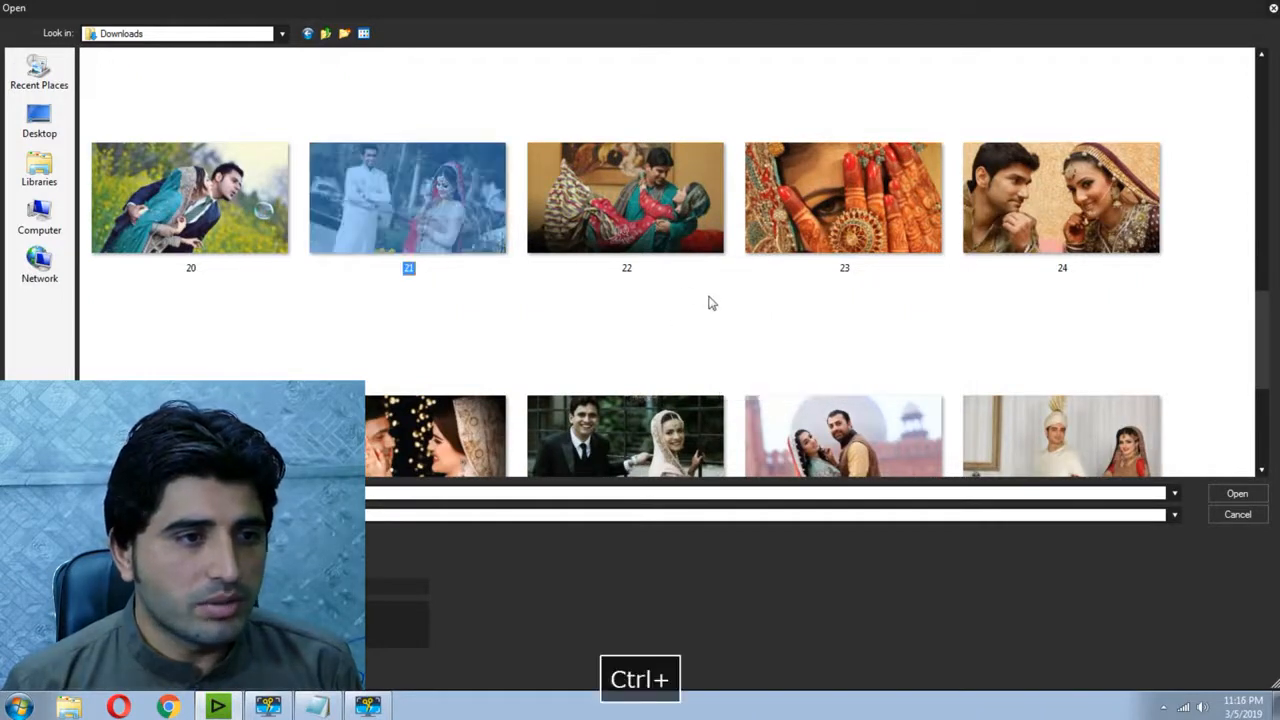
ctrl+click(251, 213)
scroll(600, 288, down, 2)
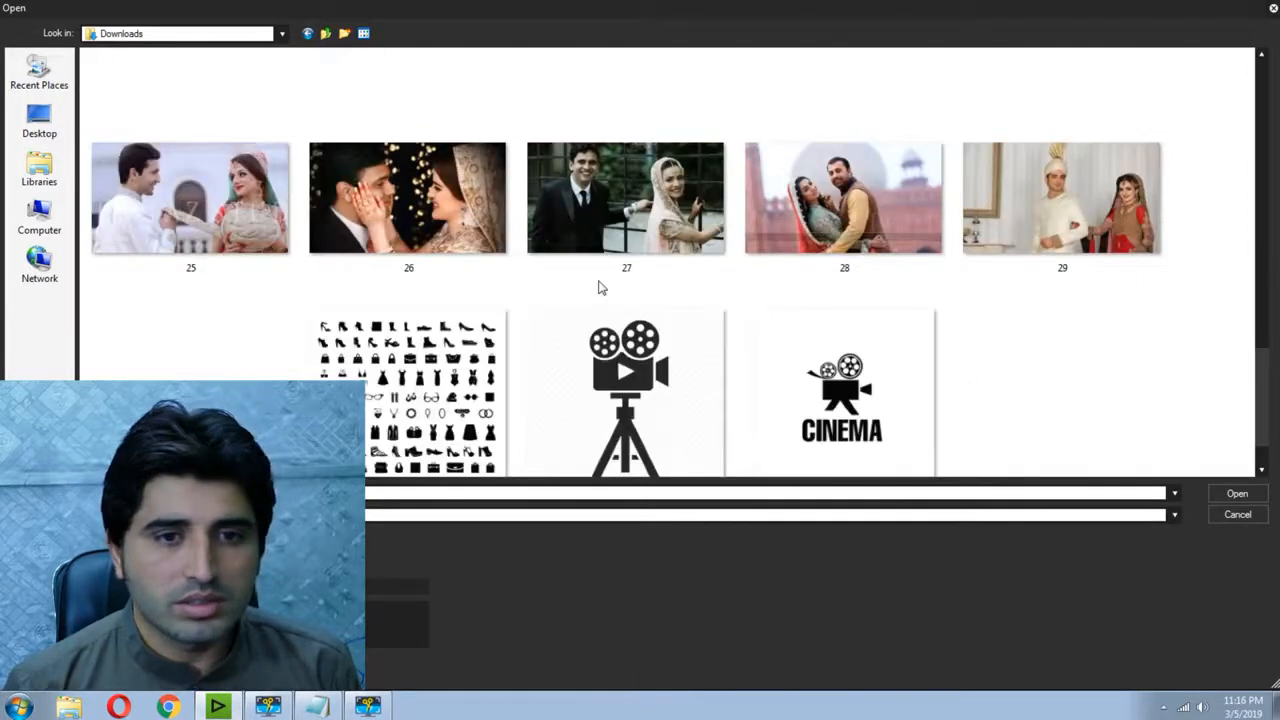
scroll(602, 288, down, 1)
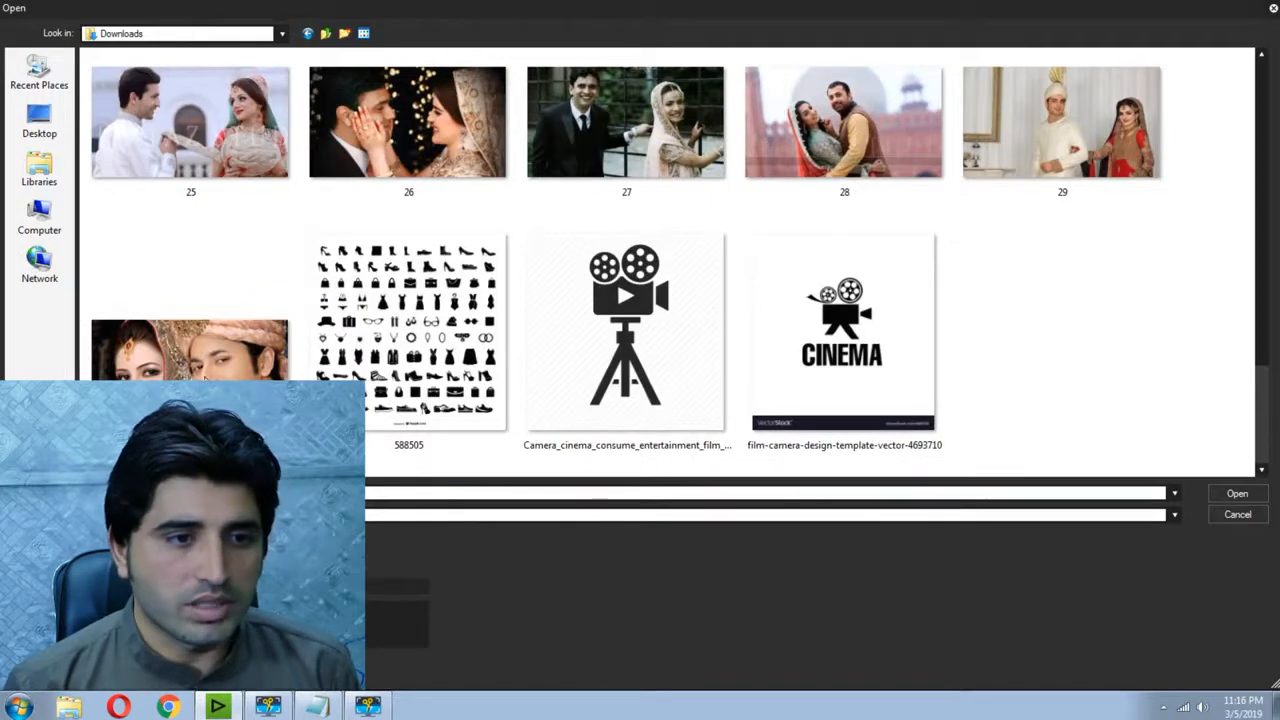
ctrl+click(248, 402)
click(1250, 494)
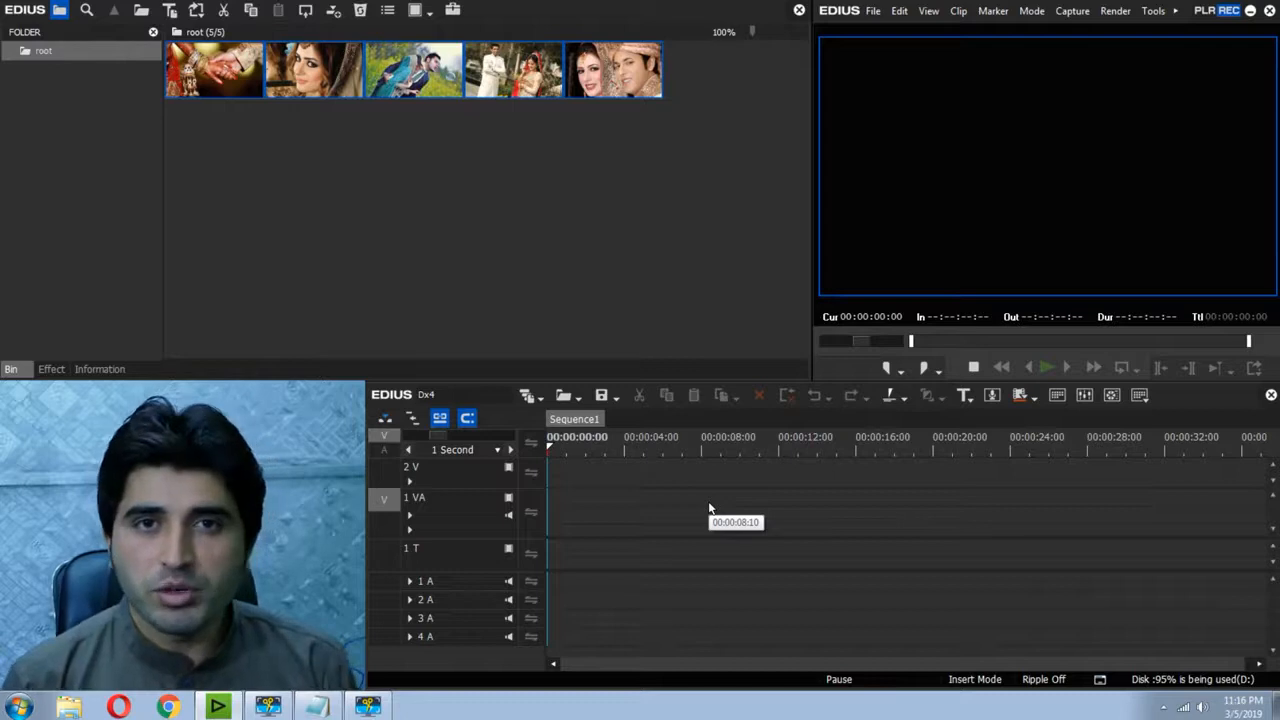
- Import the sequences of project SlideShow - Class 3 New from the Class 3 folder, with Import Bin and Copy clips in project folder switched off
key(F2)
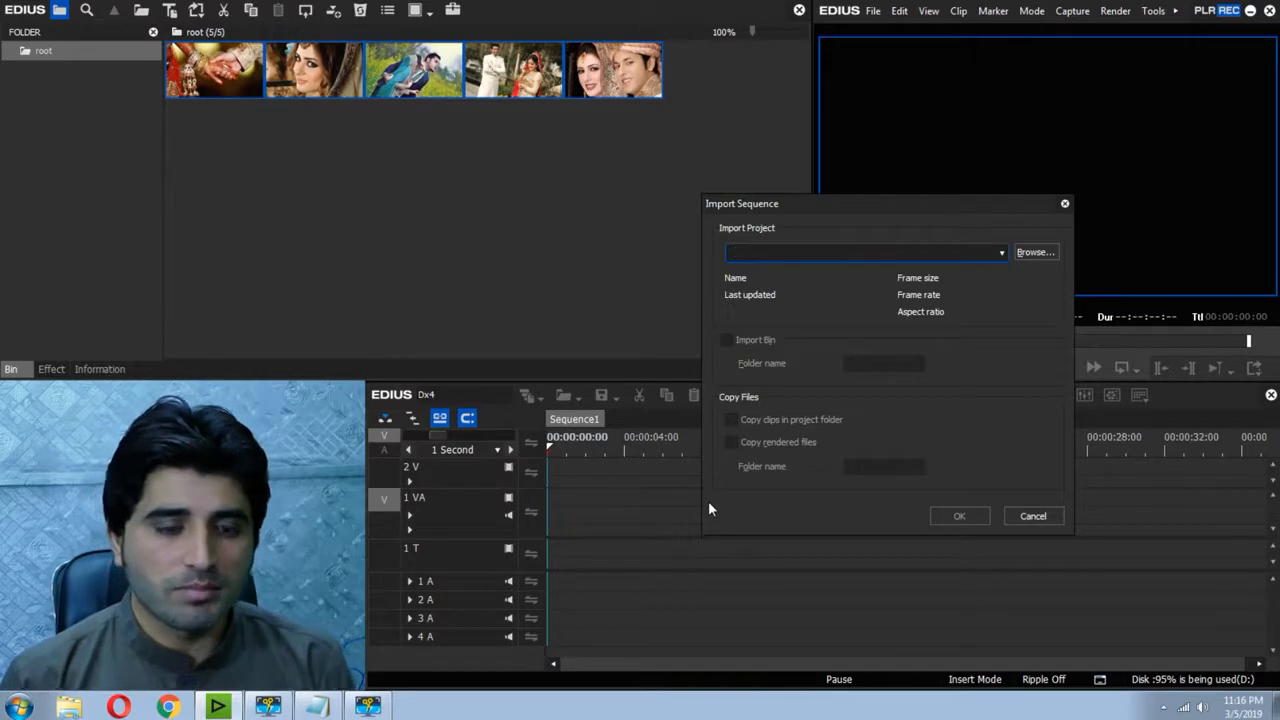
click(1035, 252)
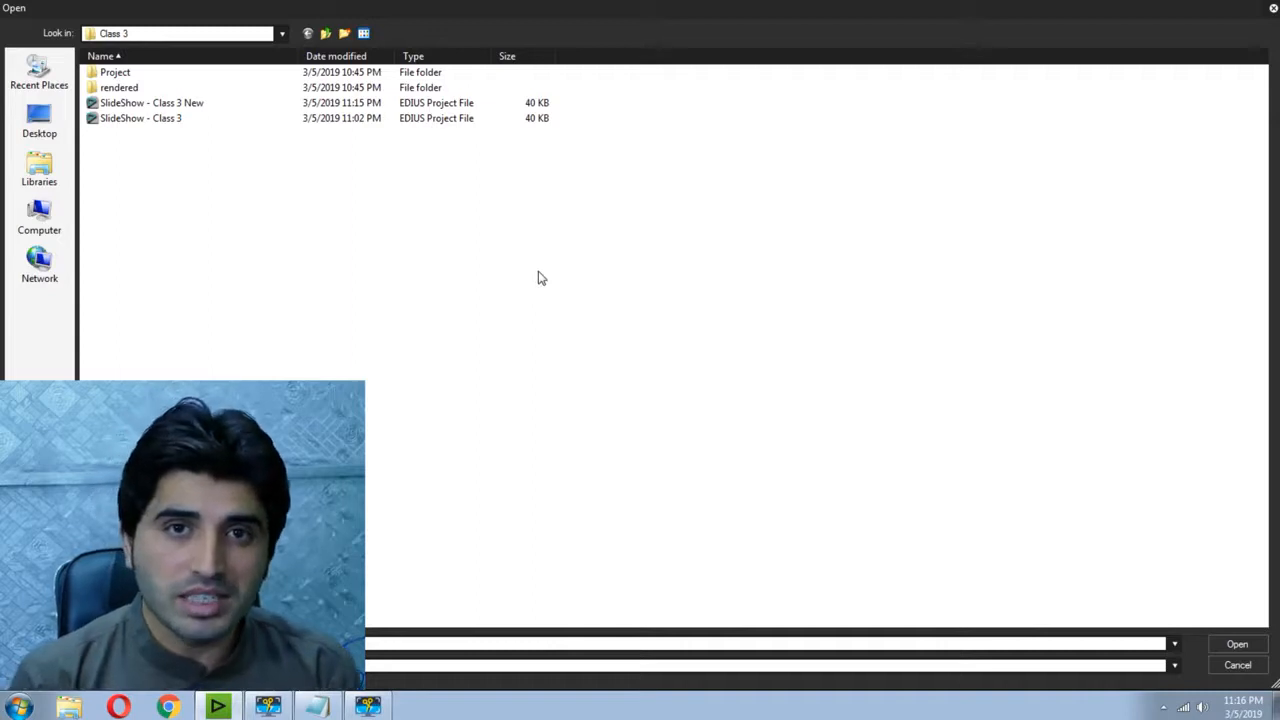
click(167, 106)
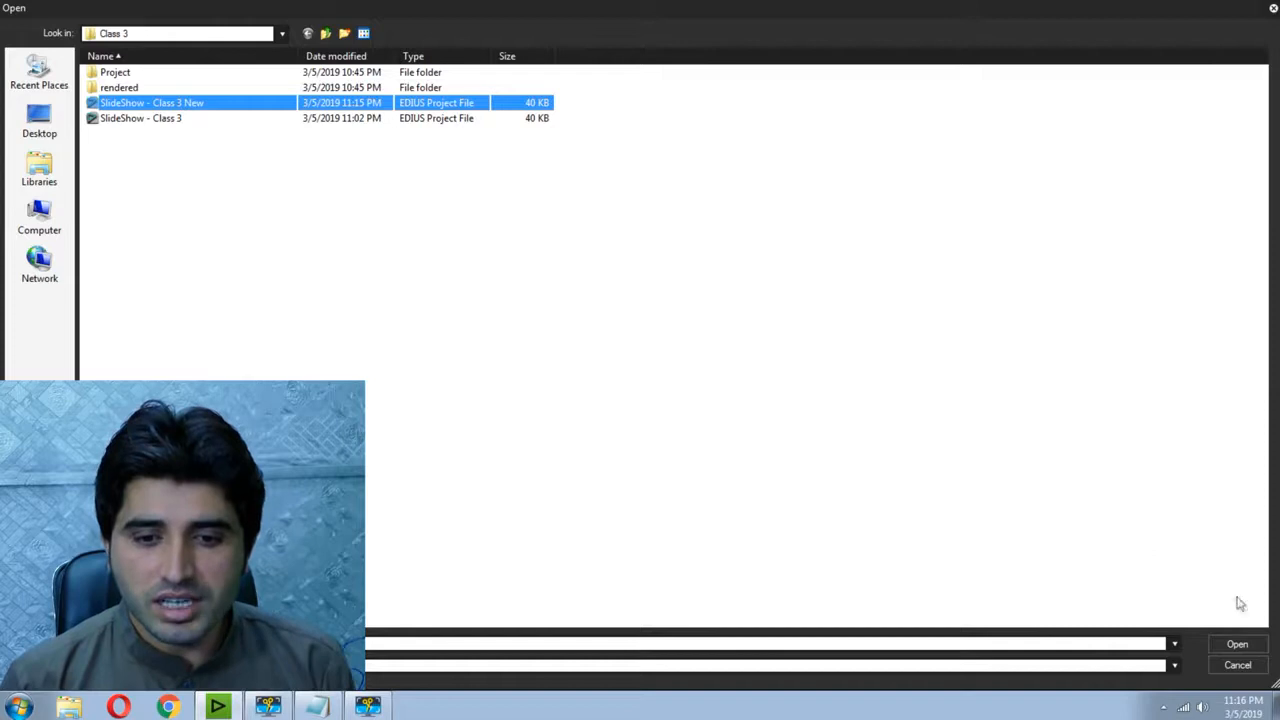
click(1246, 649)
click(728, 340)
click(789, 422)
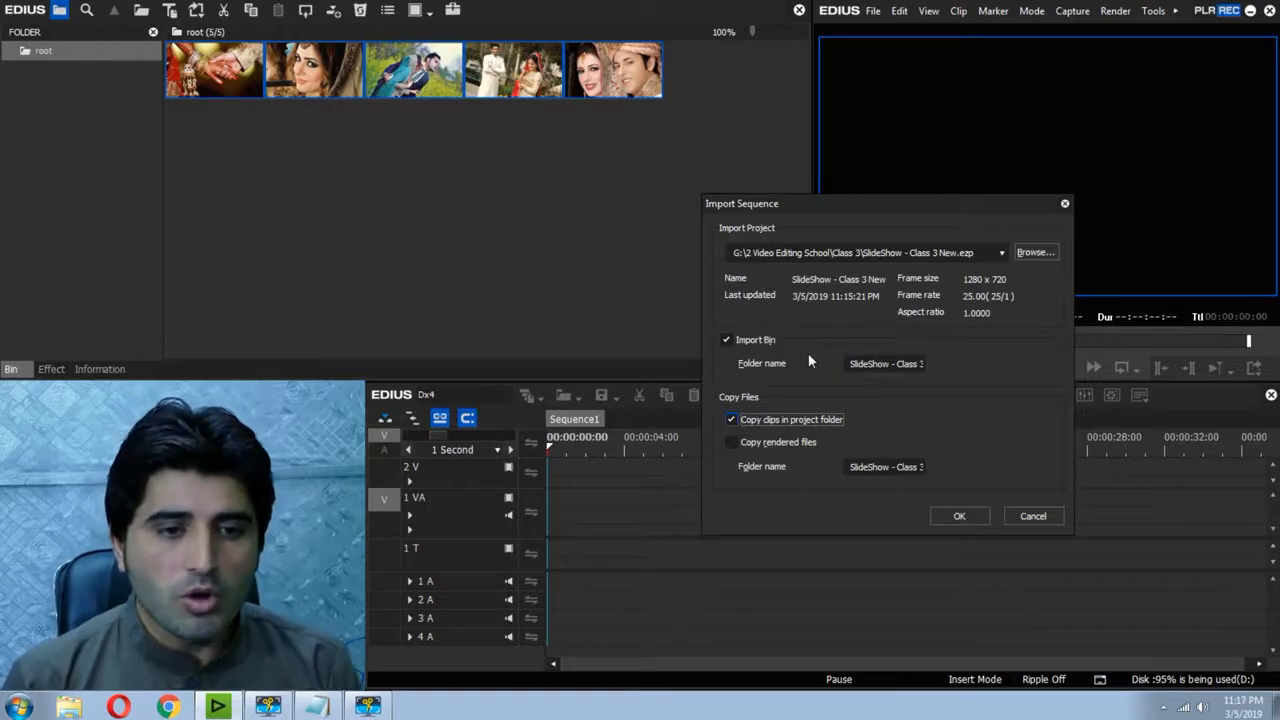
click(793, 419)
click(757, 341)
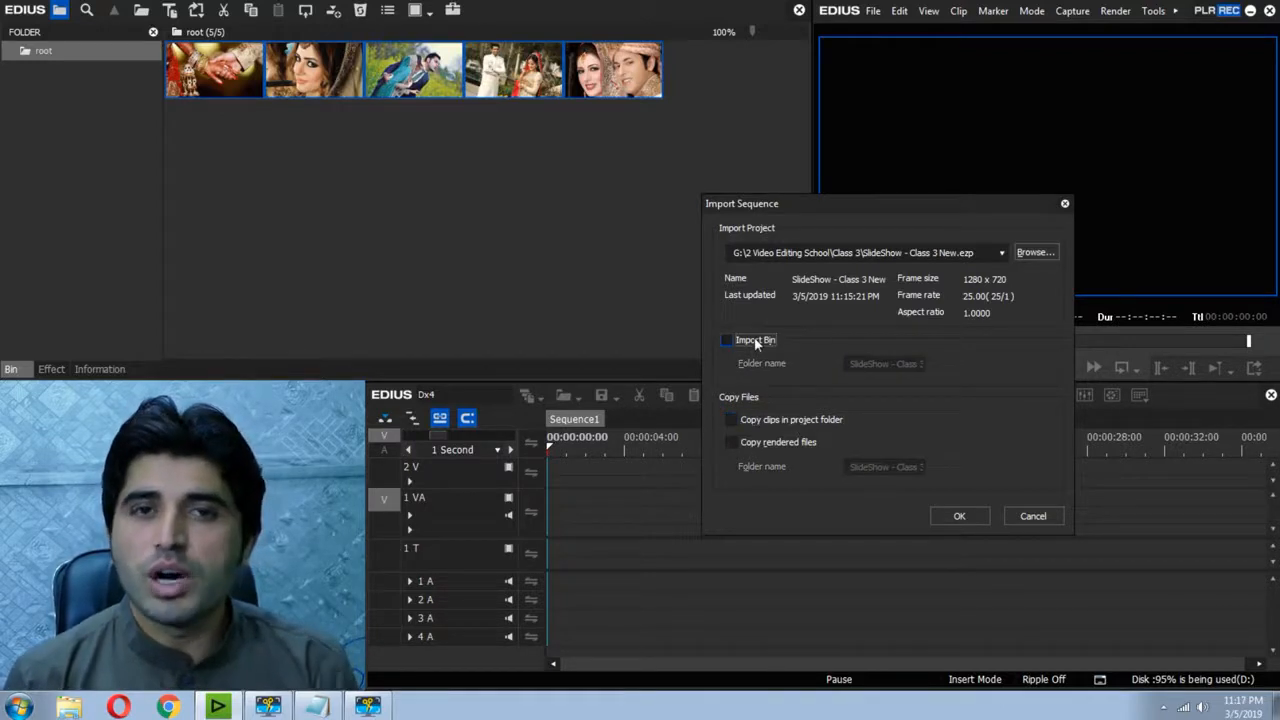
click(960, 516)
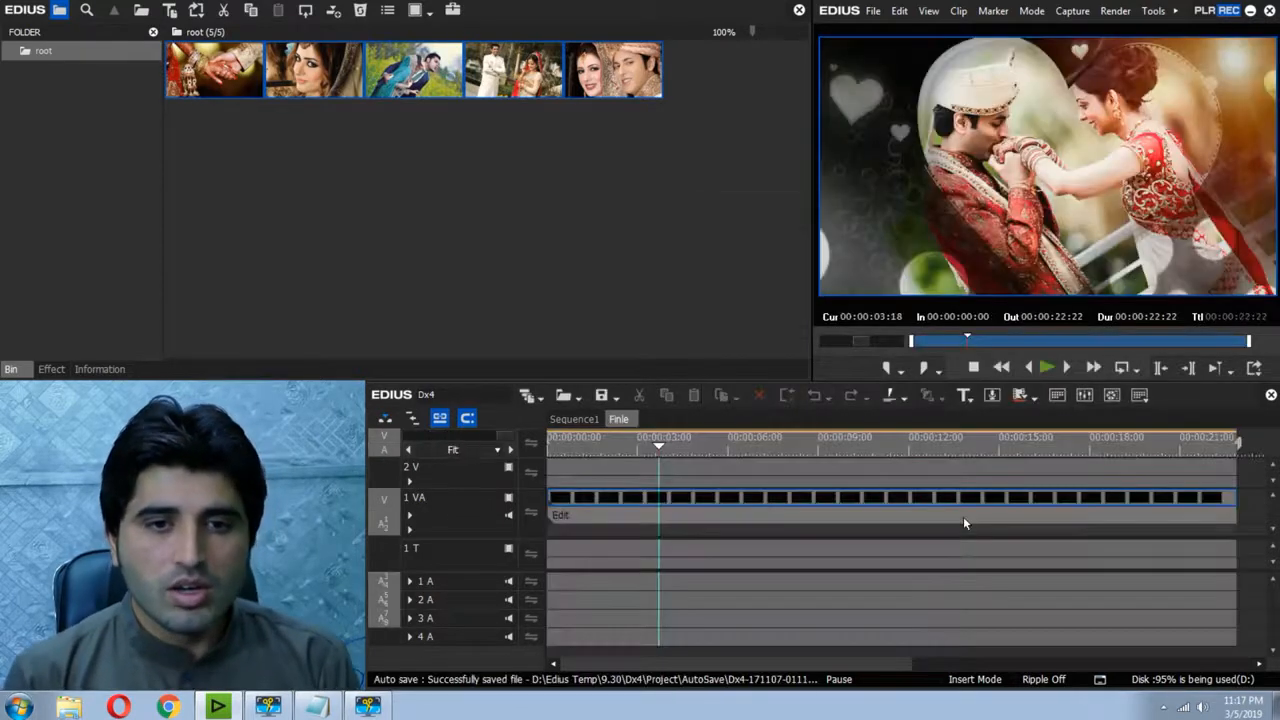
- Open the nested Edit sequence from the Finle timeline and open the Photo 1 sequence inside it
double_click(830, 498)
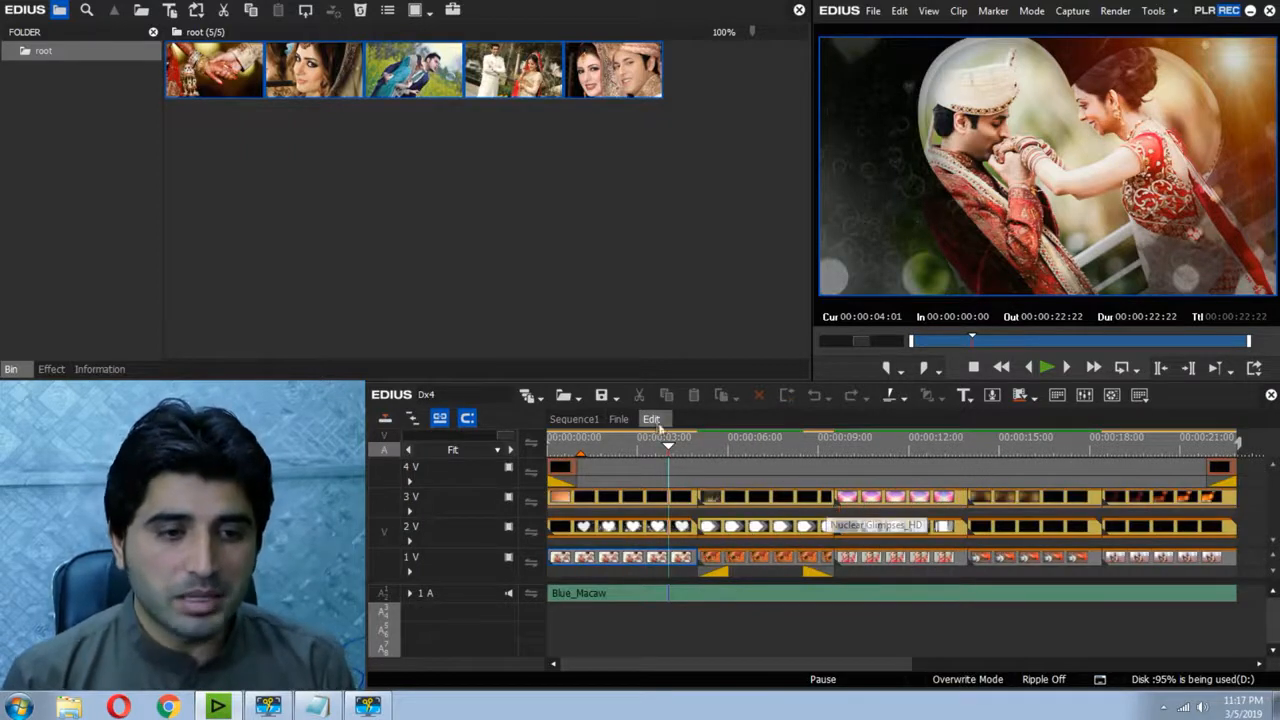
click(634, 446)
click(648, 558)
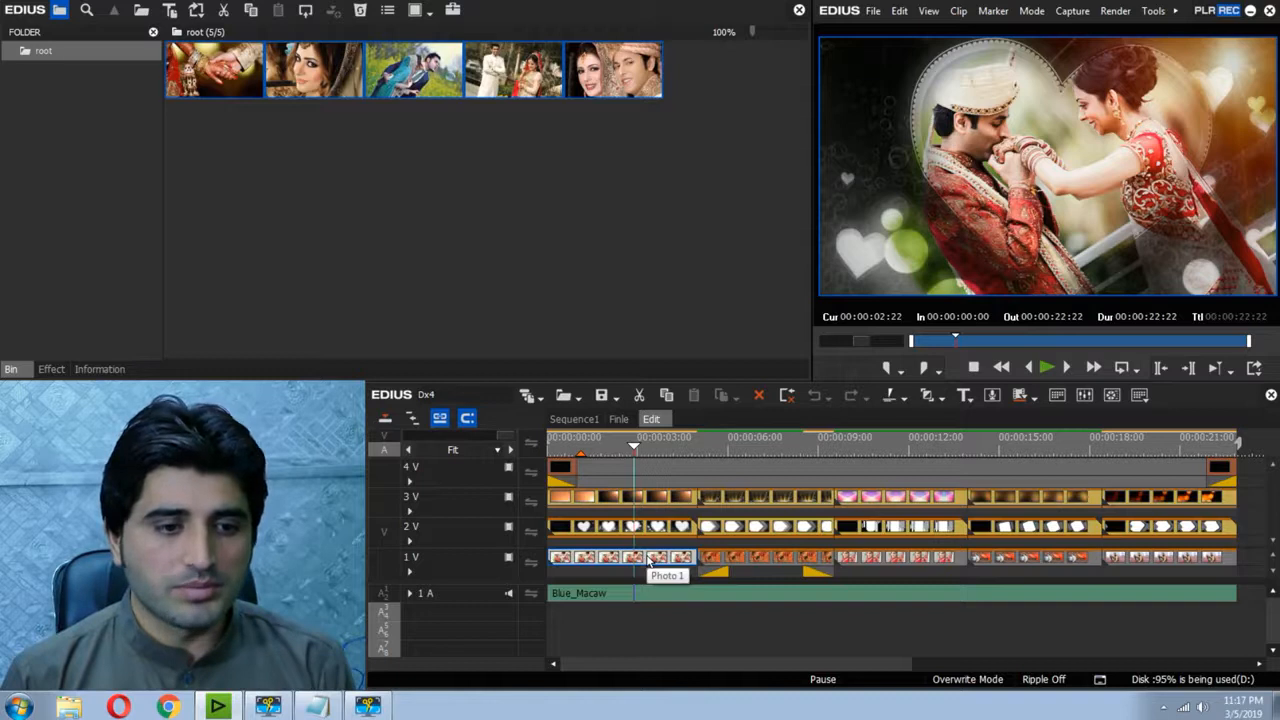
double_click(648, 558)
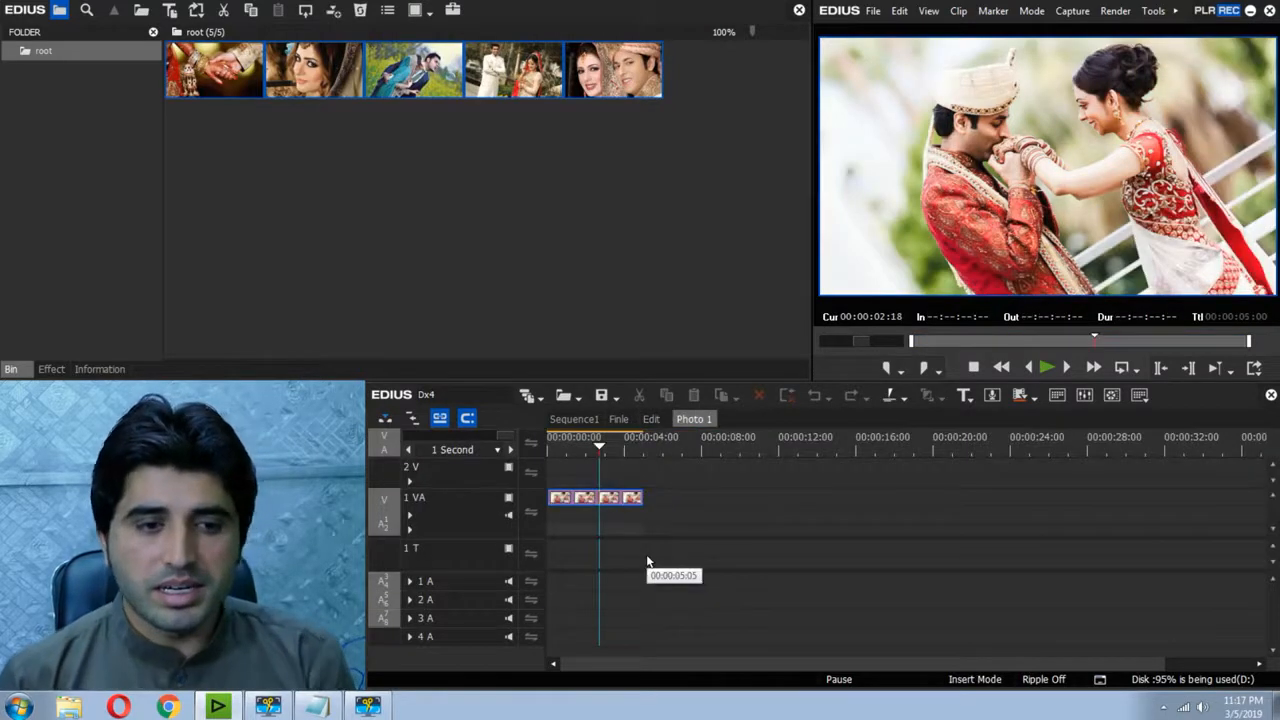
- Place the five imported photos on track 2 V from the start of the Photo 1 sequence
key(Home)
scroll(821, 529, up, 2)
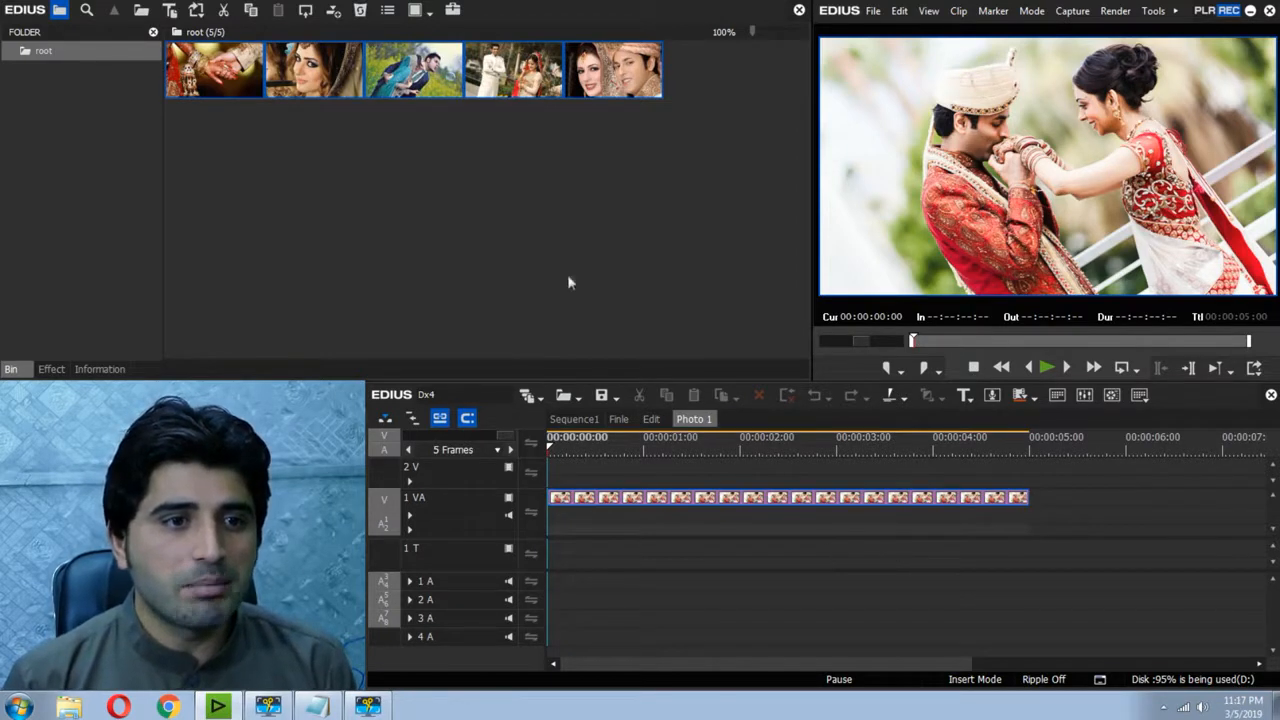
drag(459, 97, 1100, 468)
key(BackSpace)
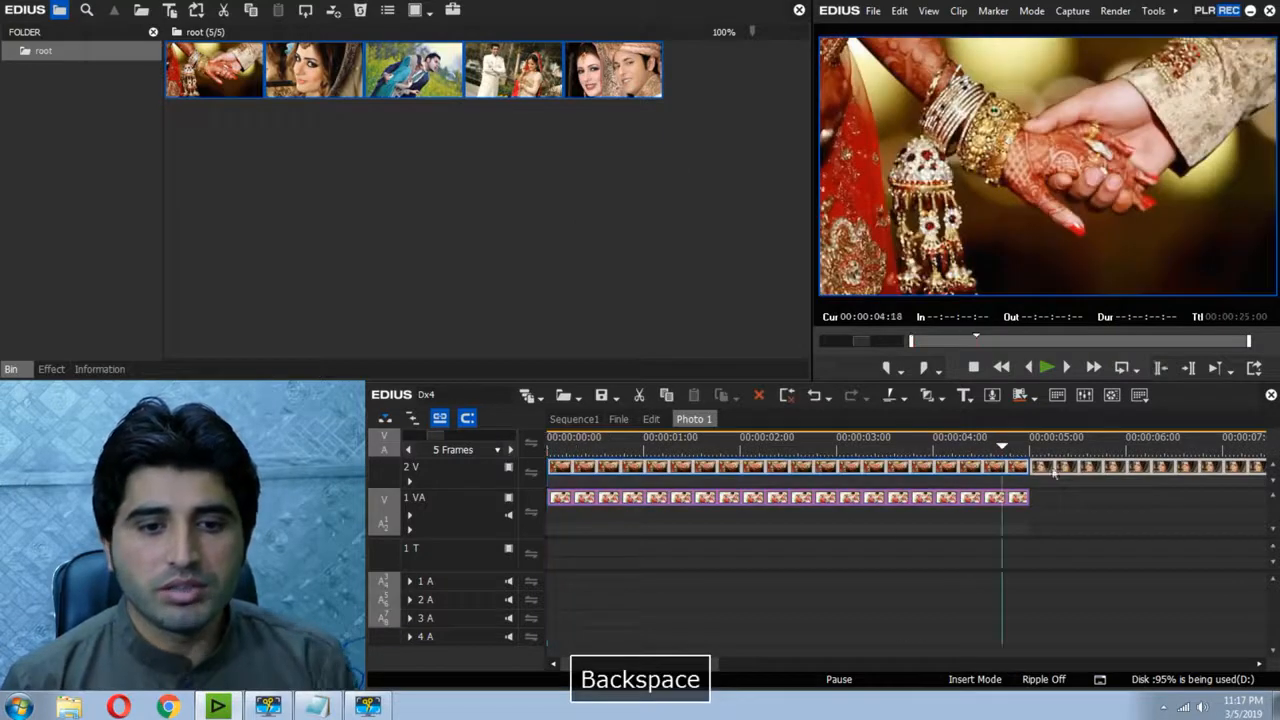
- Undo the five-photo placement and put only the third bin photo on track 2 V over the original photo in Photo 1
key(ctrl+z)
key(ctrl+z)
click(791, 448)
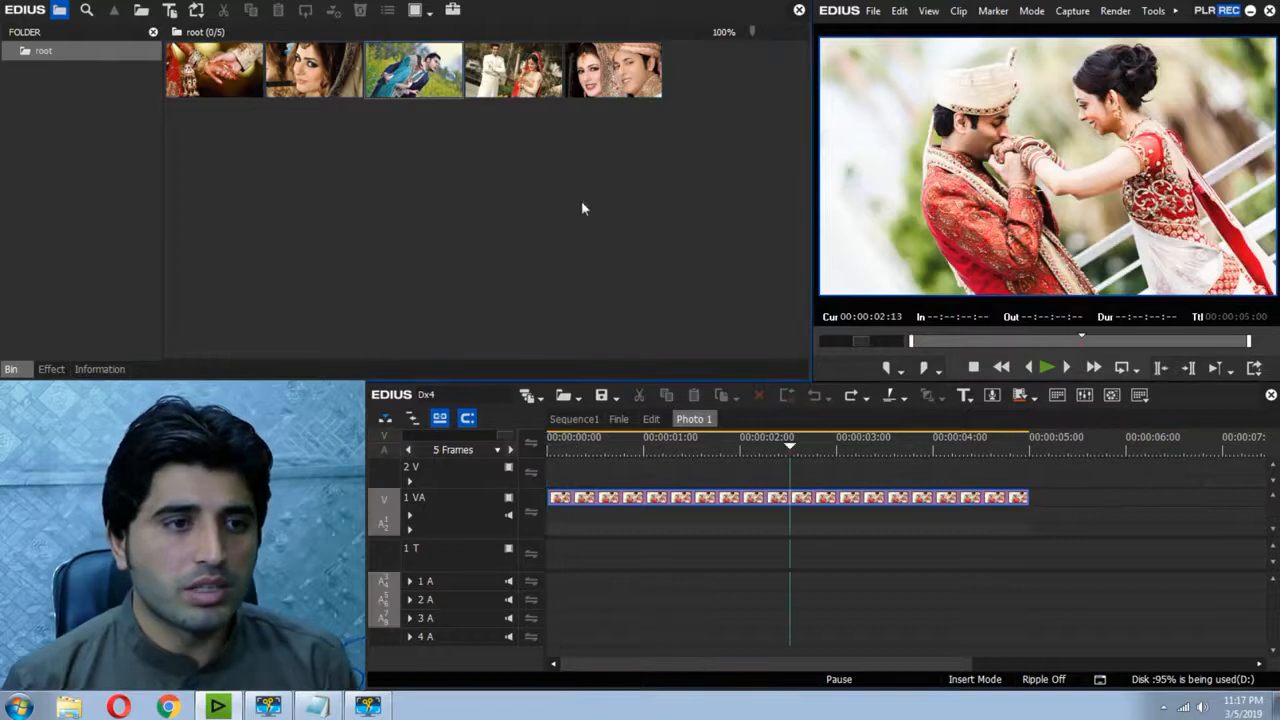
click(414, 70)
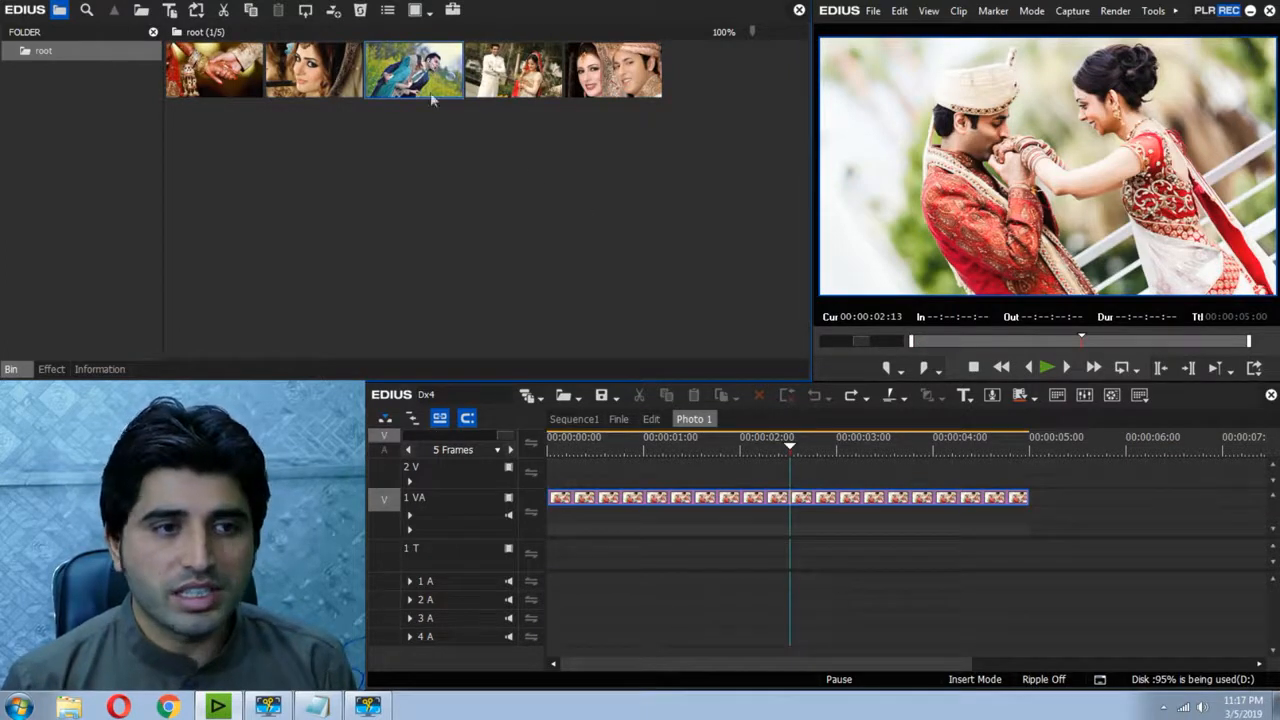
key(BackSpace)
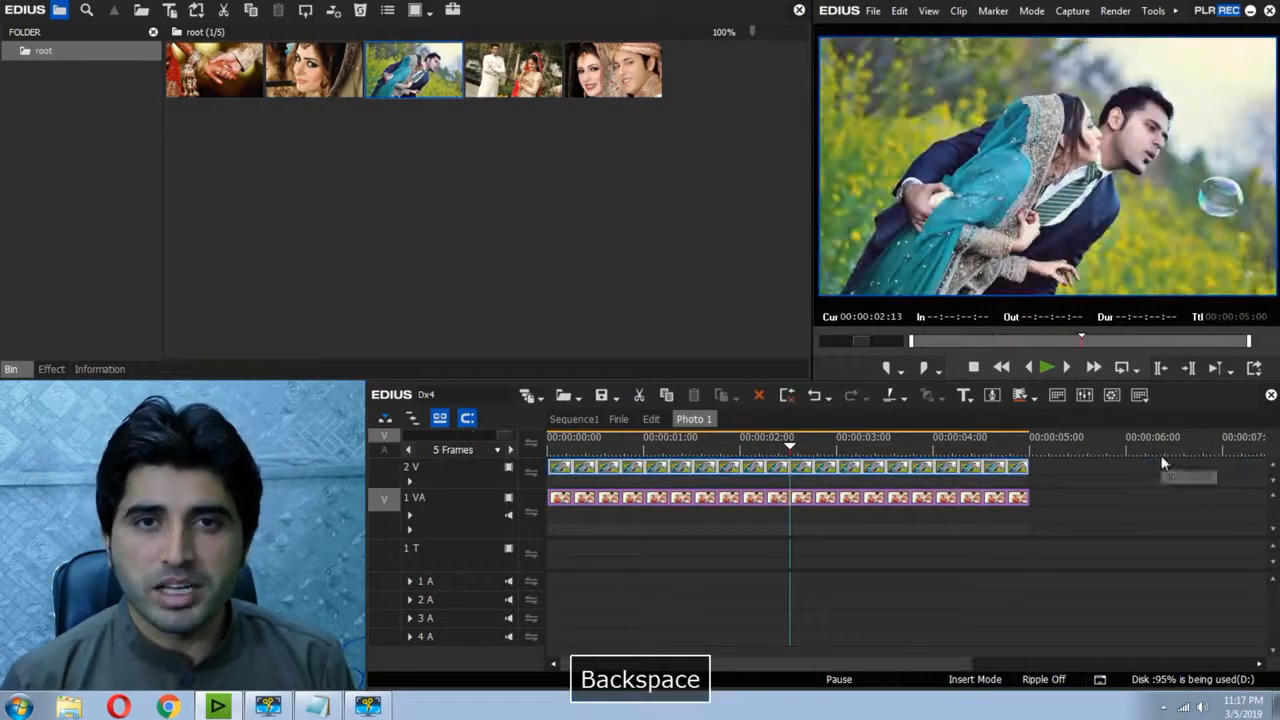
click(890, 505)
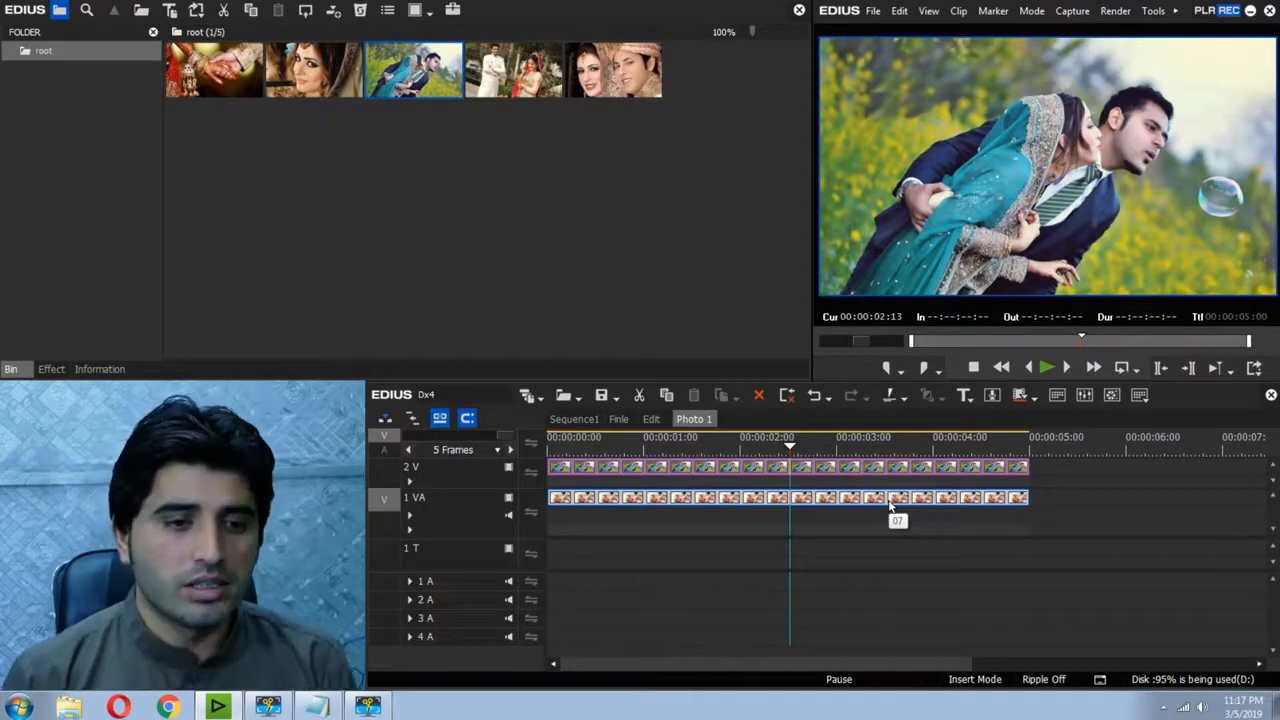
- Return to the Edit sequence and play it from the beginning to review the replaced first photo
click(651, 419)
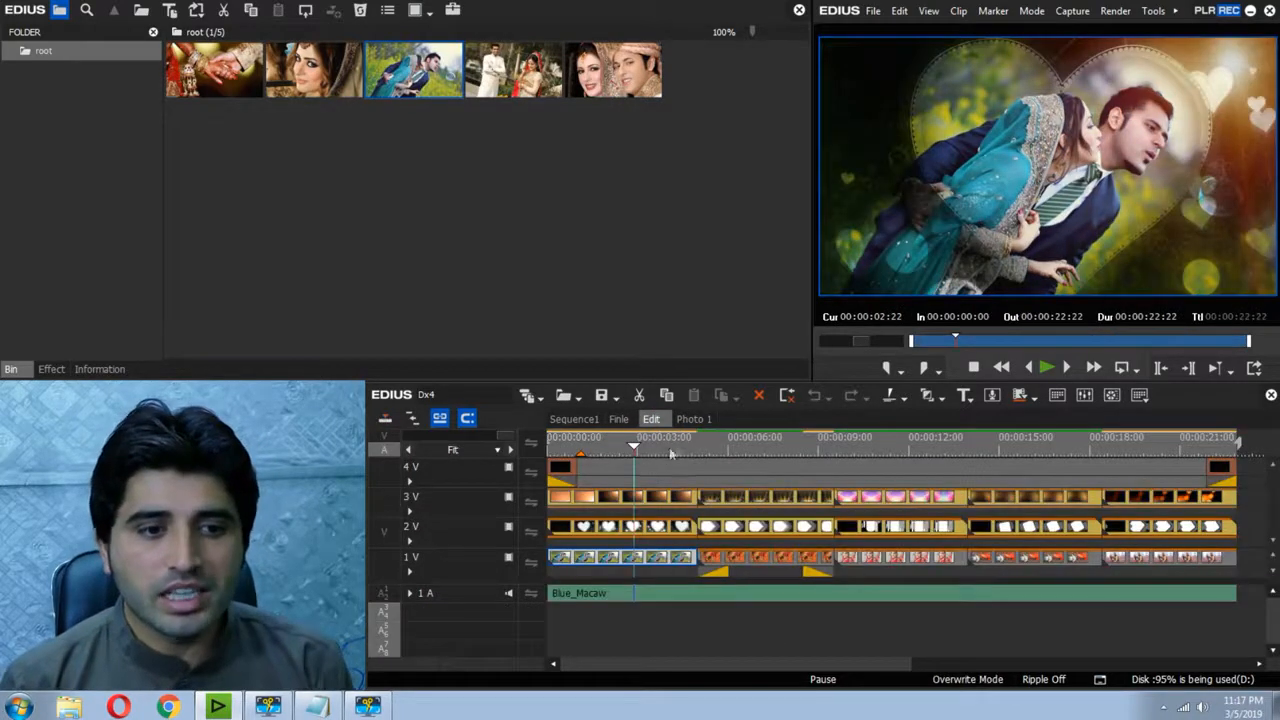
click(640, 448)
drag(650, 452, 510, 450)
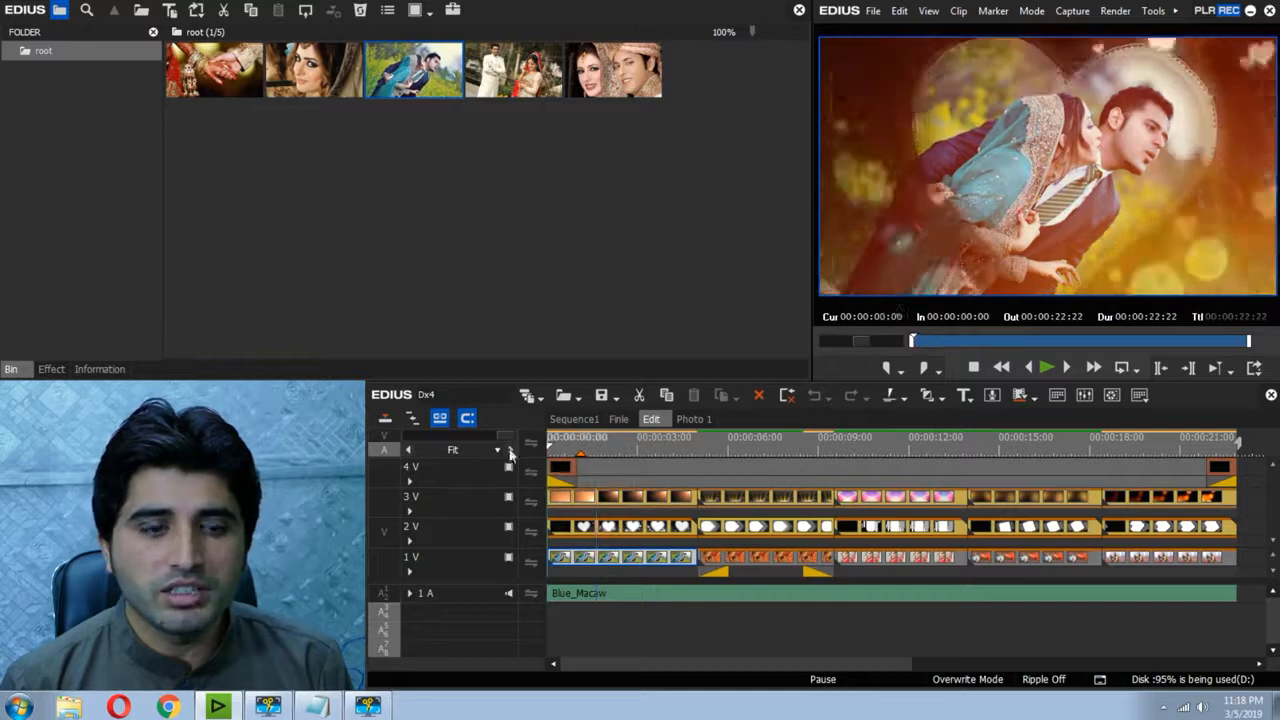
key(space)
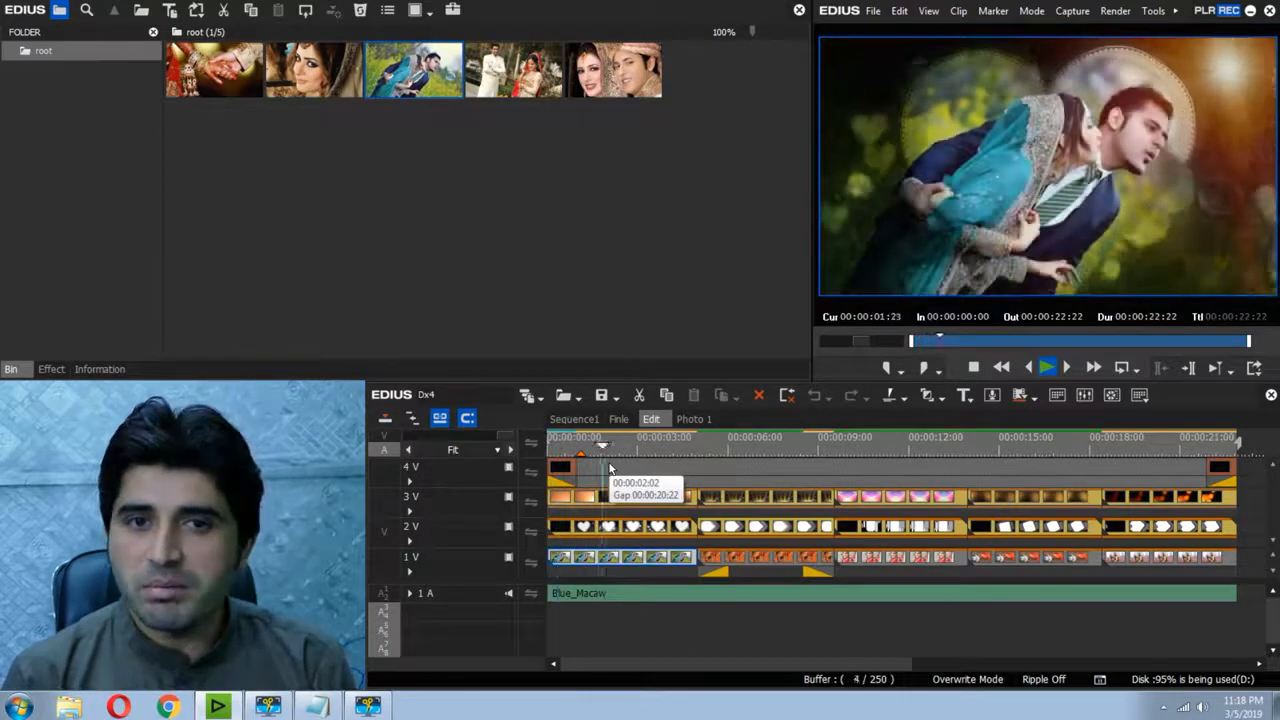
key(space)
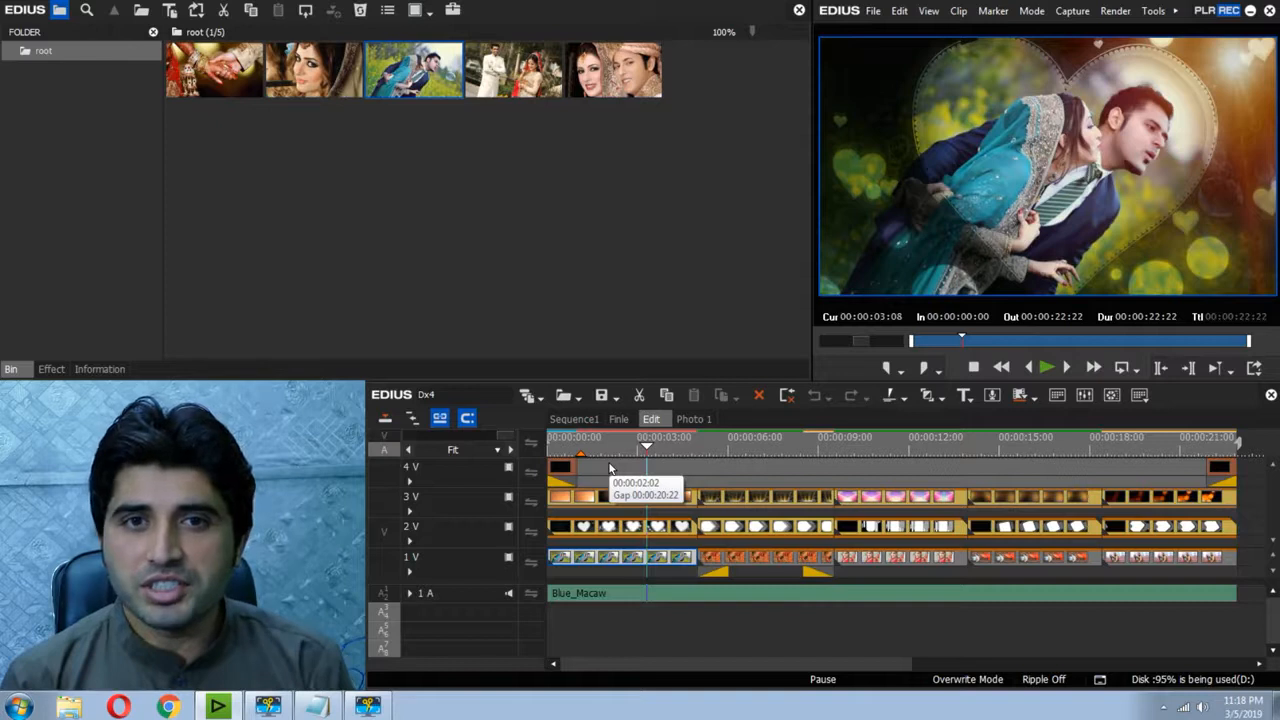
- Open the Photo 2 sequence and place the second bin photo on track 2 V, trimmed to the original photo's length
double_click(783, 566)
key(Home)
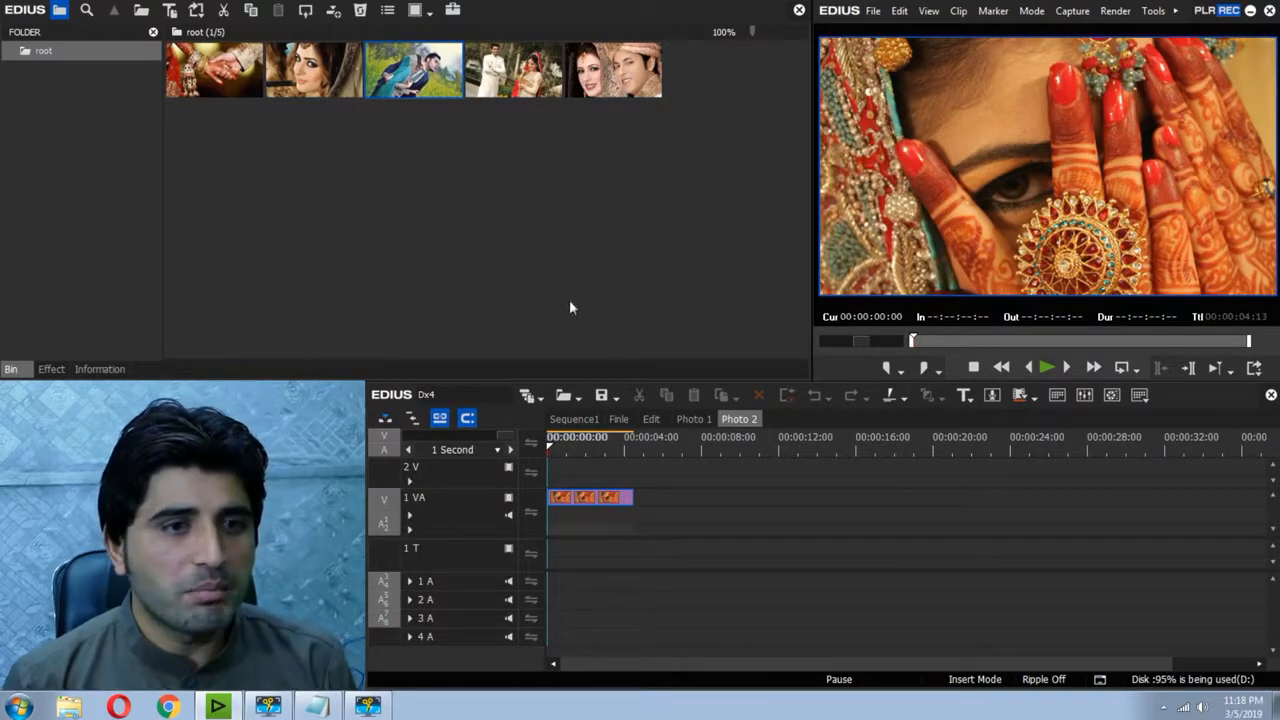
drag(338, 82, 850, 497)
key(BackSpace)
key(s)
key(c)
key(Delete)
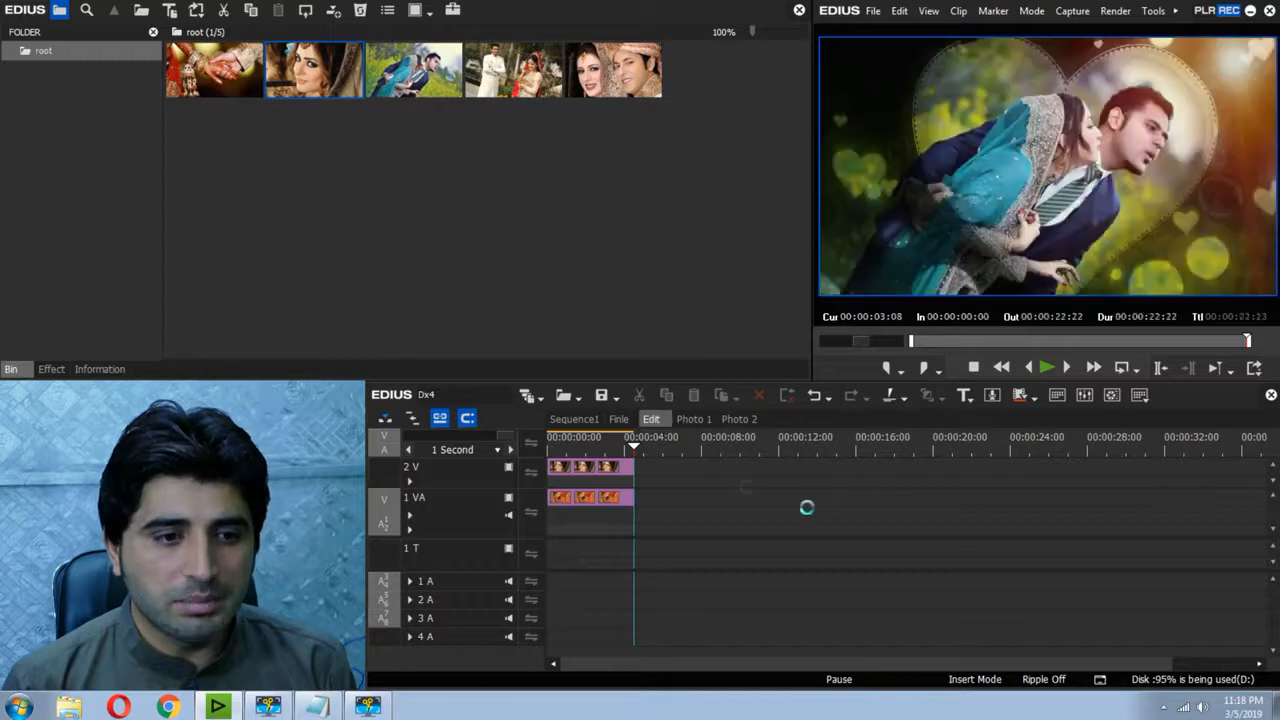
- Play the second photo section of the Edit sequence to review the replacement
mouse_move(655, 450)
mouse_down()
mouse_move(732, 460)
mouse_move(658, 459)
mouse_up()
key(space)
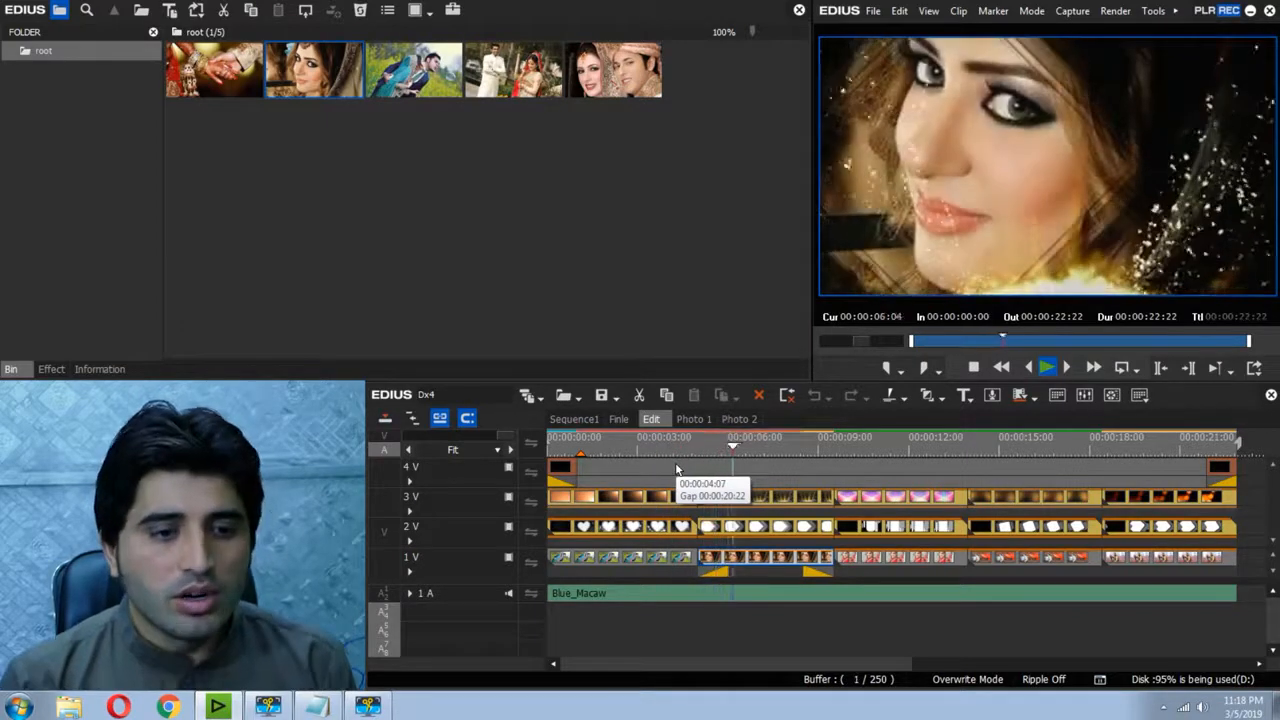
key(space)
- Open the Photo 3 sequence and place the fourth bin photo on track 2 V, cut to end with the original photo
drag(771, 449, 897, 495)
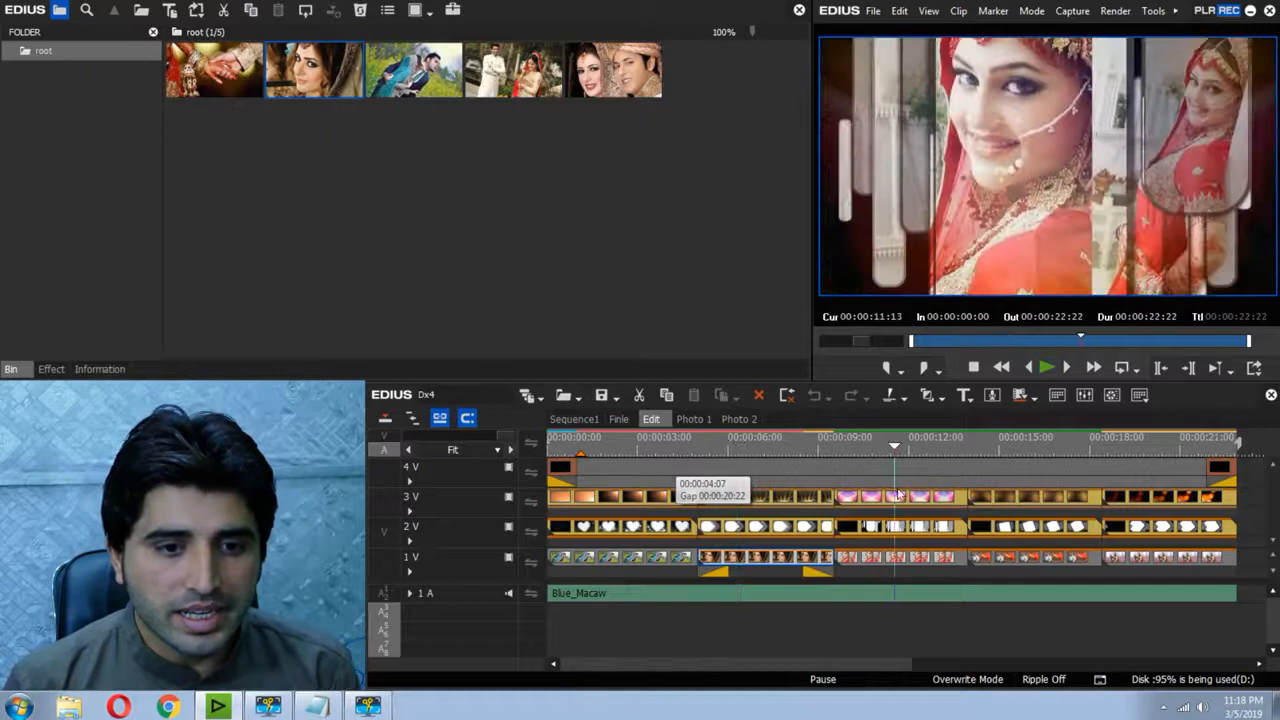
double_click(918, 558)
click(574, 177)
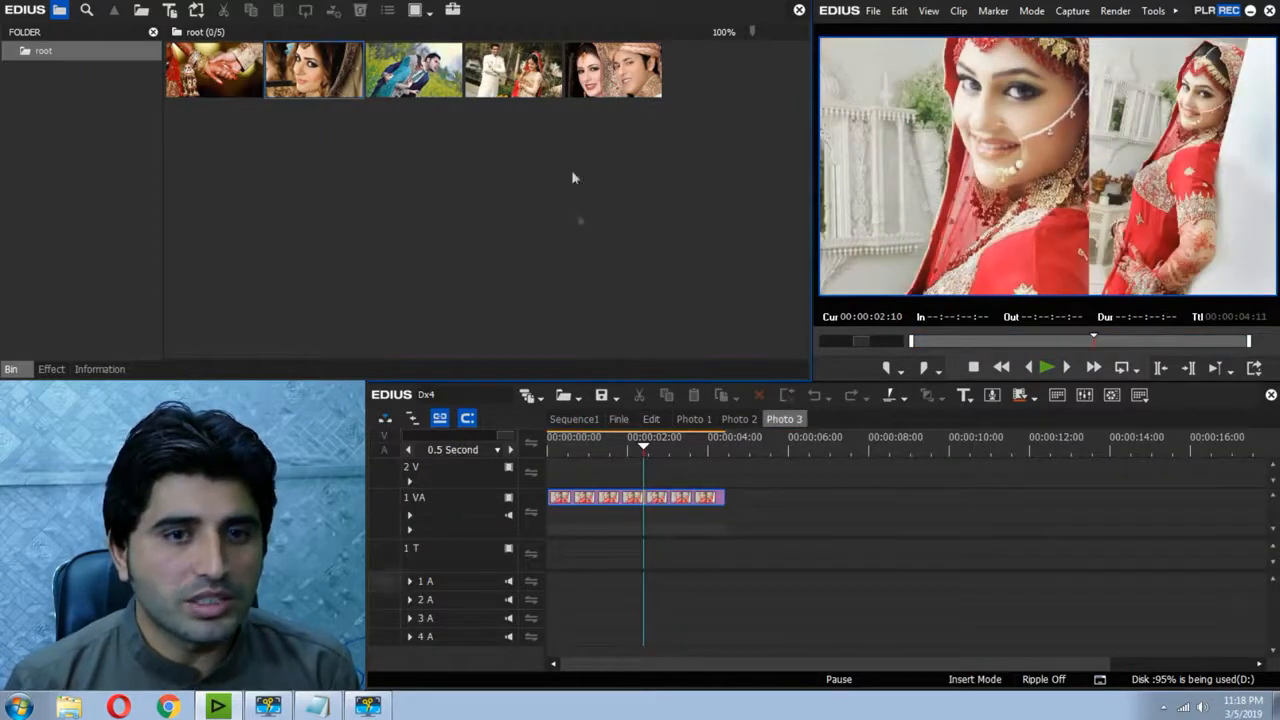
drag(513, 70, 689, 463)
key(s)
key(c)
key(Delete)
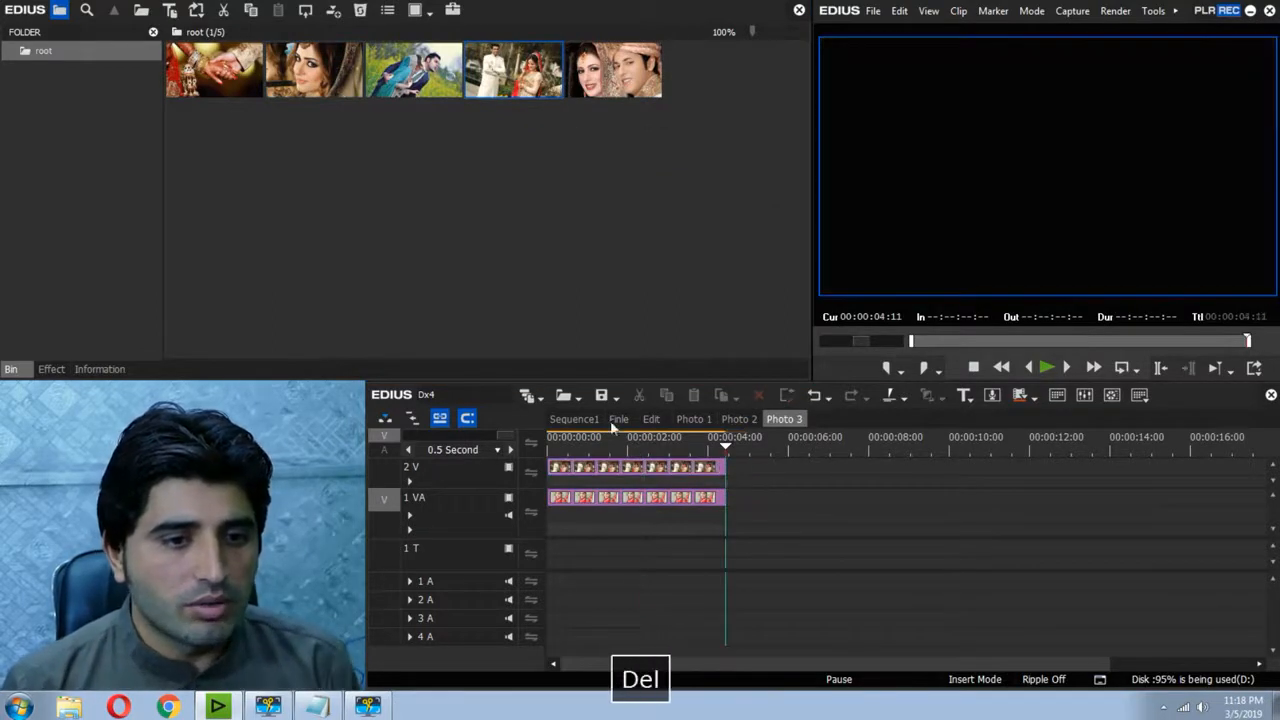
- Return to the Edit sequence and play the third photo section to review its new photo
click(651, 419)
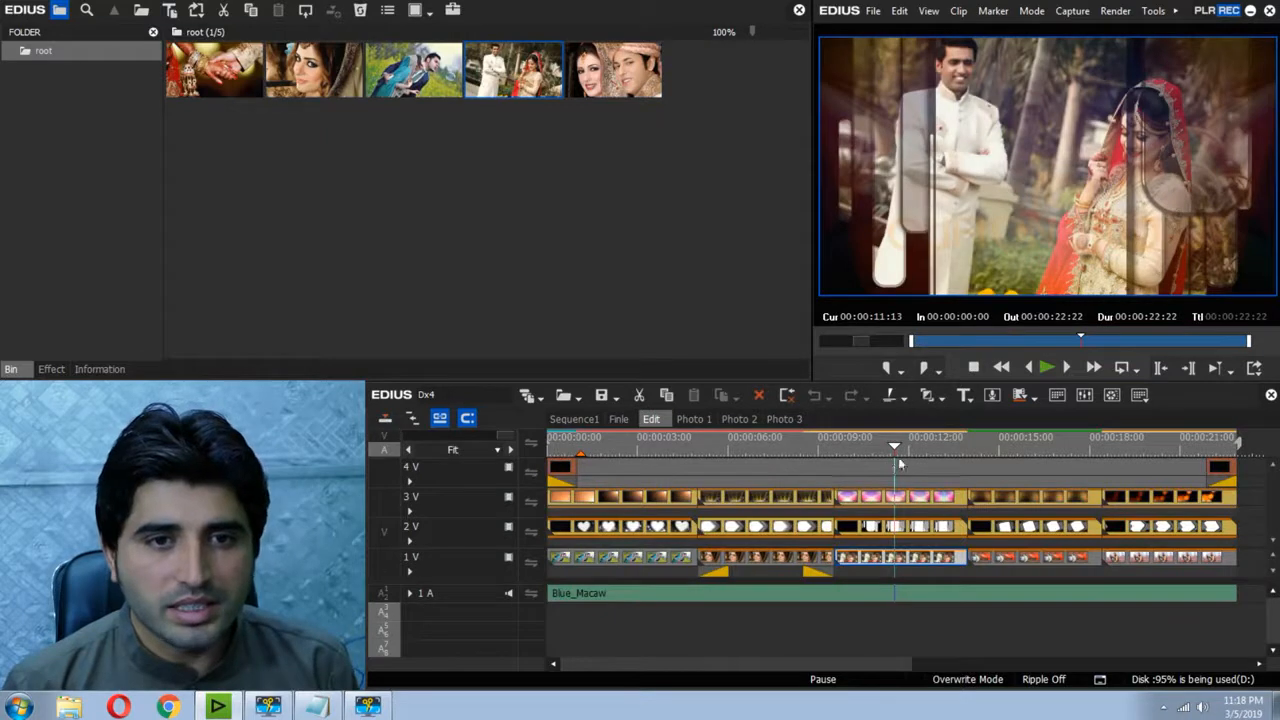
click(846, 445)
key(space)
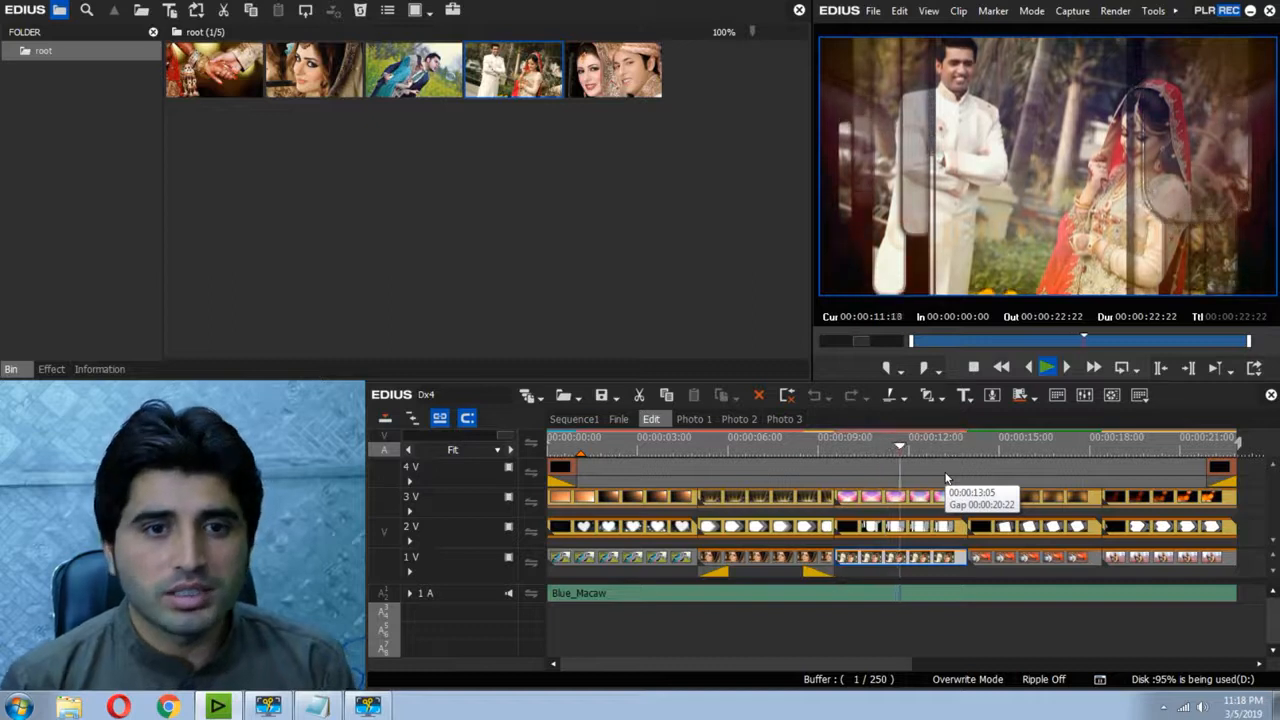
key(space)
- Open the Photo 4 sequence and cover its original with the first bin photo on track 2 V, trimmed to equal length
double_click(1040, 560)
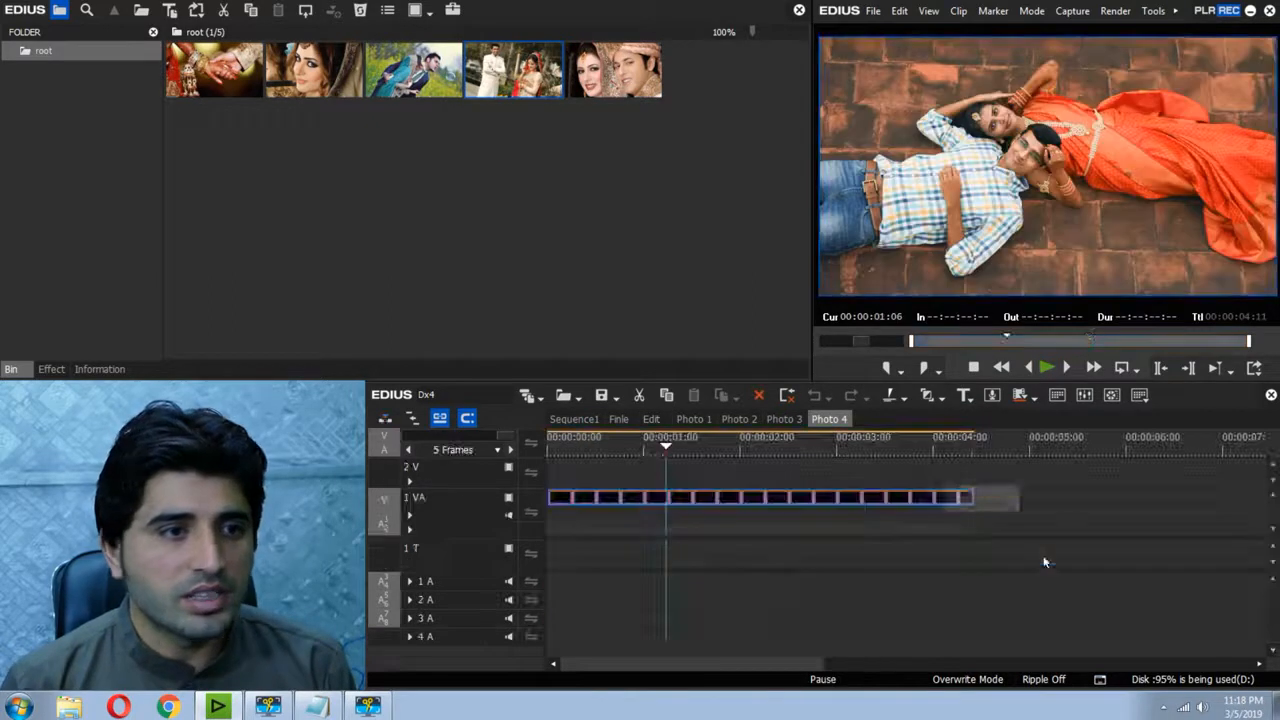
drag(214, 74, 1089, 484)
key(BackSpace)
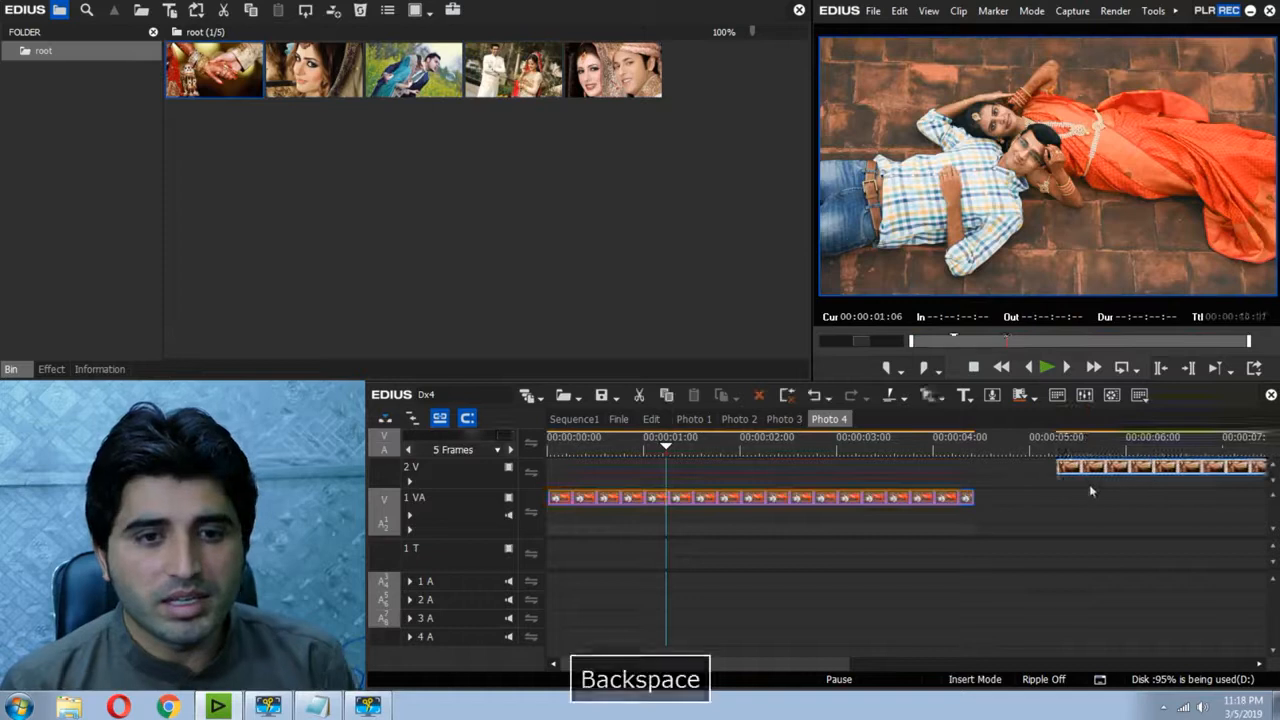
key(s)
key(c)
click(1008, 471)
key(Delete)
key(Home)
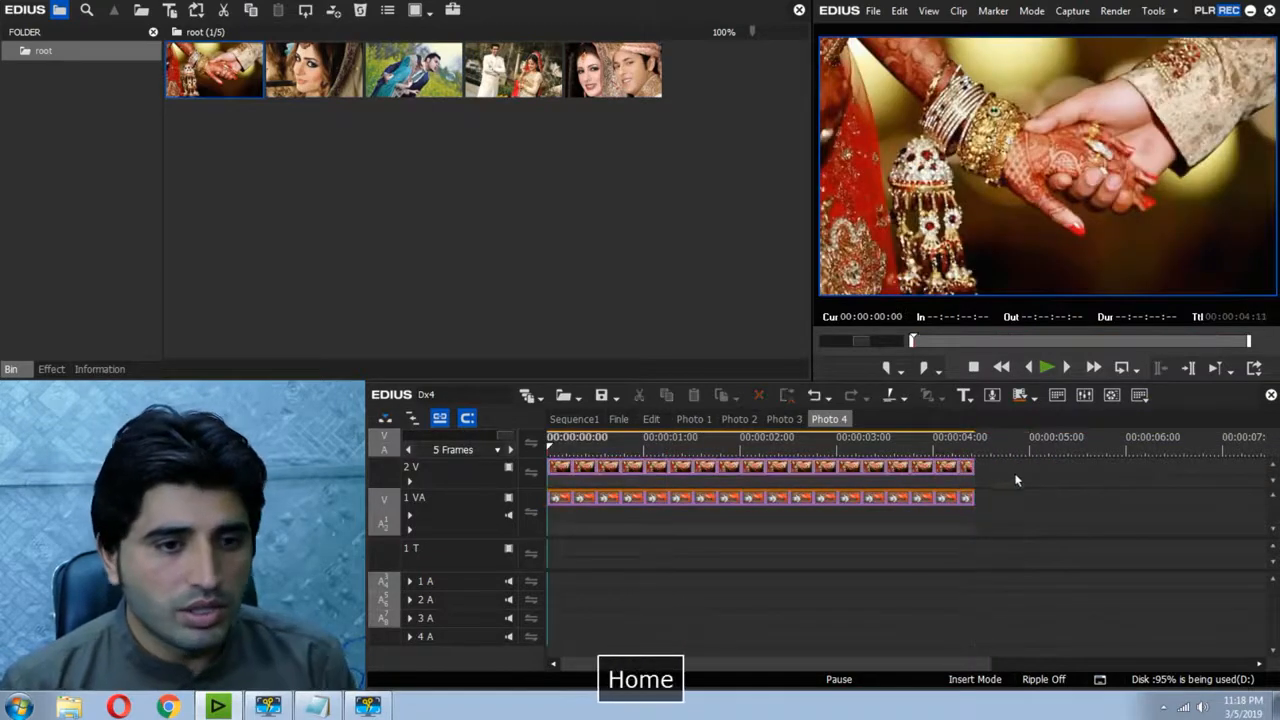
- Open the Photo 5 sequence from Edit and place the fifth bin photo on track 2 V, trimmed to the original photo's length
click(651, 419)
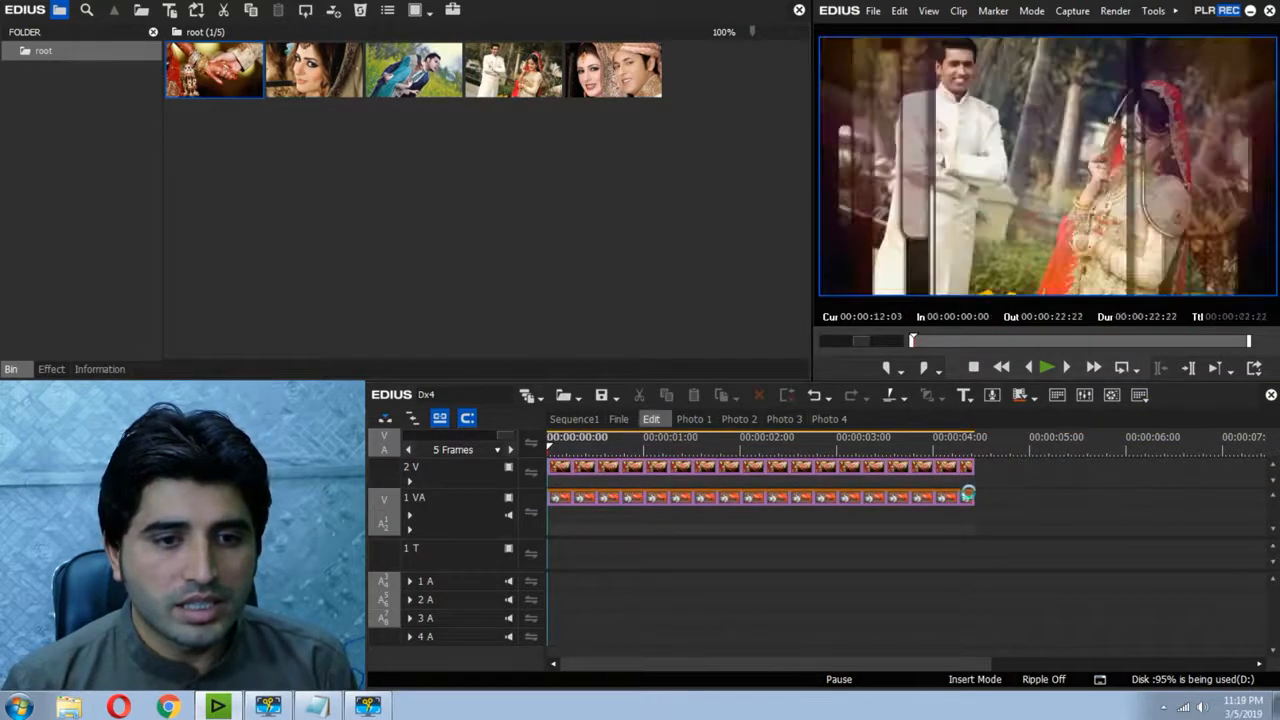
drag(915, 449, 1136, 560)
double_click(1164, 554)
drag(513, 72, 838, 479)
key(Delete)
drag(613, 70, 828, 468)
key(BackSpace)
key(s)
key(c)
click(735, 466)
key(Delete)
- Return to the Edit sequence and play across the fourth and fifth photo sections to review both replacements
click(651, 419)
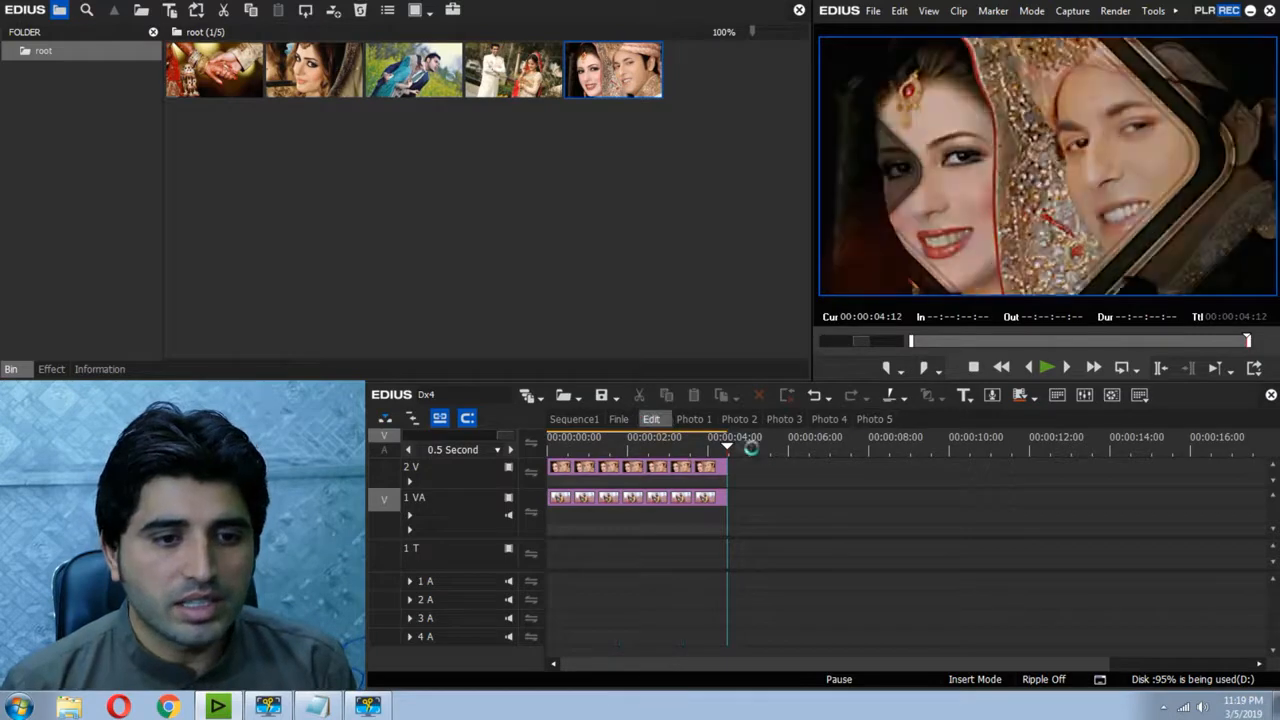
key(Insert)
click(1127, 447)
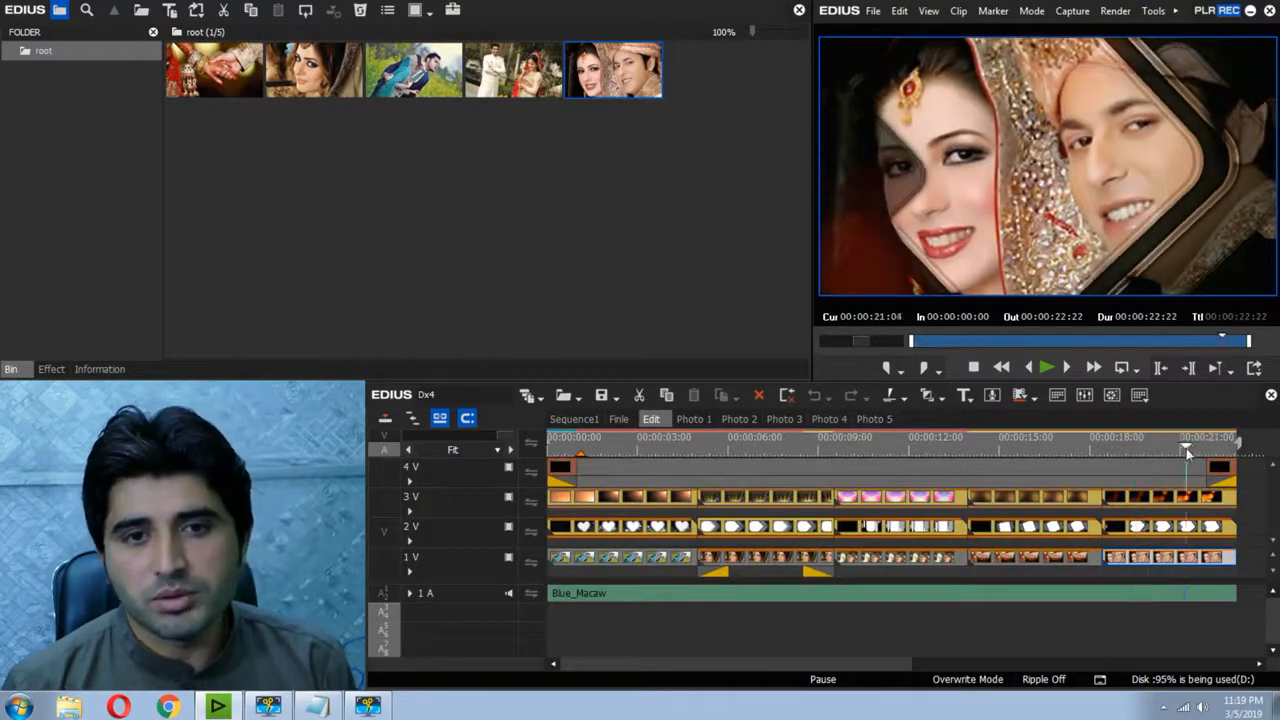
click(1081, 456)
key(space)
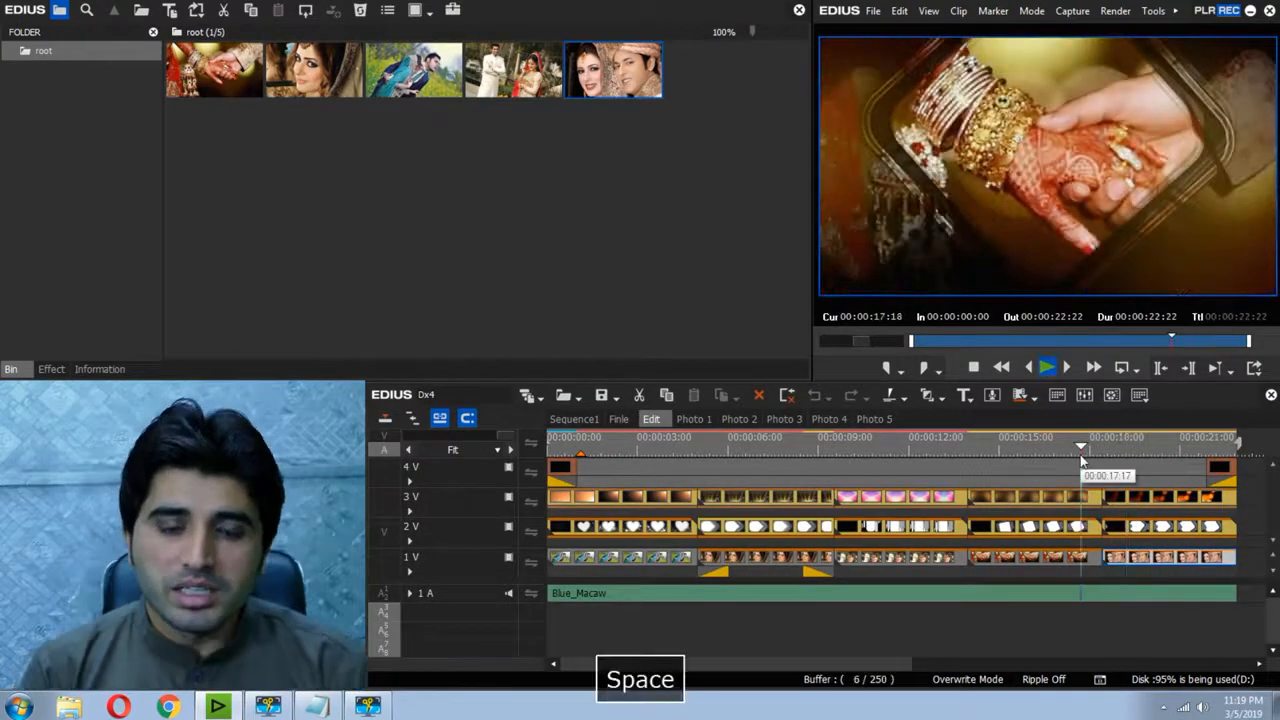
key(space)
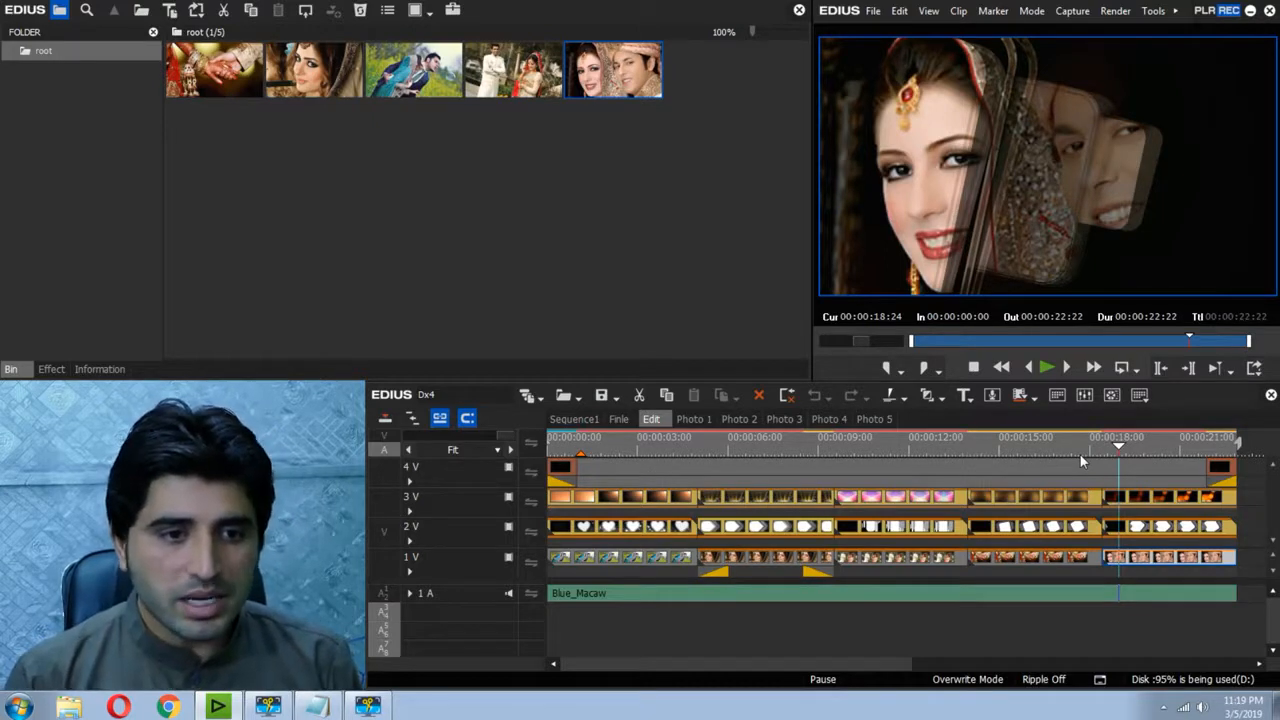
- Close the Photo 5 and Photo 4 sequences
click(619, 420)
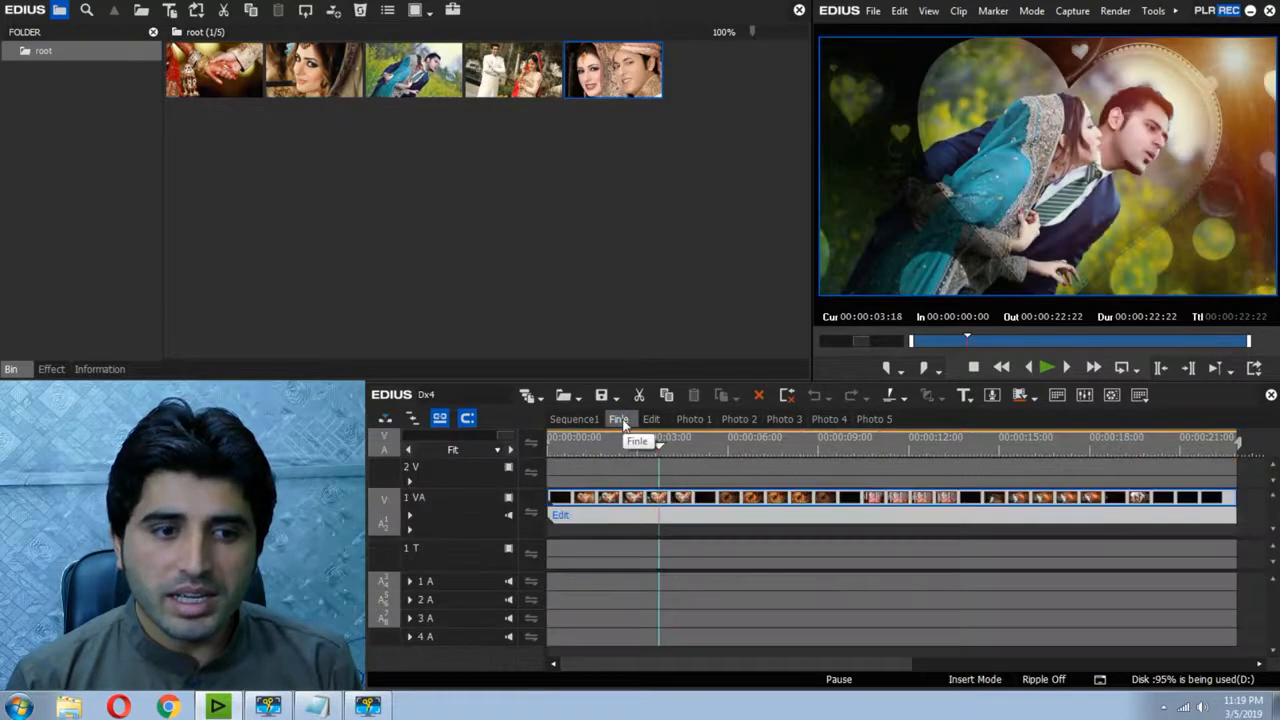
right_click(619, 419)
click(873, 421)
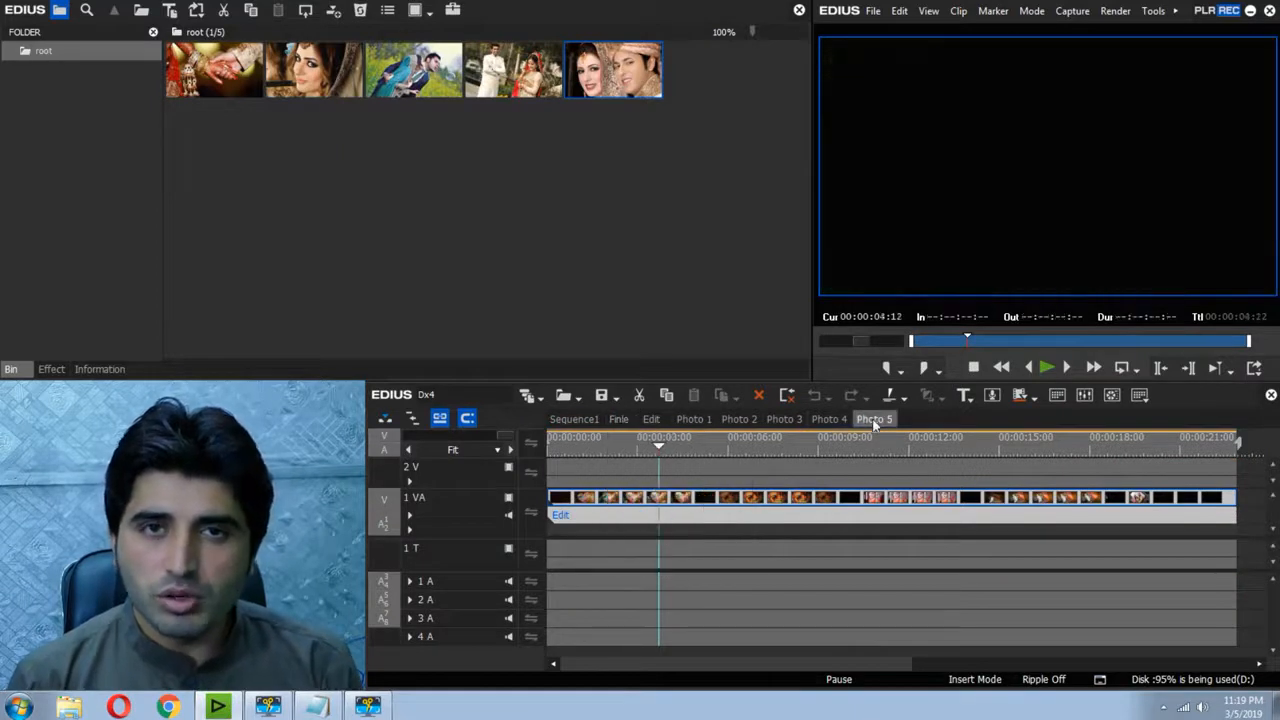
right_click(873, 423)
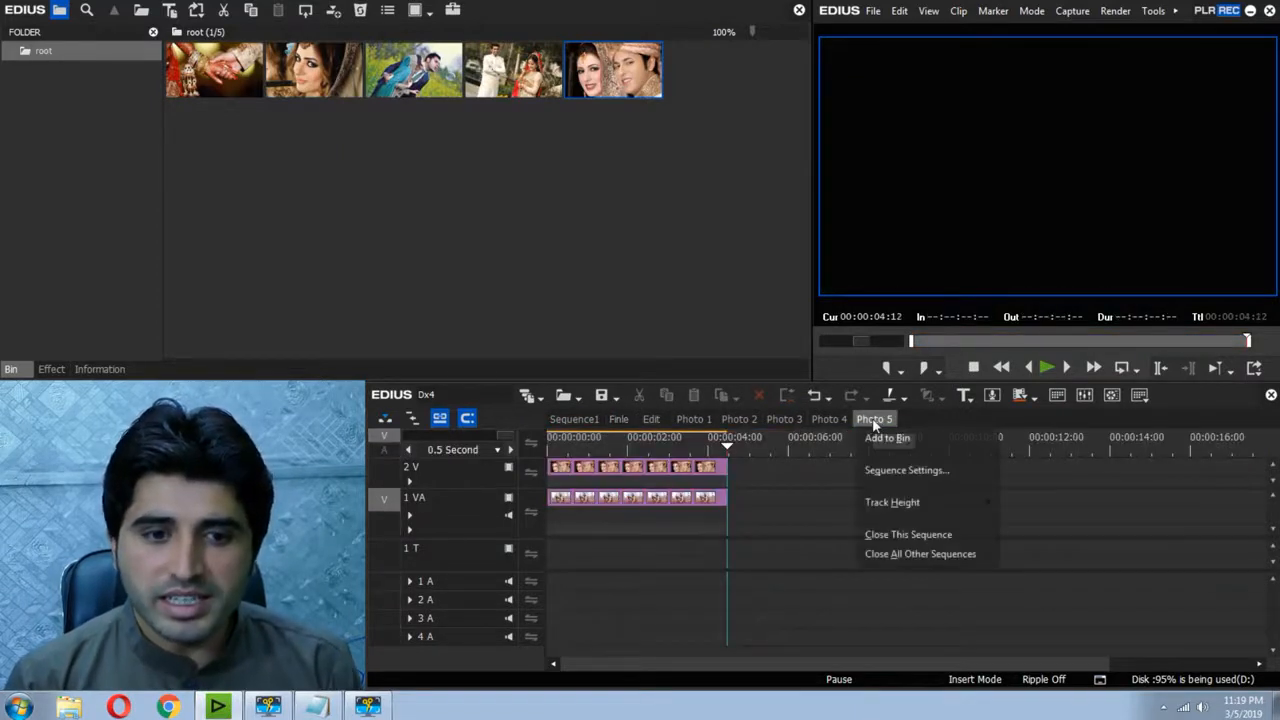
click(925, 537)
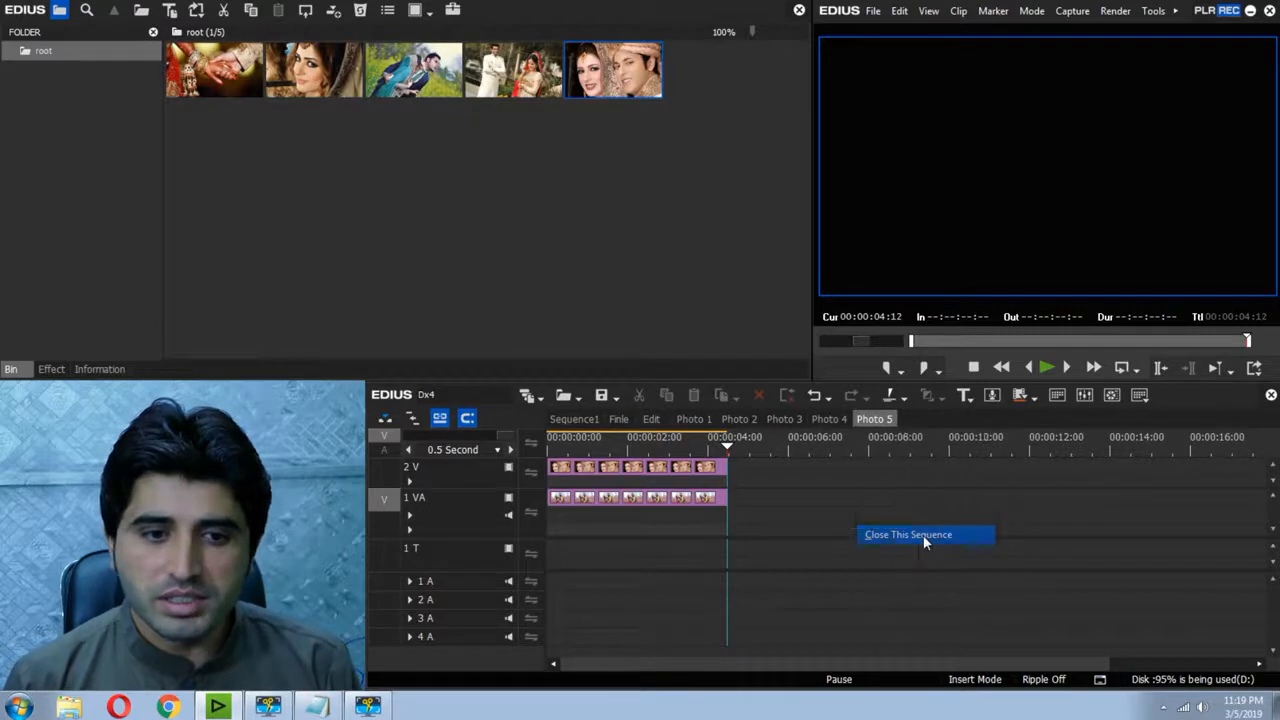
click(803, 561)
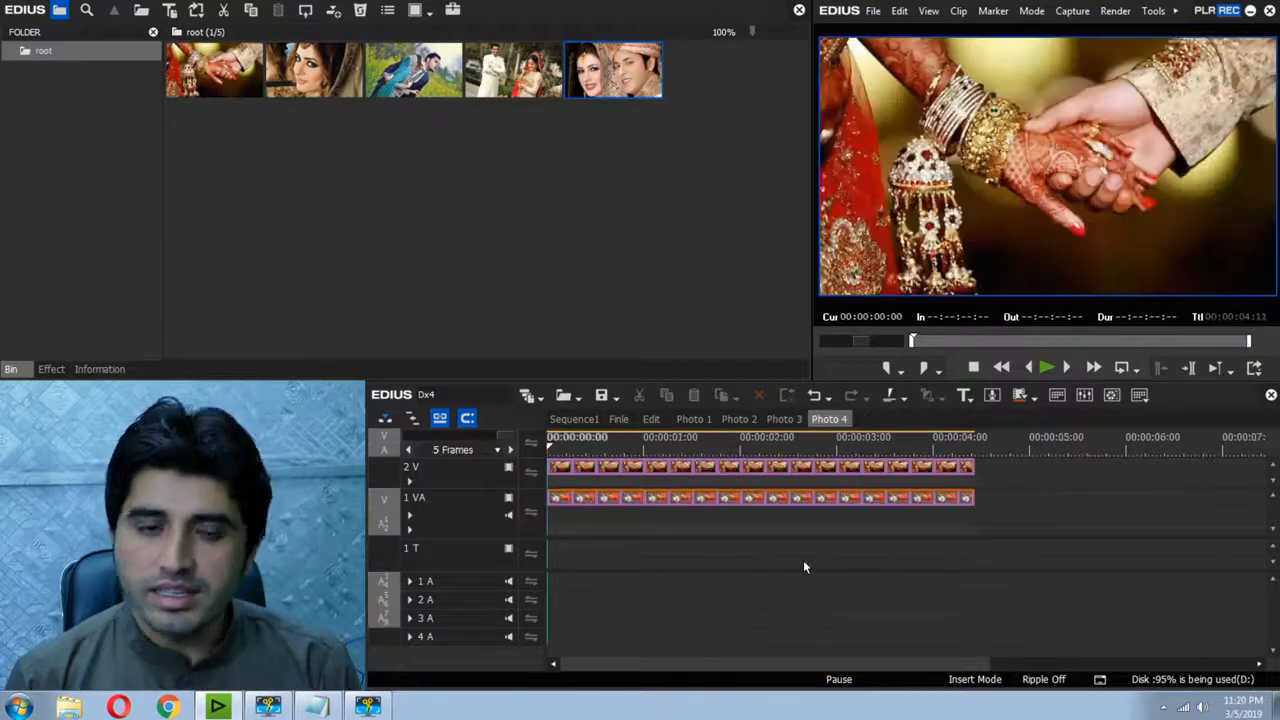
right_click(830, 421)
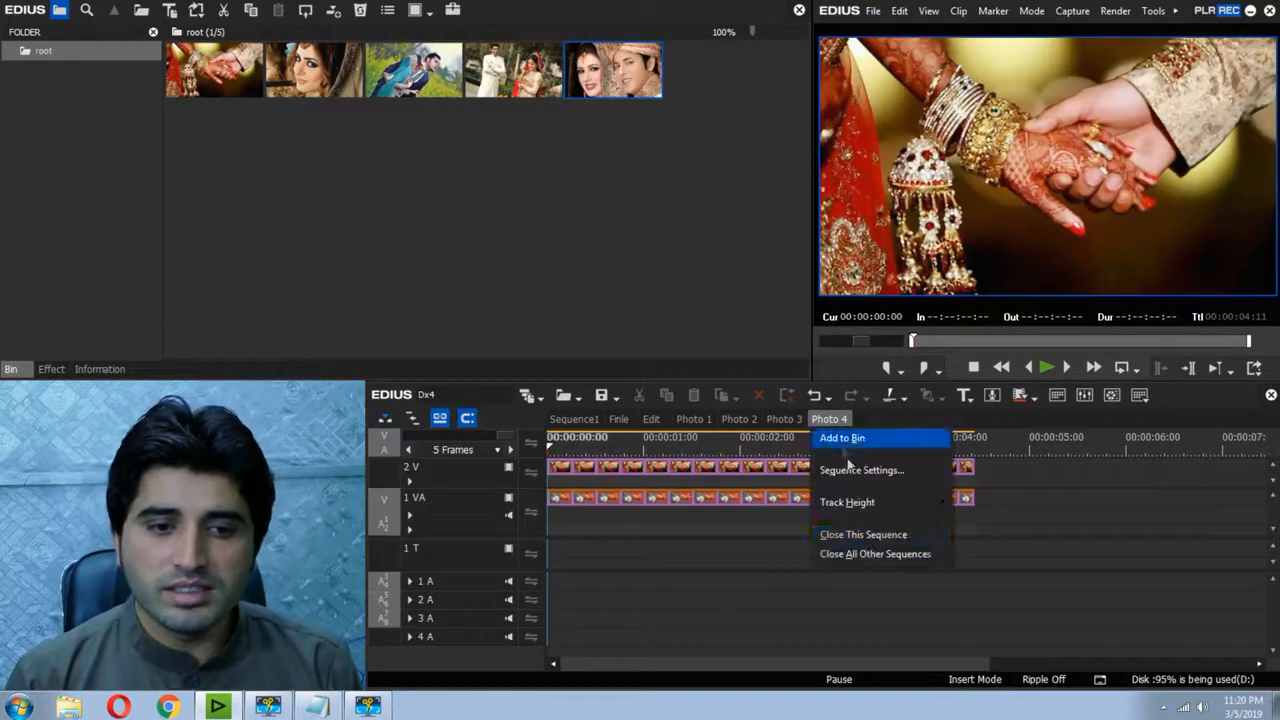
click(886, 531)
click(790, 561)
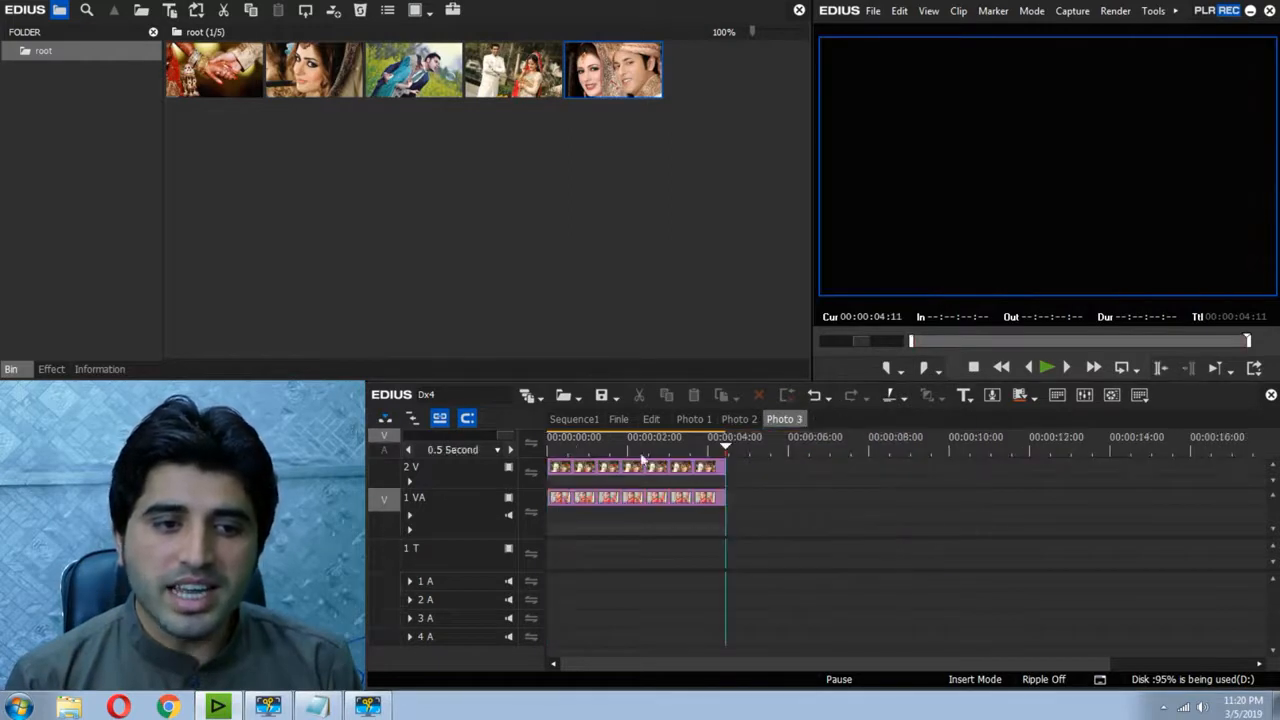
- Close all sequences except Finle and reopen the nested Edit sequence from its timeline
click(618, 419)
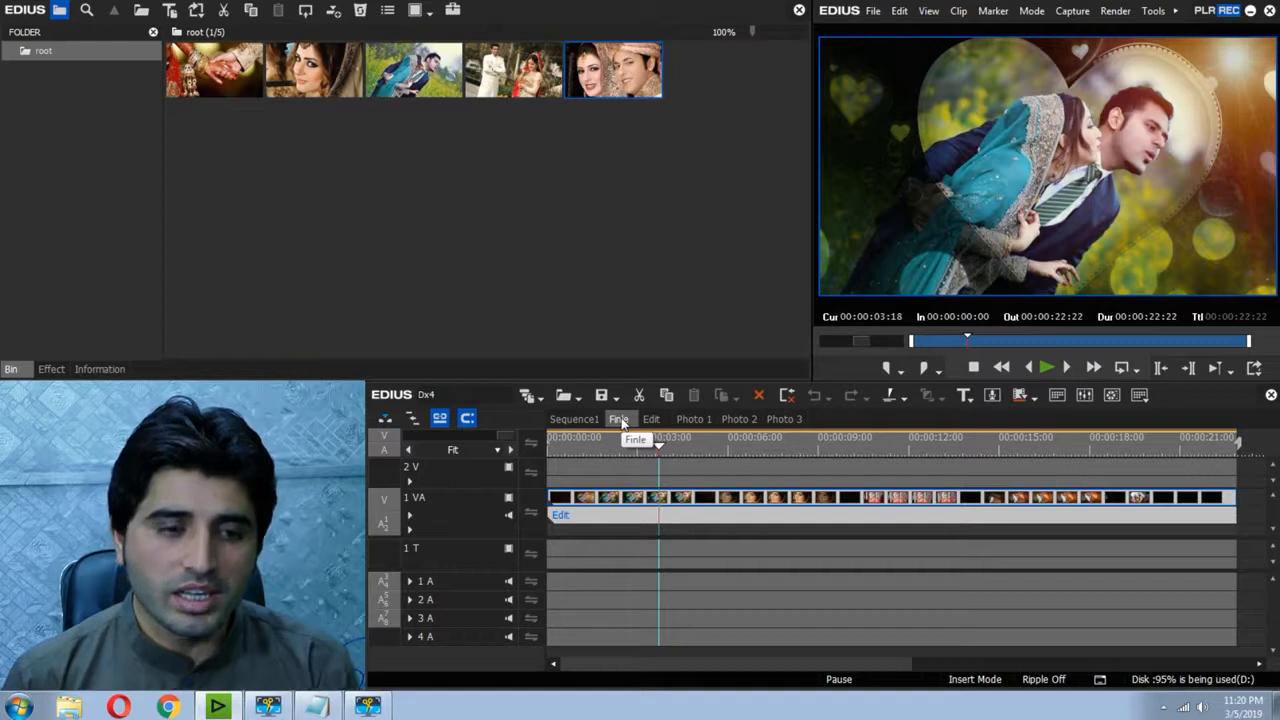
right_click(621, 422)
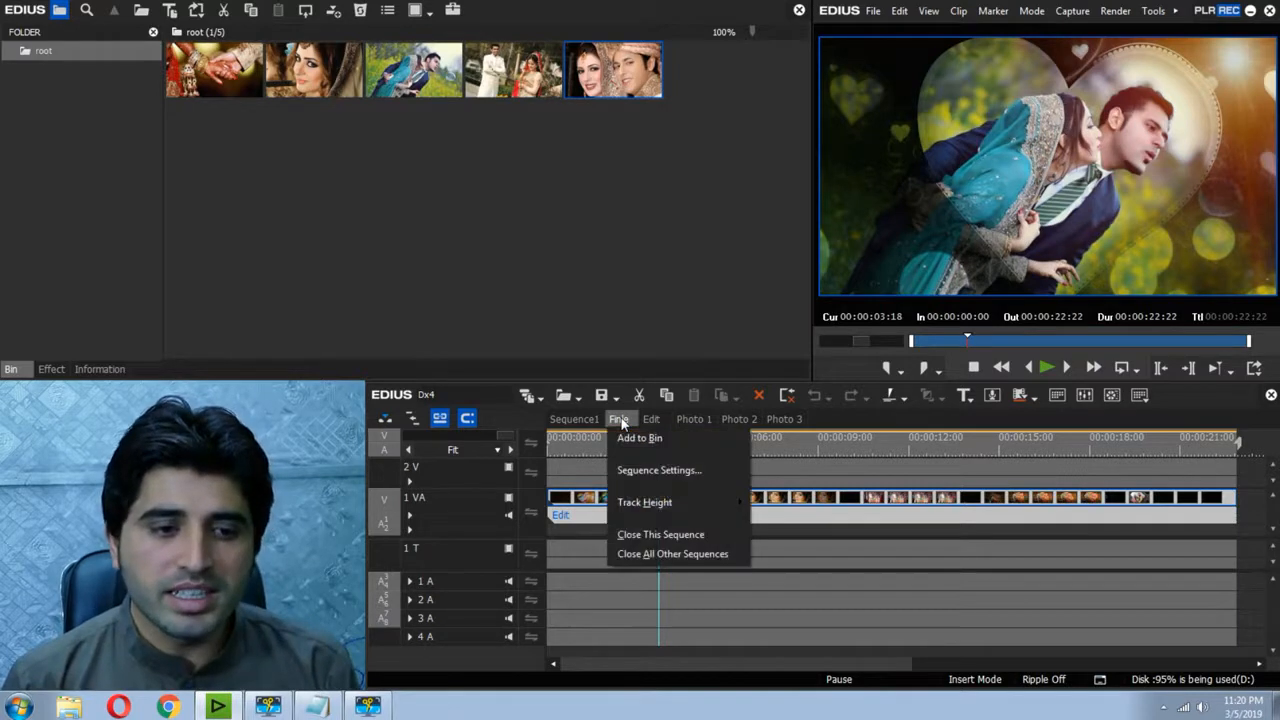
click(656, 554)
click(775, 582)
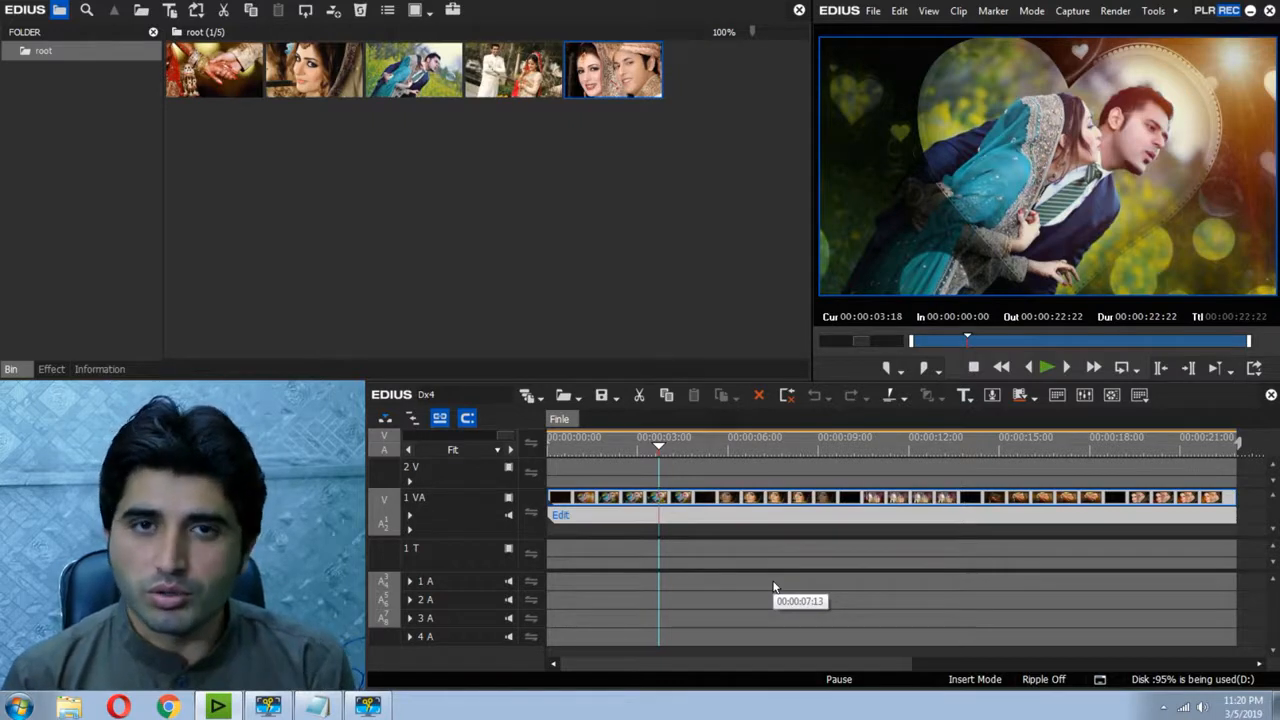
double_click(789, 497)
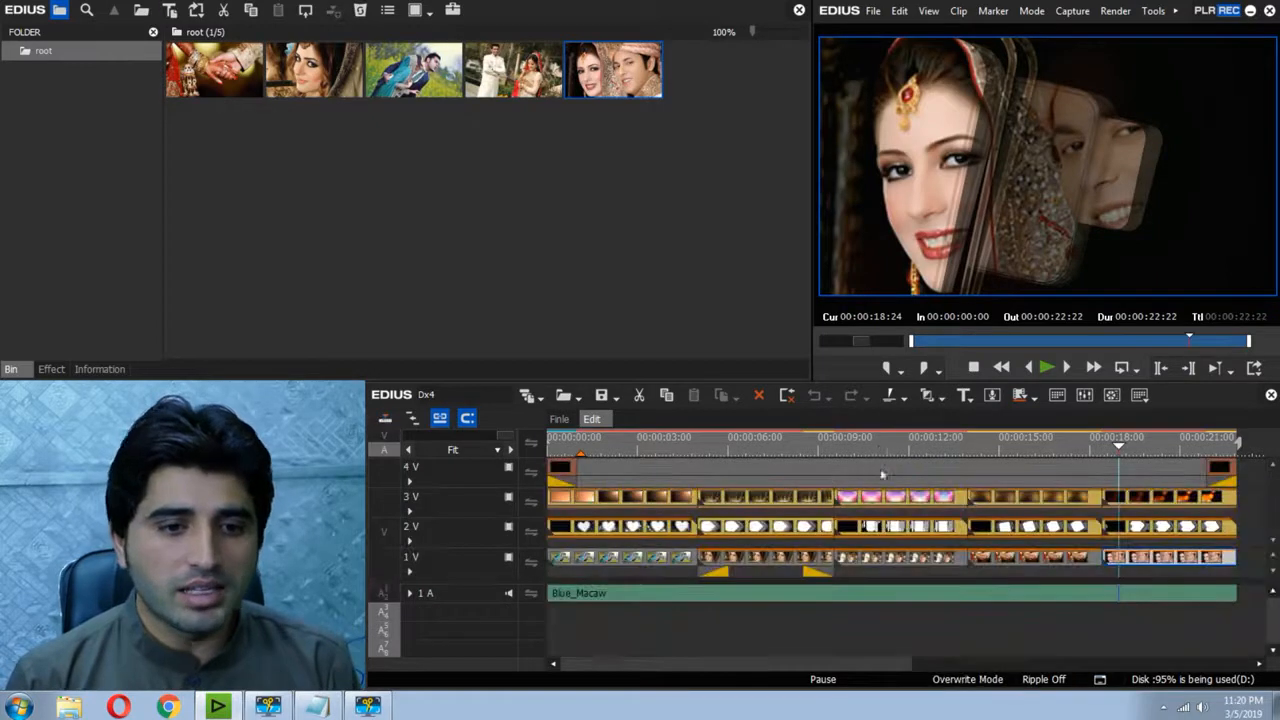
- Create four new empty sequences and go through their blank clips in the bin
click(878, 447)
key(ctrl+shift+n)
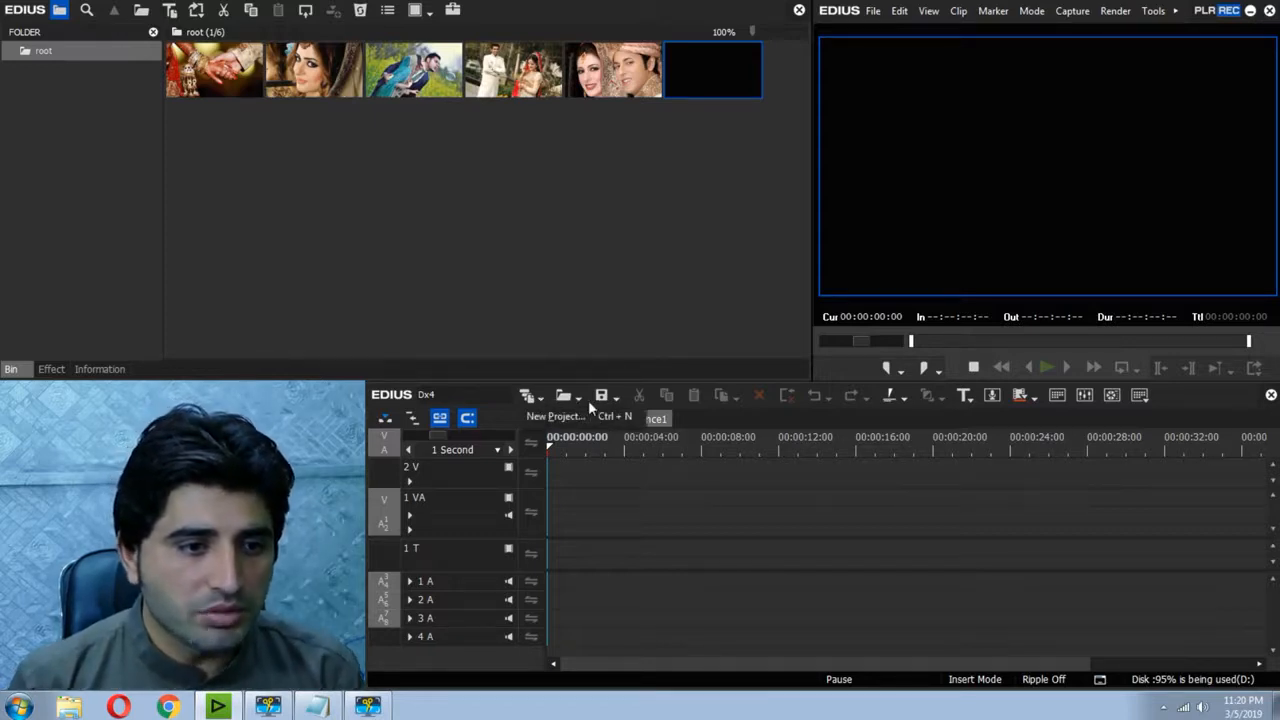
click(526, 395)
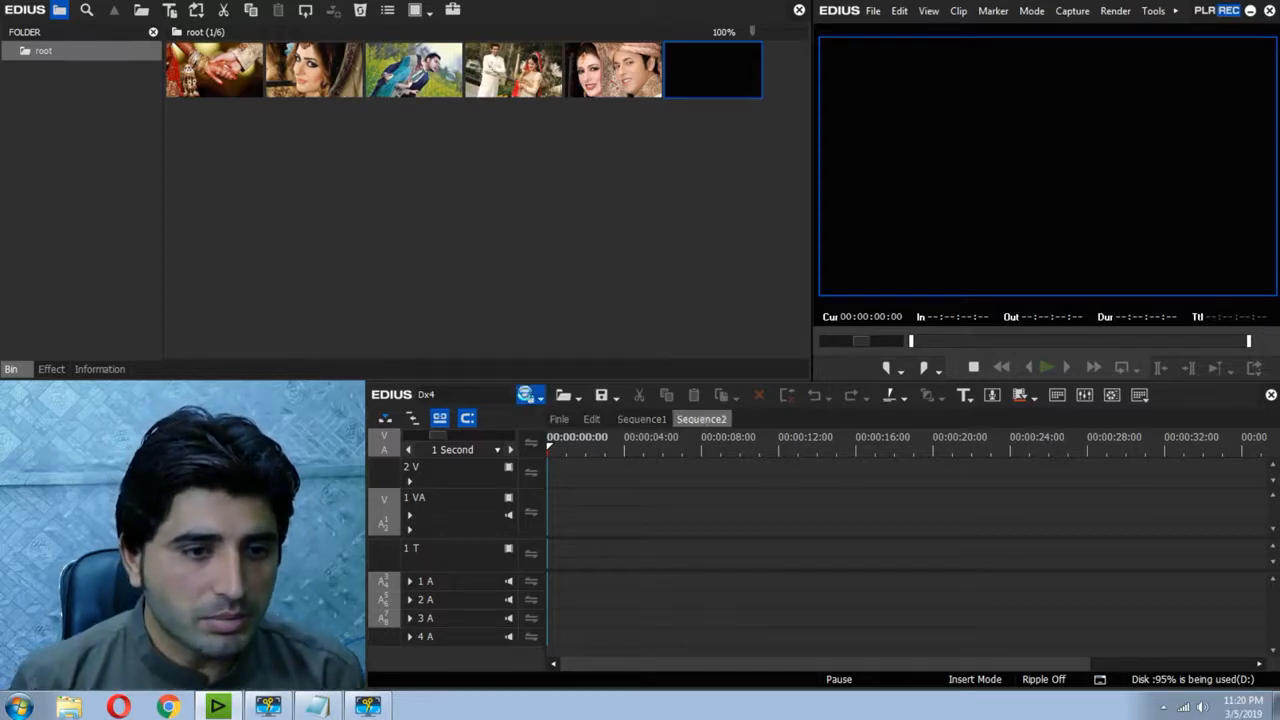
click(526, 395)
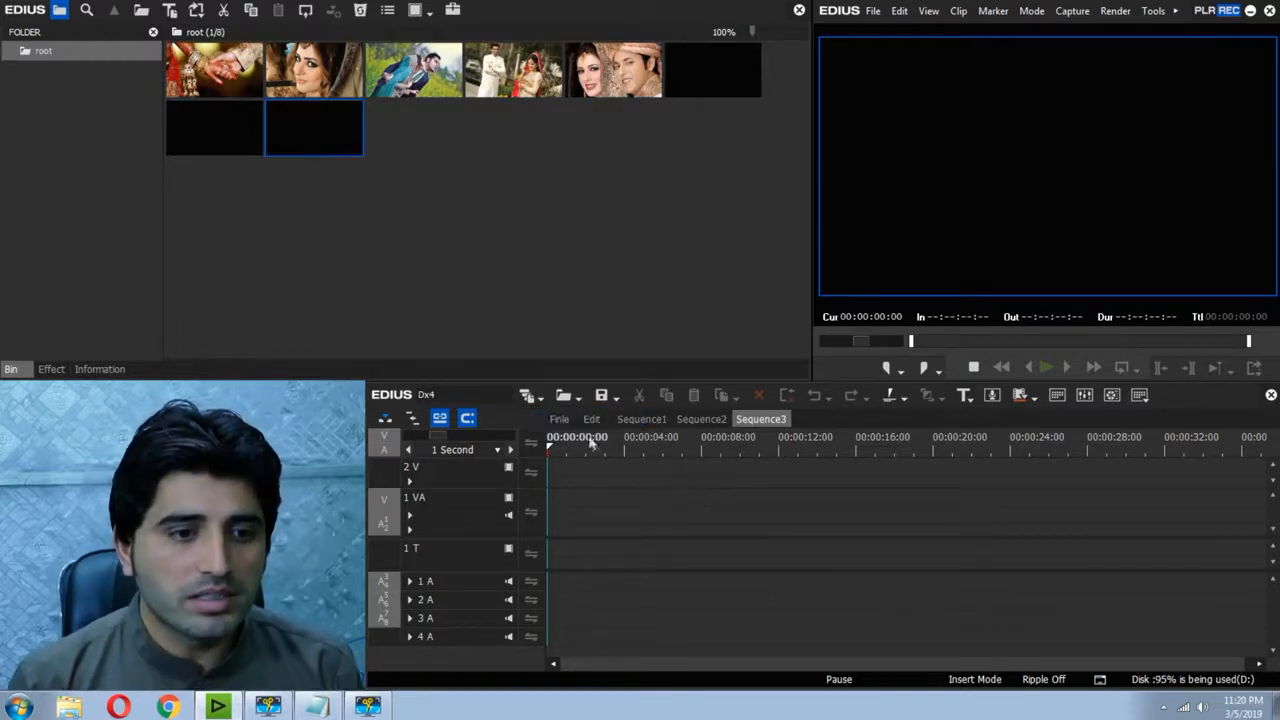
click(527, 396)
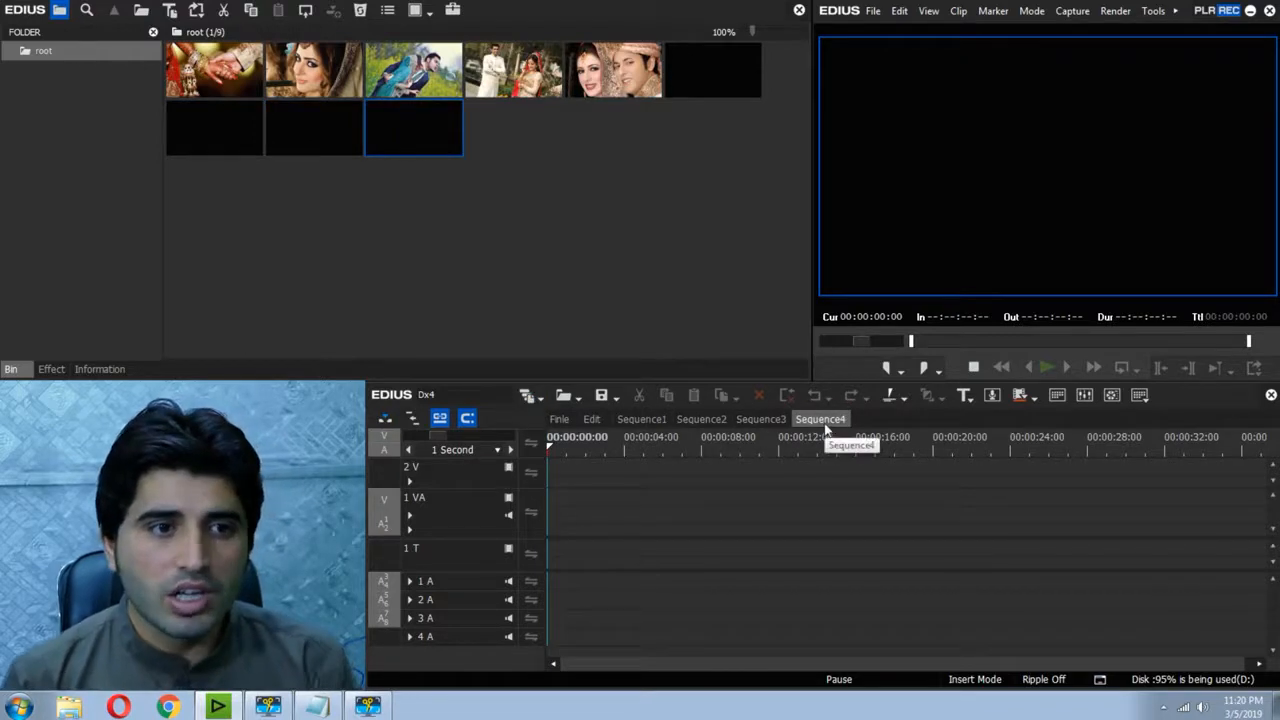
click(310, 135)
click(227, 141)
click(422, 136)
click(716, 88)
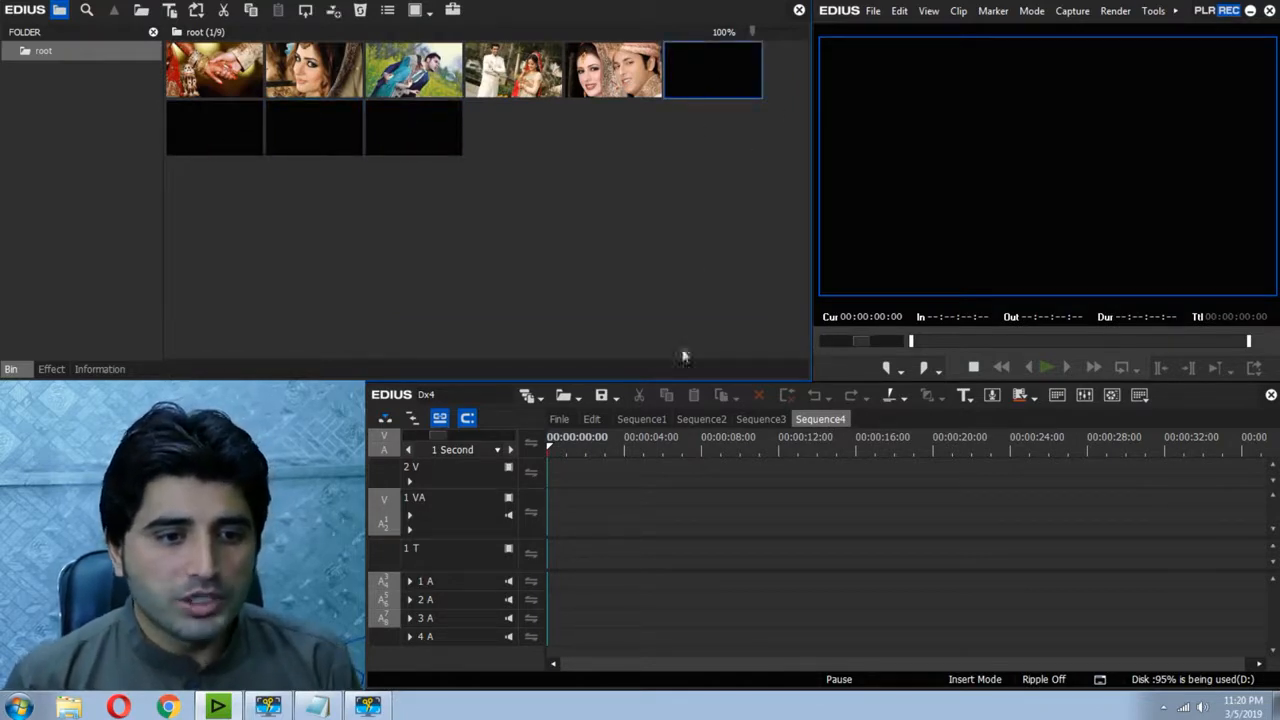
- Rename Sequence1 as 01 in its sequence settings
click(646, 418)
right_click(646, 418)
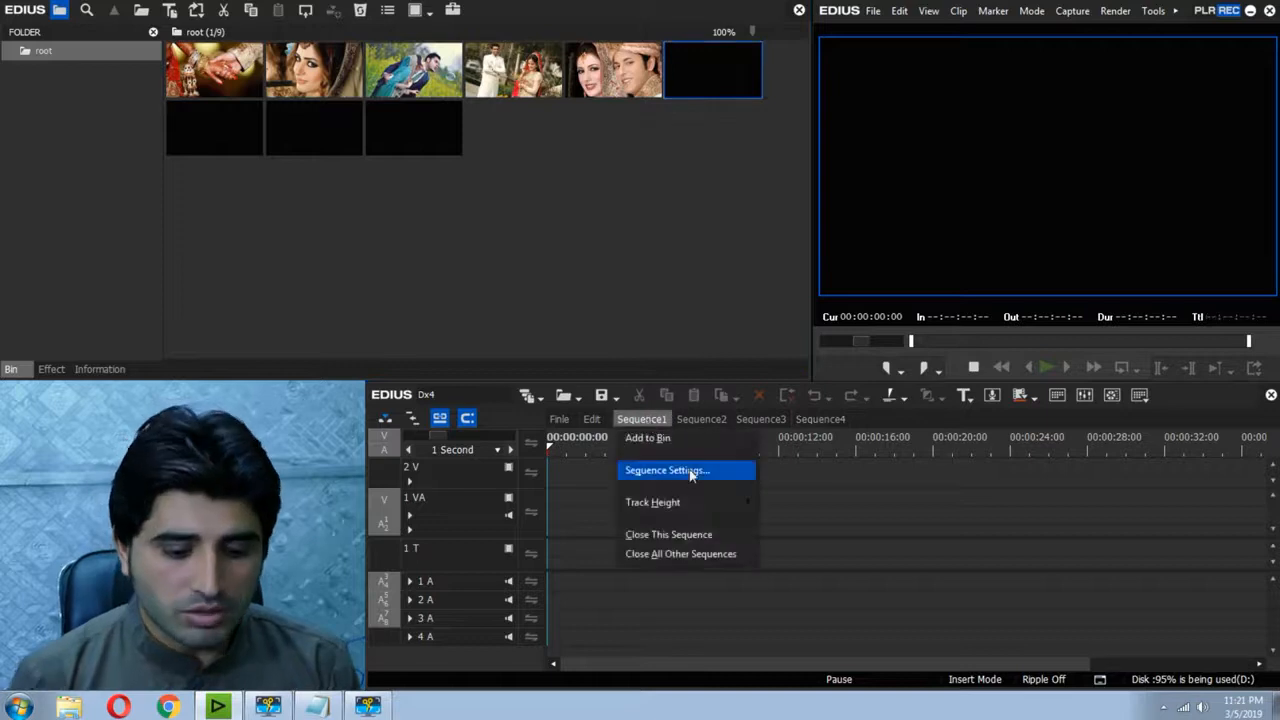
click(689, 469)
key(BackSpace)
text(01)
key(Return)
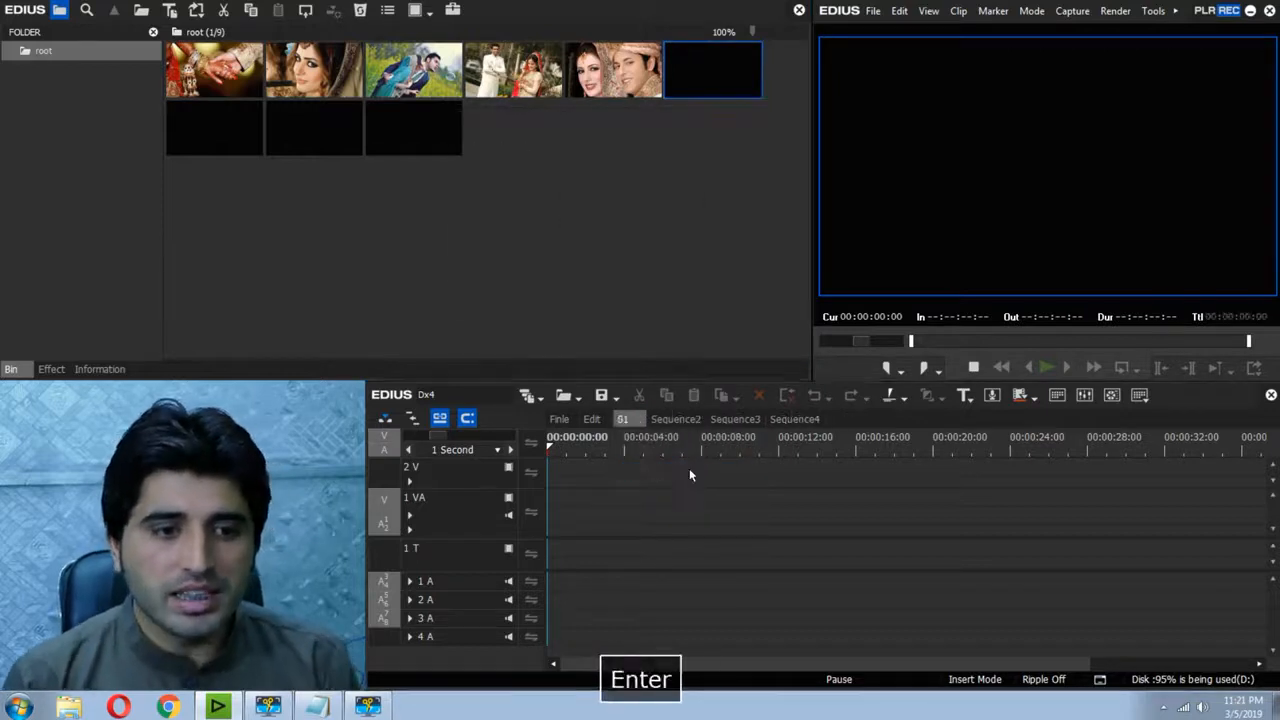
- Rename Sequence2 as 02 in its sequence settings
click(672, 419)
right_click(656, 423)
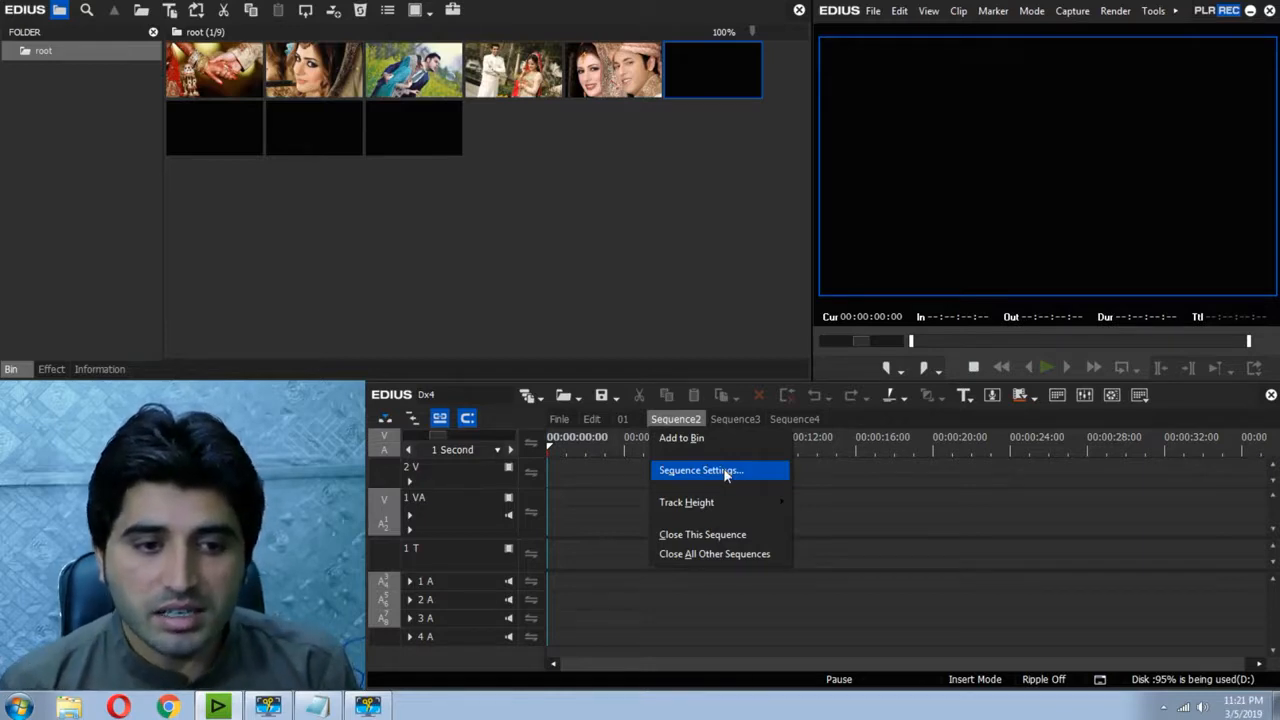
key(Return)
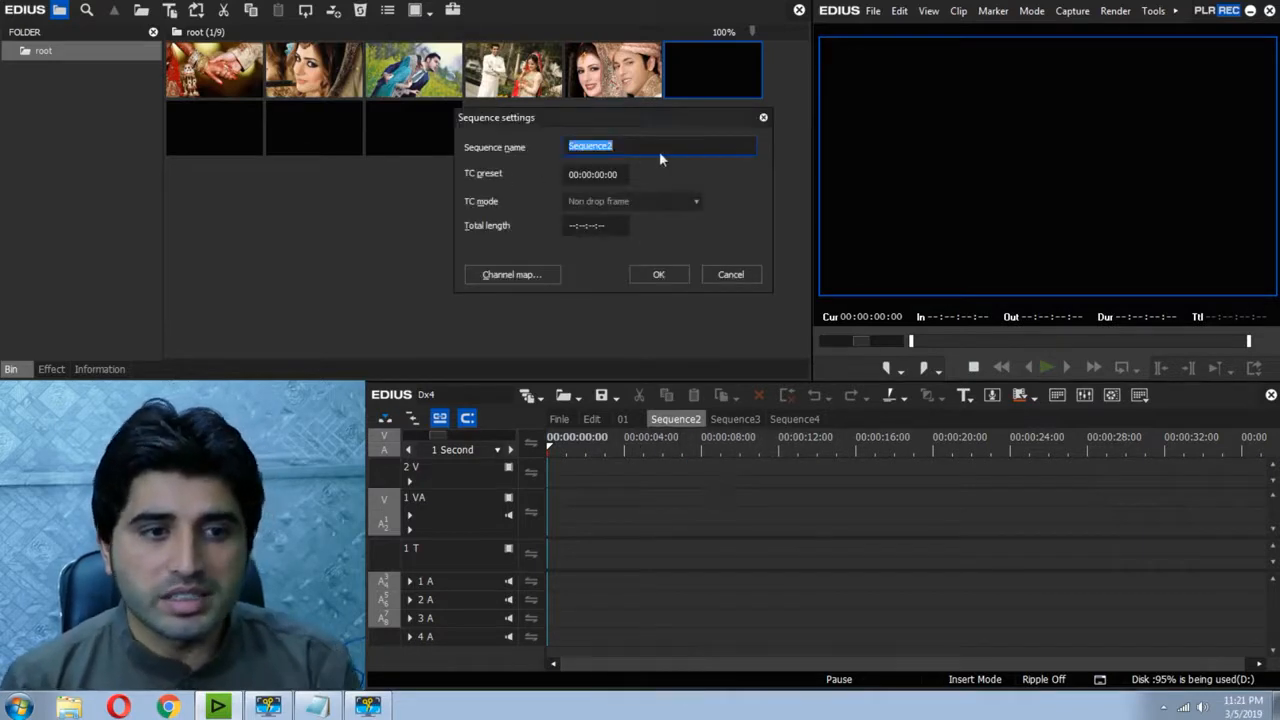
key(BackSpace)
text(01)
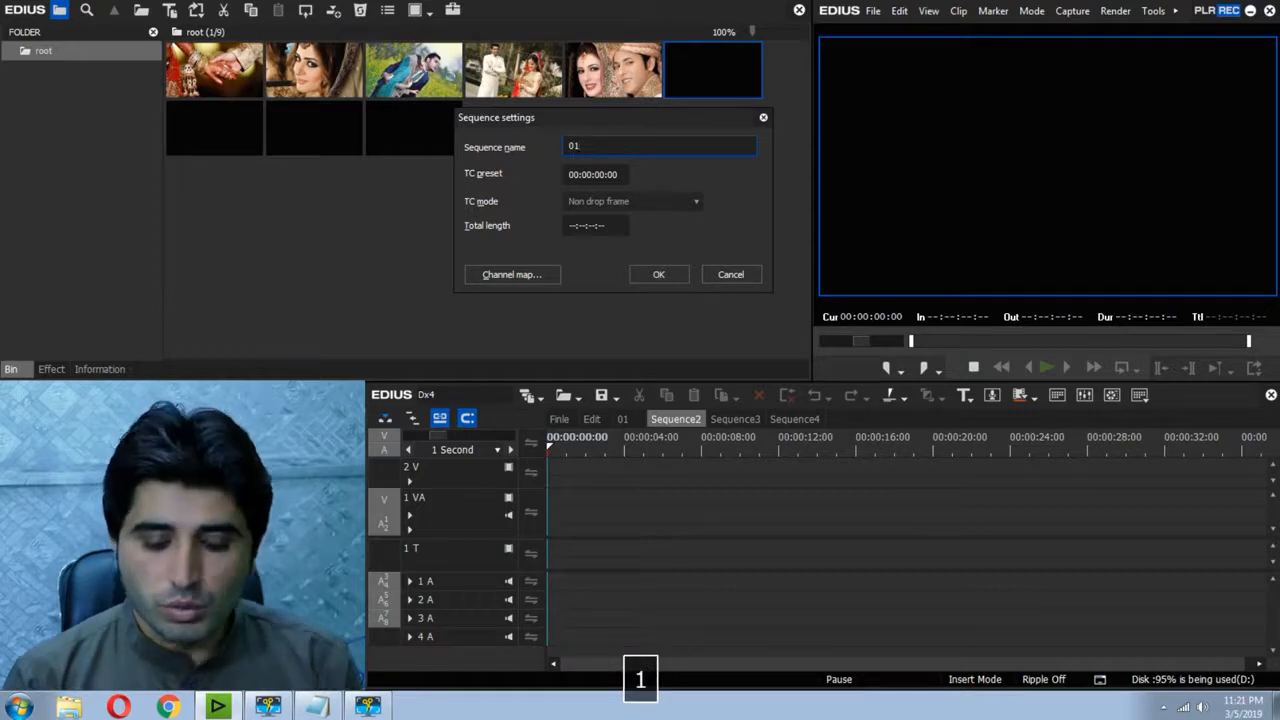
key(BackSpace)
text(2)
key(Return)
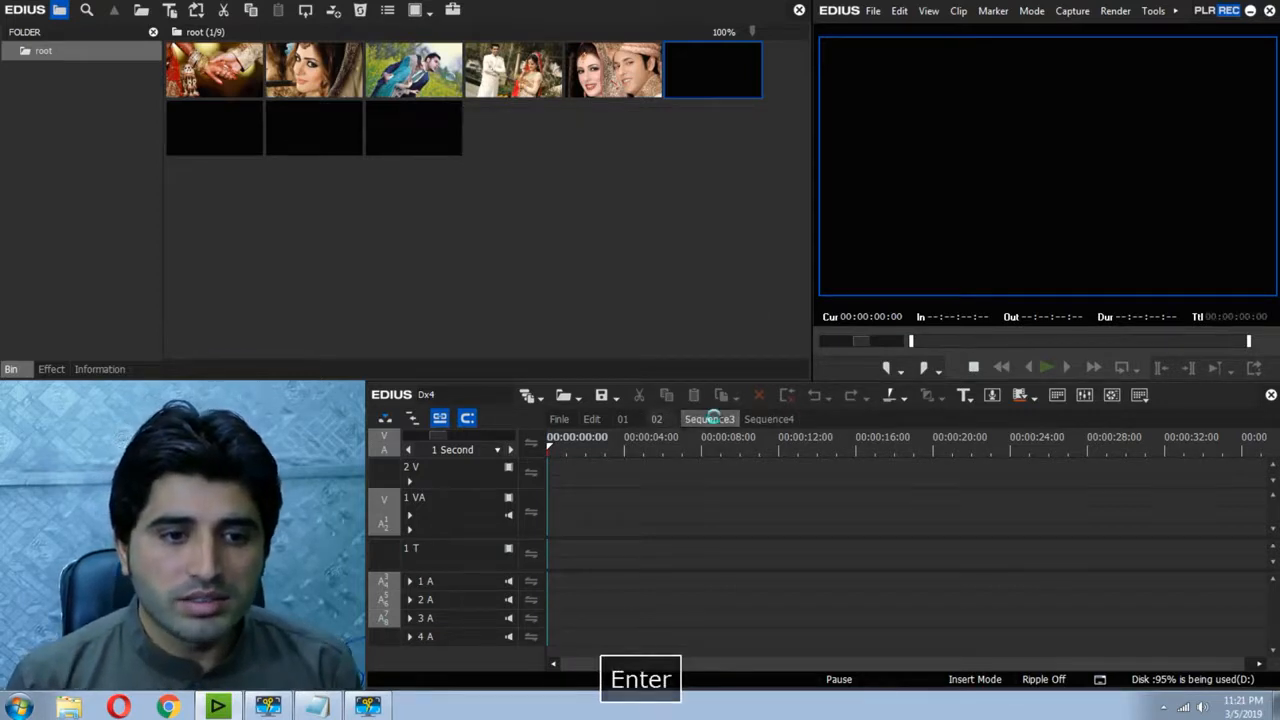
- Rename Sequence3 as 03 and set its total length to 00:00:10:00
right_click(710, 419)
click(737, 469)
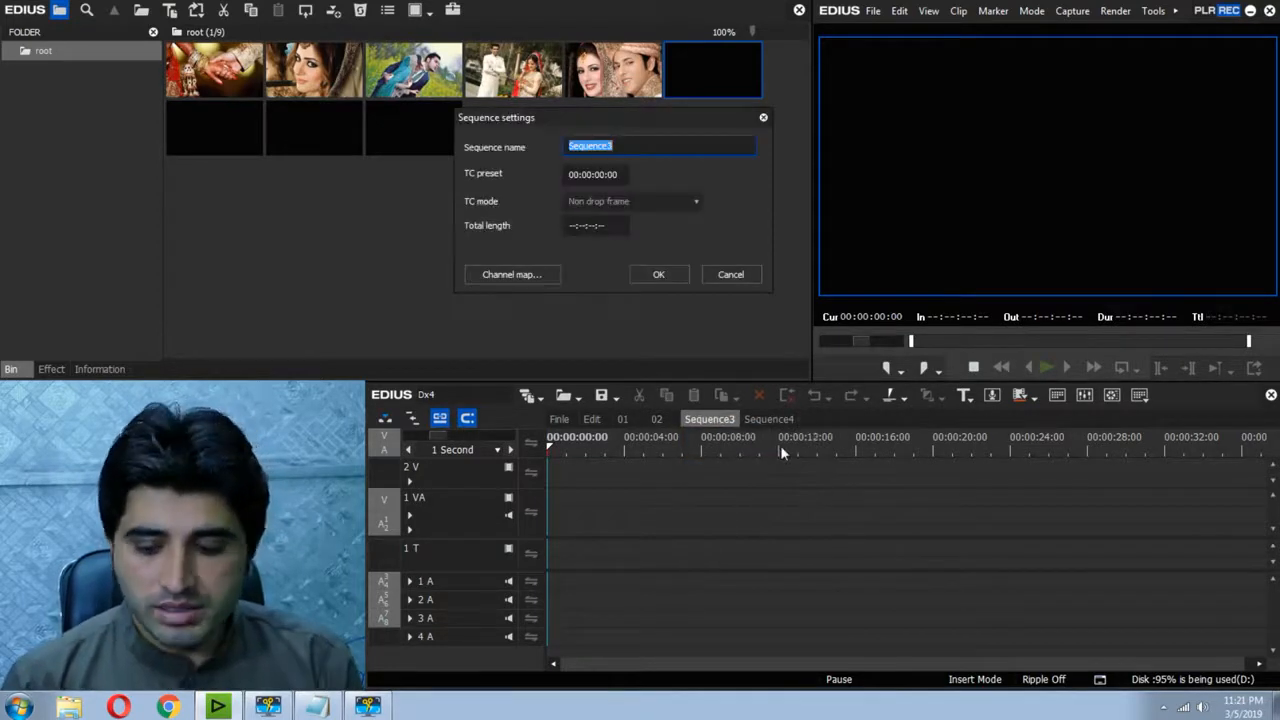
key(BackSpace)
text(03)
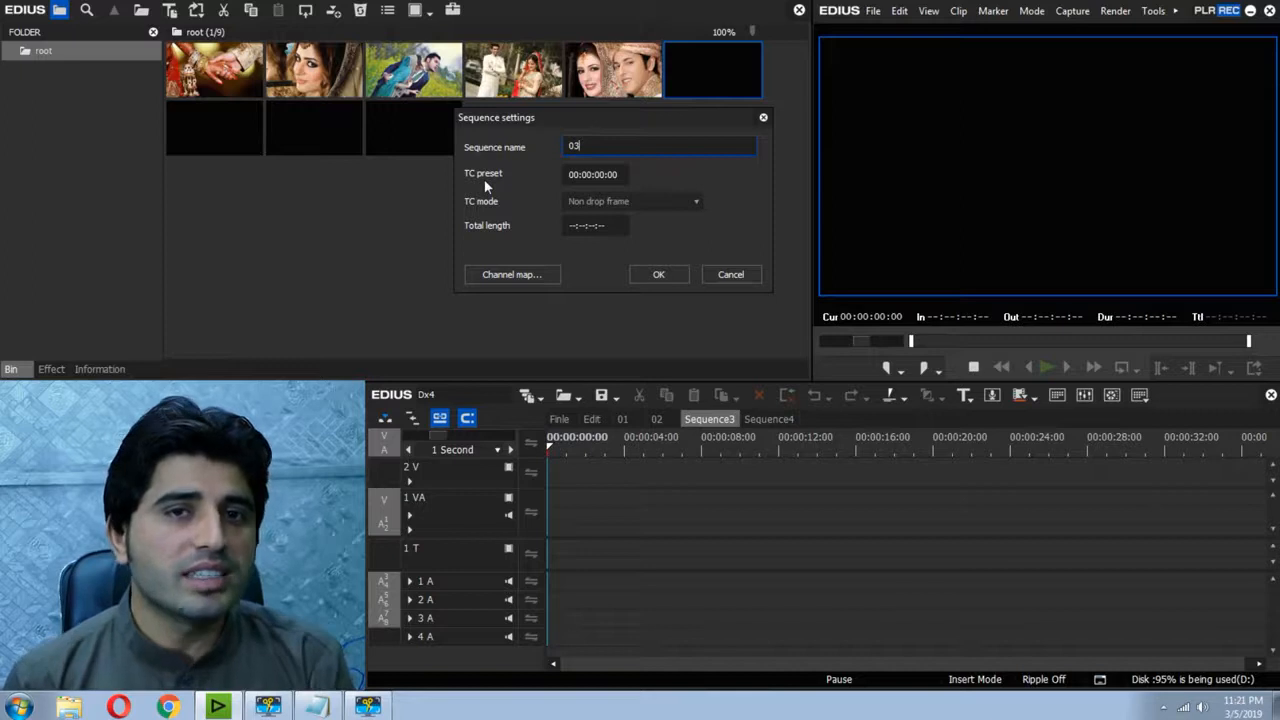
click(597, 226)
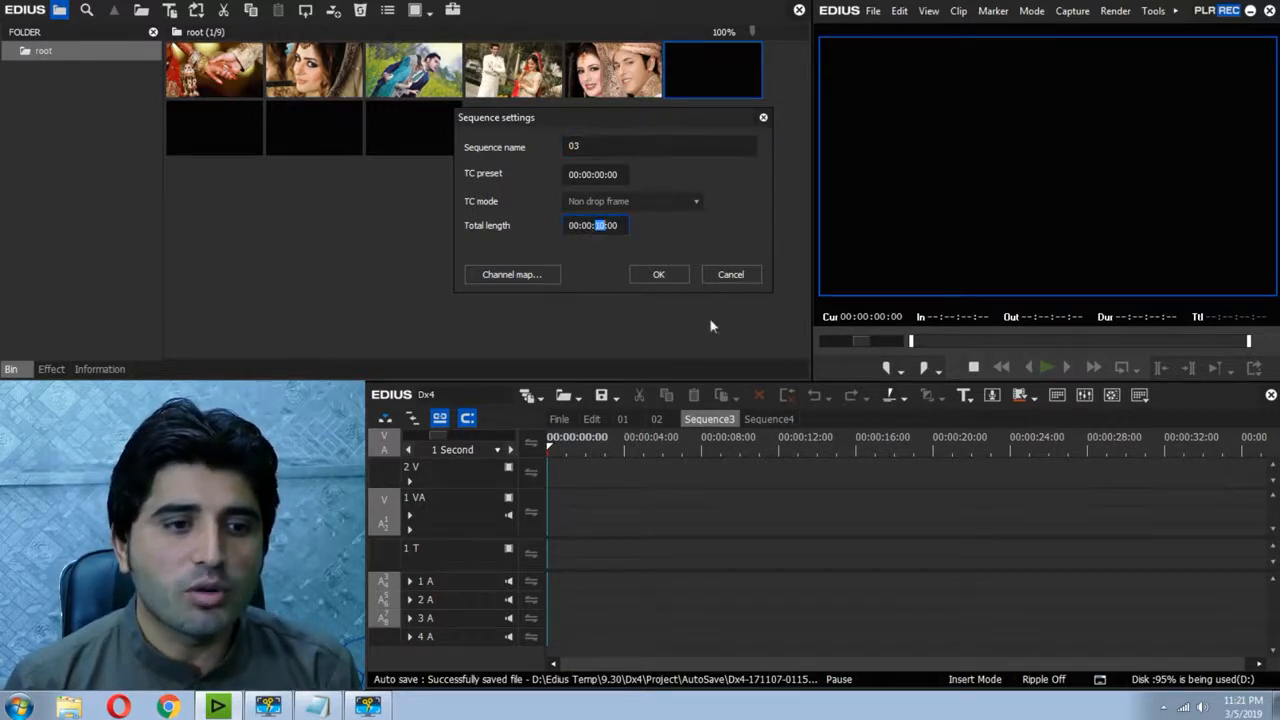
click(659, 274)
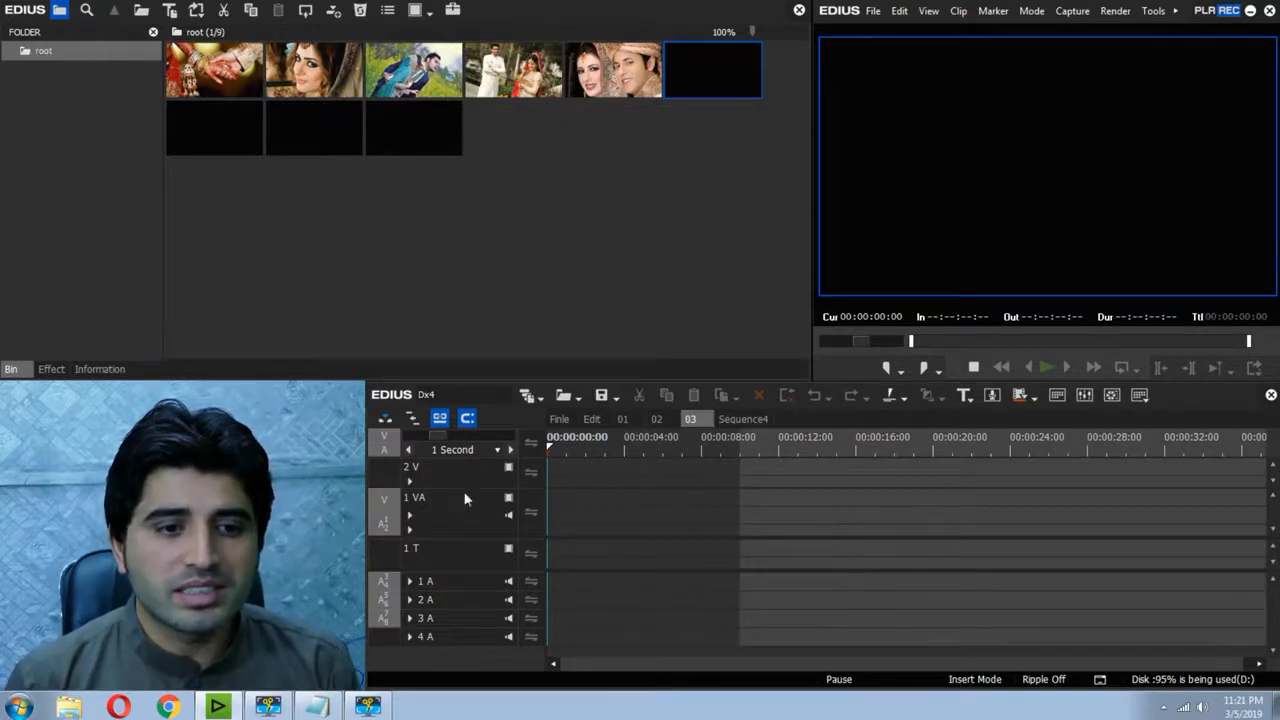
scroll(706, 515, up, 1)
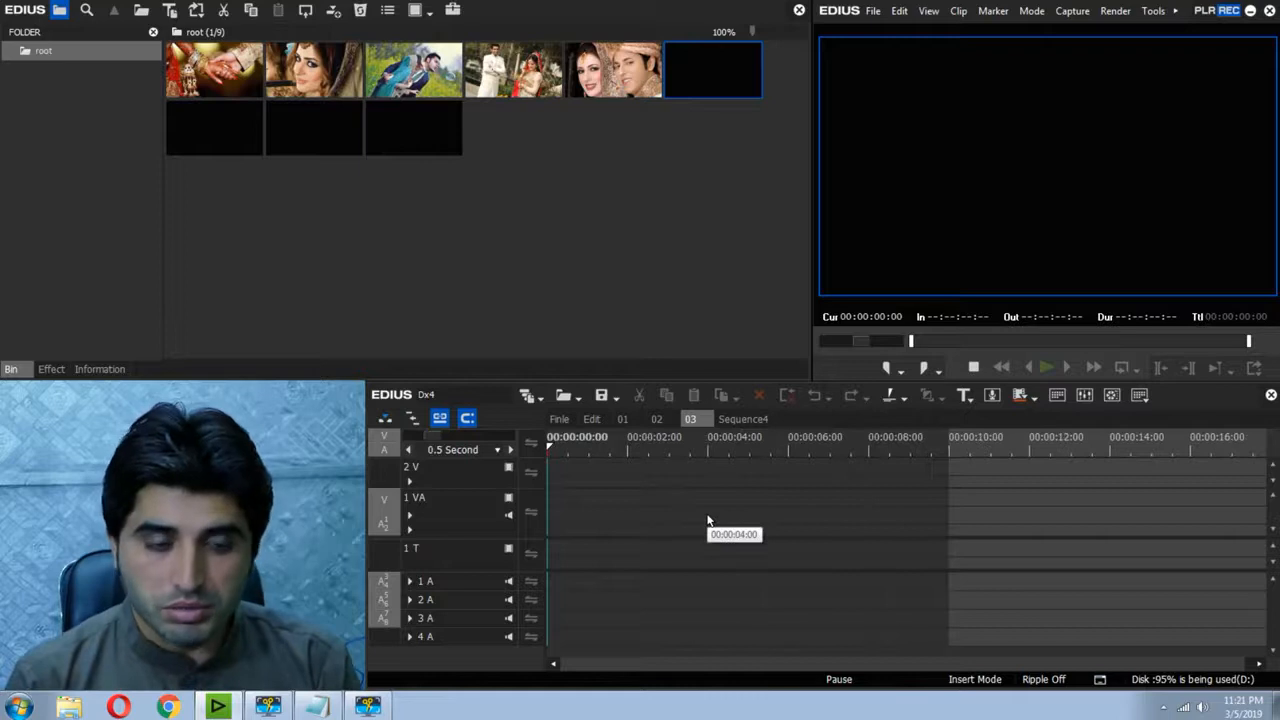
- Rename Sequence4 as 04 in its sequence settings
click(746, 421)
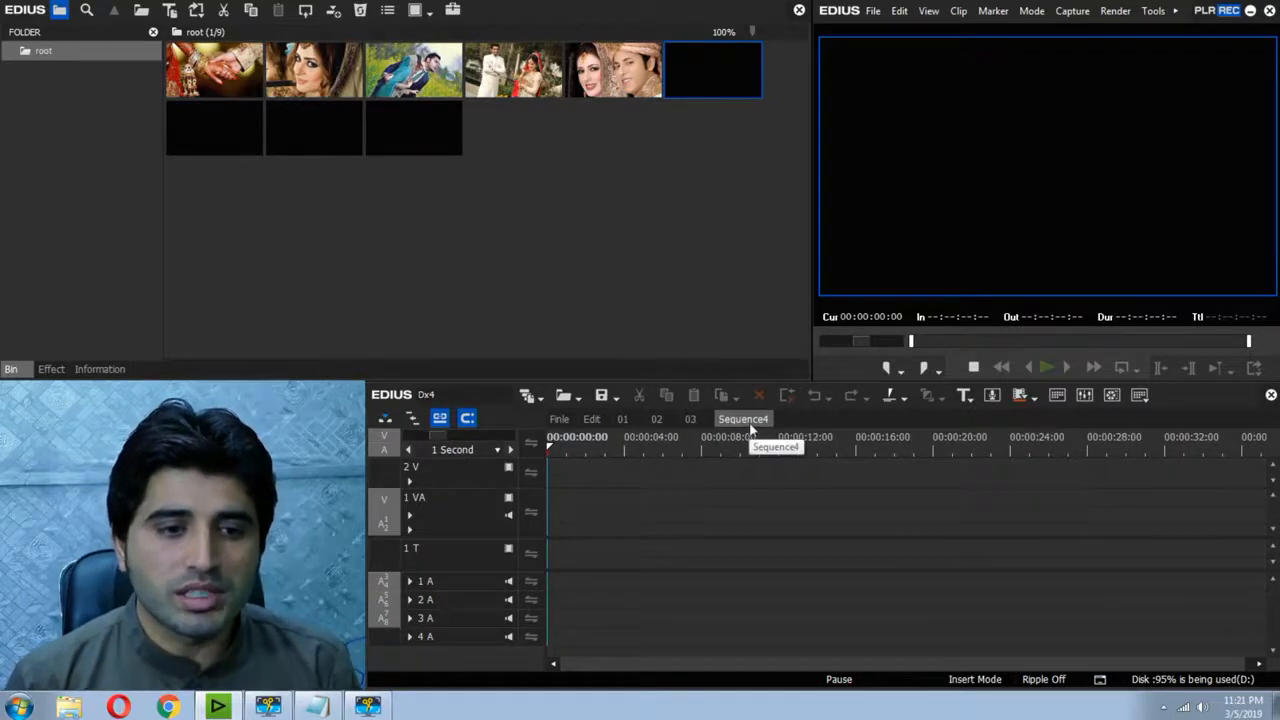
right_click(751, 426)
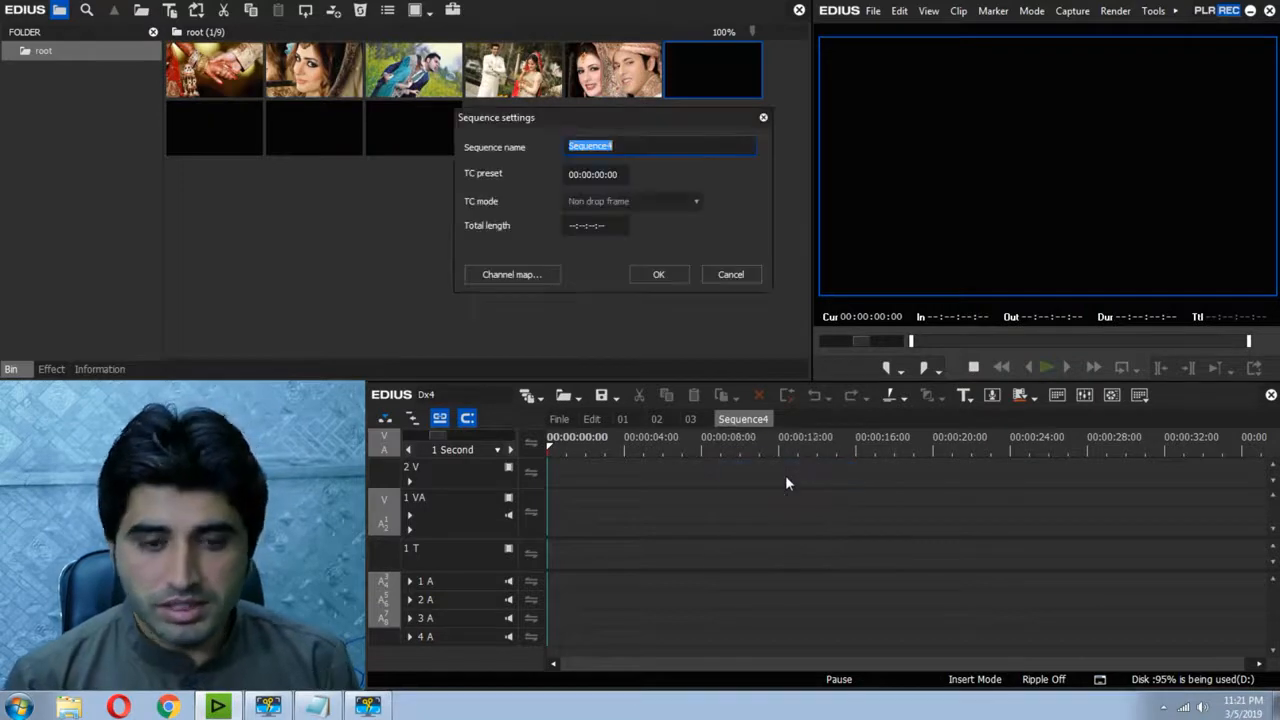
text(04)
key(Return)
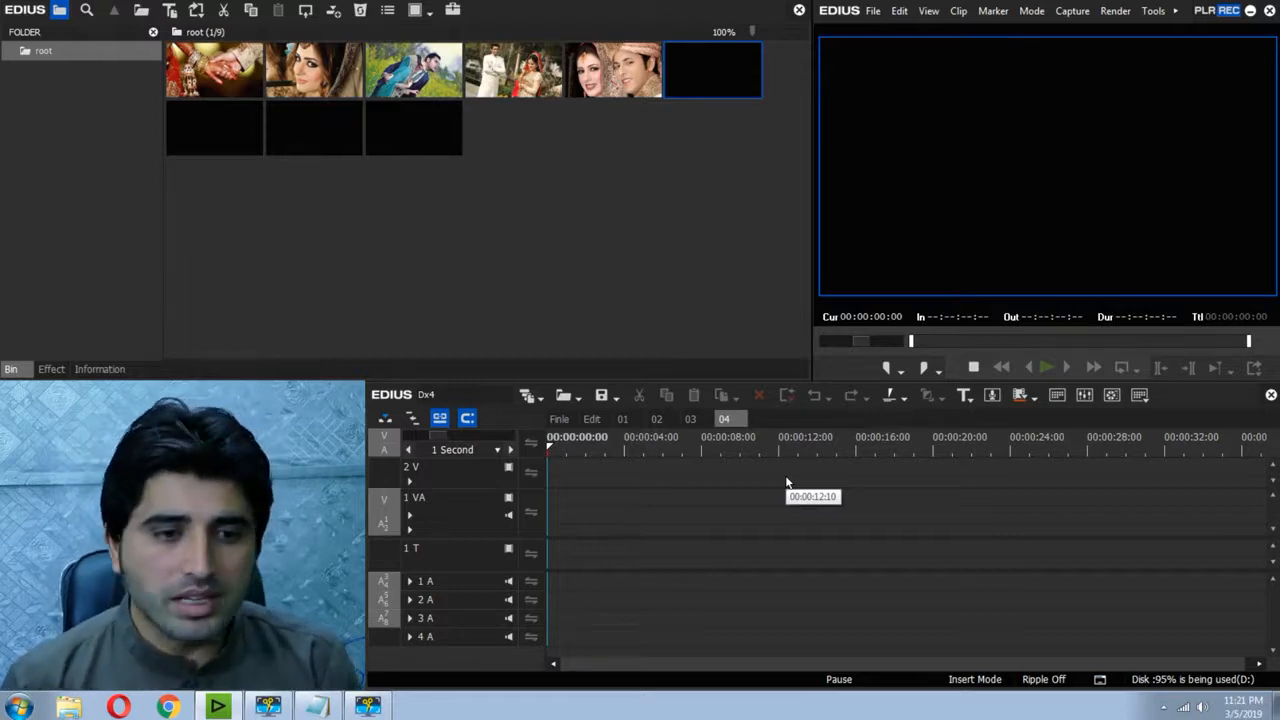
- Place the holding-hands photo at the start of track 1 VA in sequence 04 and the bride portrait at the start of 1 VA in 03
drag(224, 77, 794, 514)
key(BackSpace)
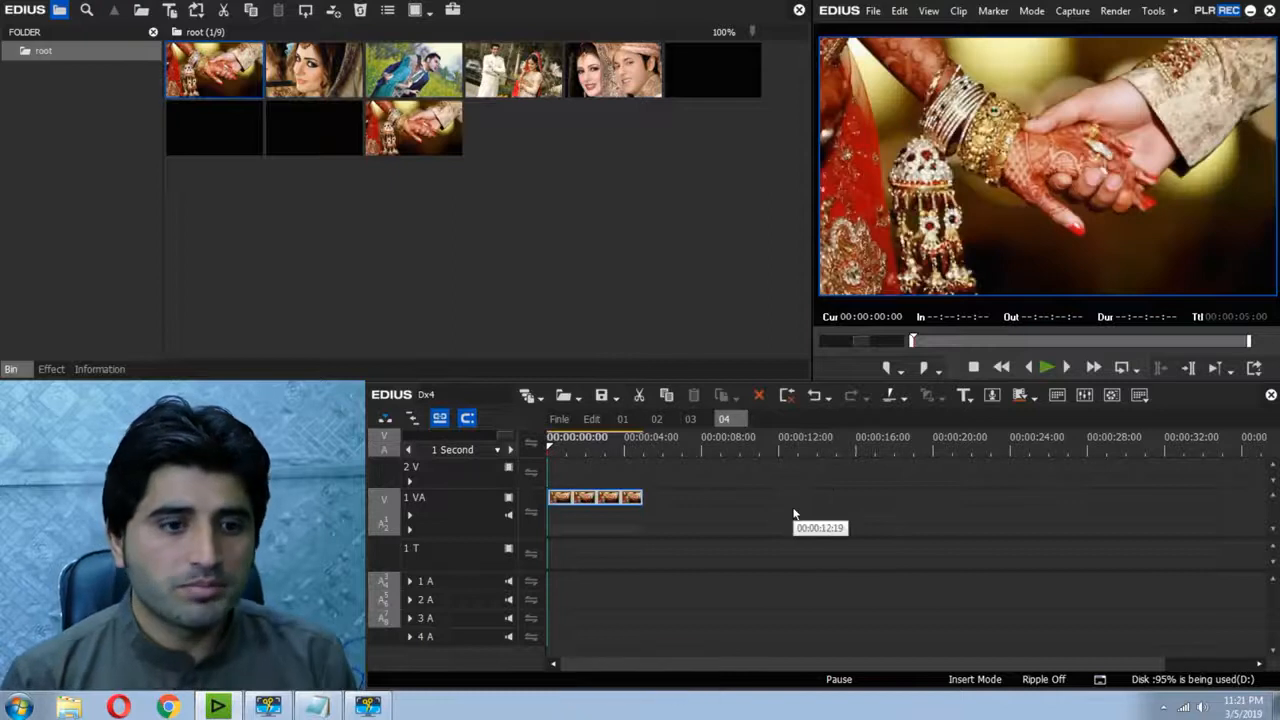
click(692, 420)
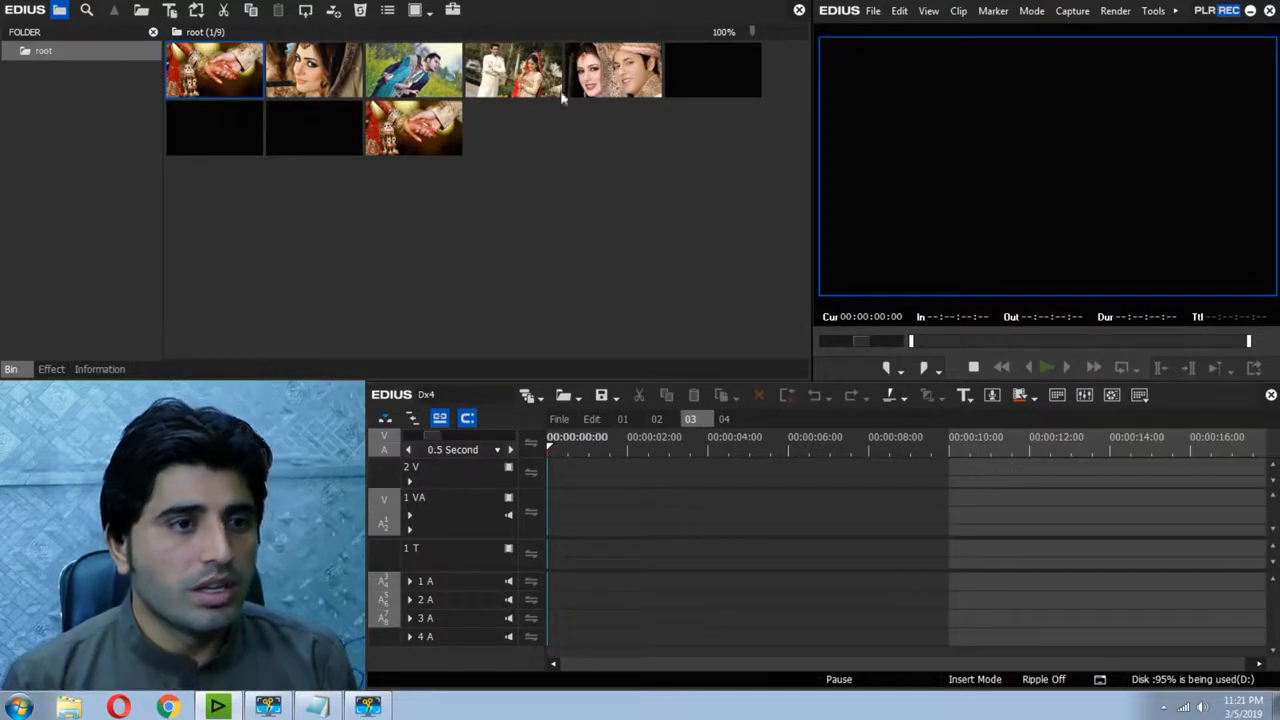
drag(348, 73, 793, 524)
key(BackSpace)
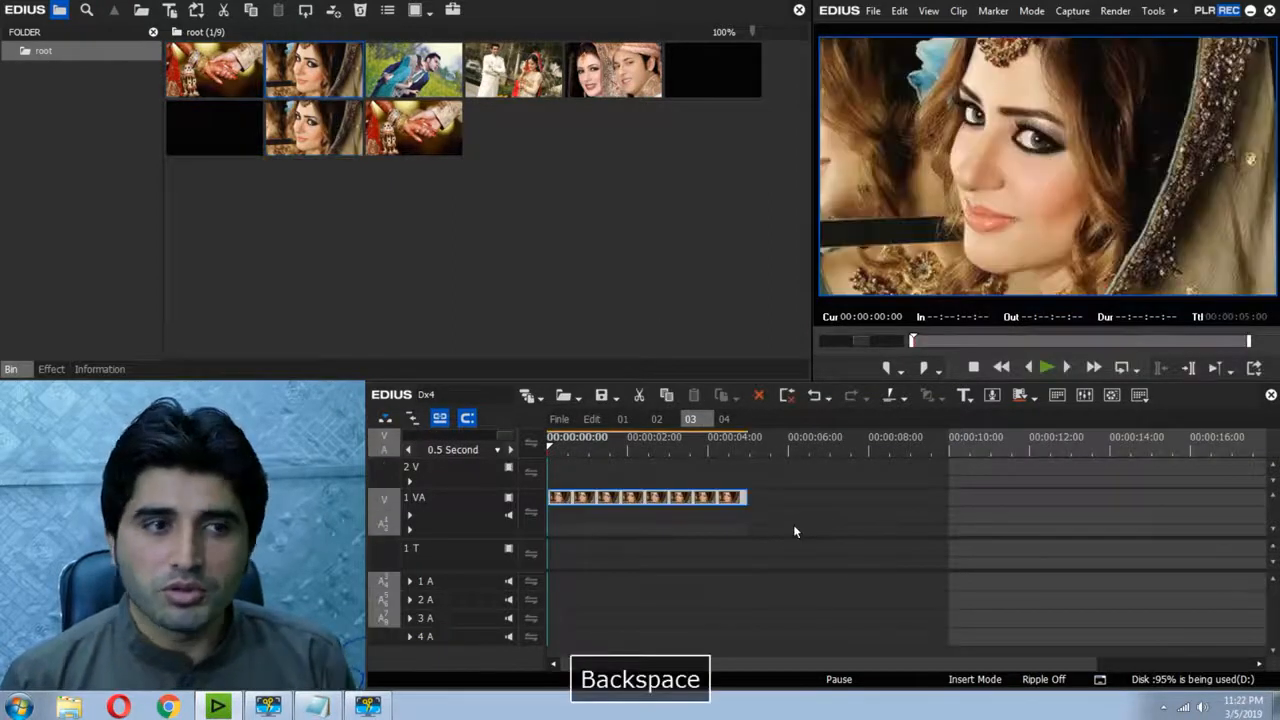
drag(413, 70, 930, 505)
key(BackSpace)
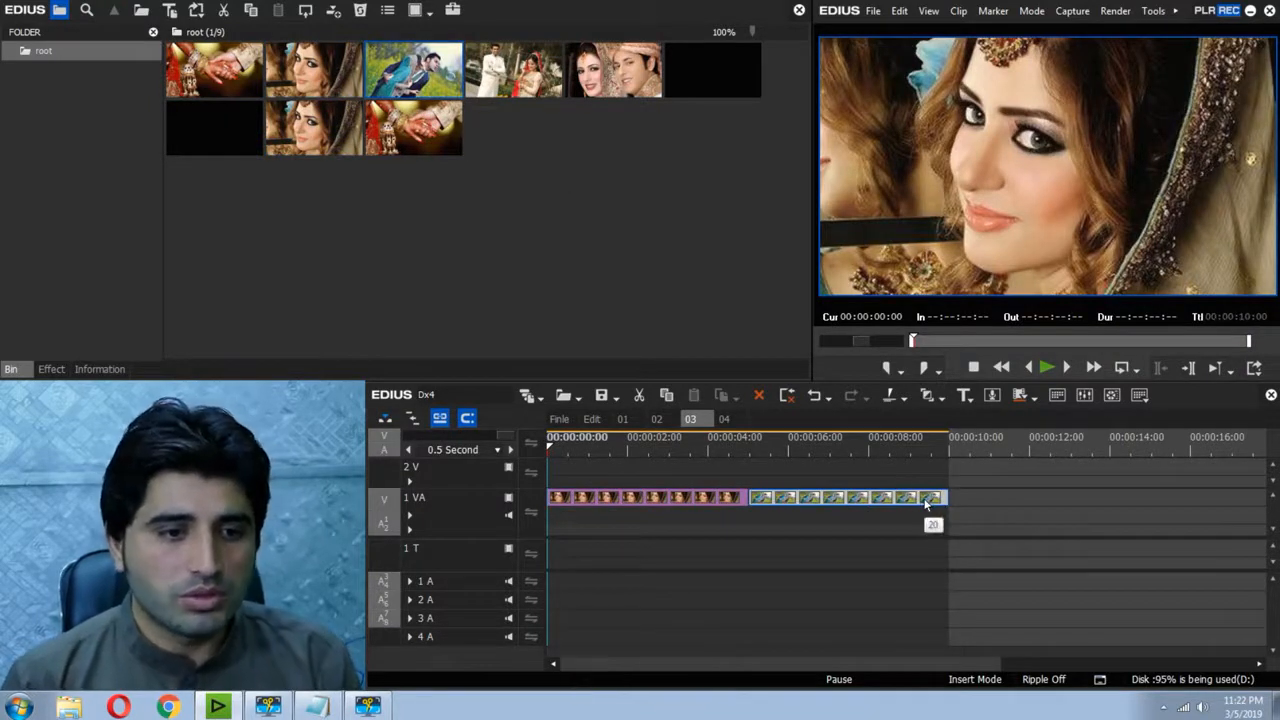
key(Delete)
- Place the fourth bin photo at the start of track 1 VA in sequence 02 and the fifth at the start of 1 VA in 01
click(657, 419)
drag(583, 97, 775, 512)
key(BackSpace)
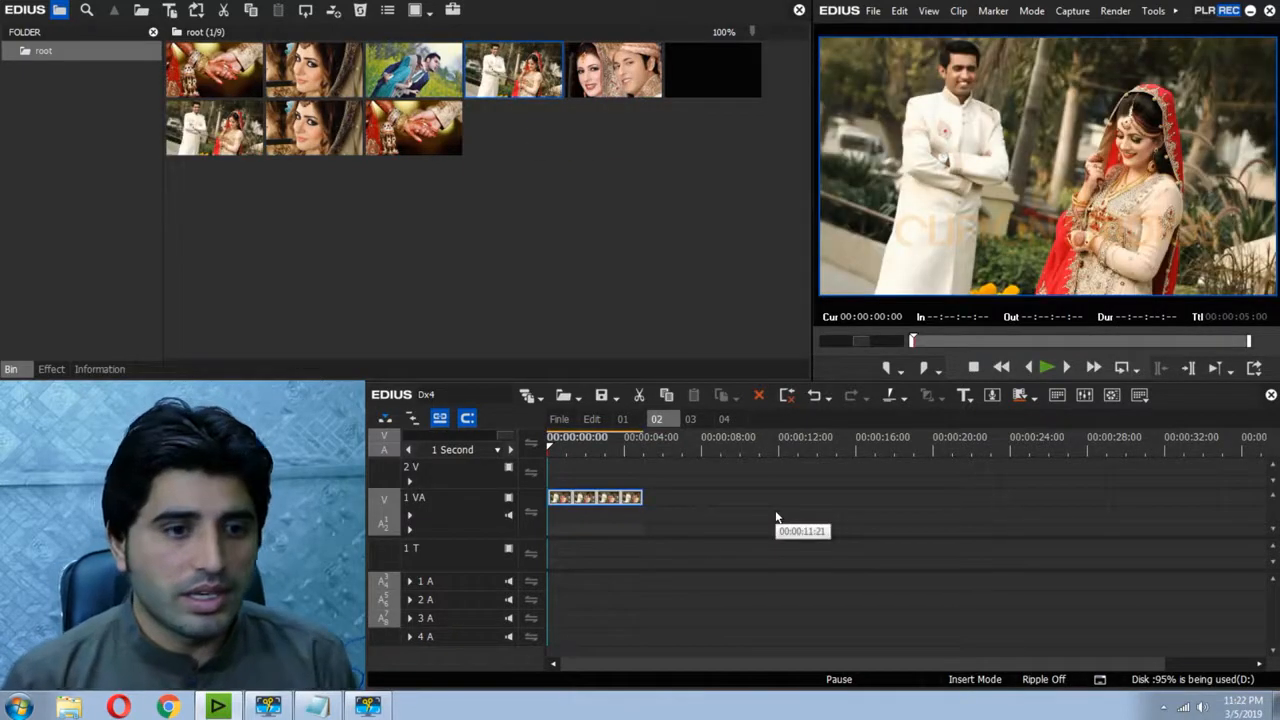
click(622, 419)
drag(613, 70, 744, 495)
key(BackSpace)
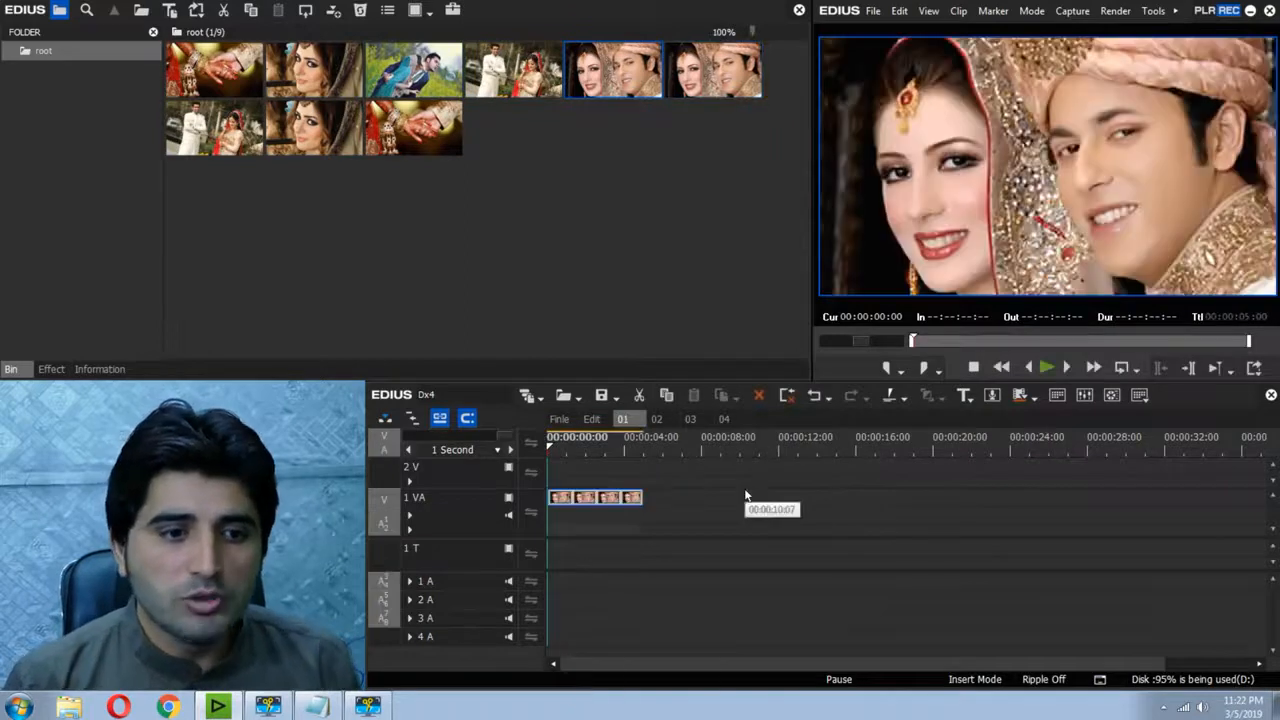
- Go through sequences 02, 03 and 04 to check the photo placed in each
click(657, 419)
click(690, 419)
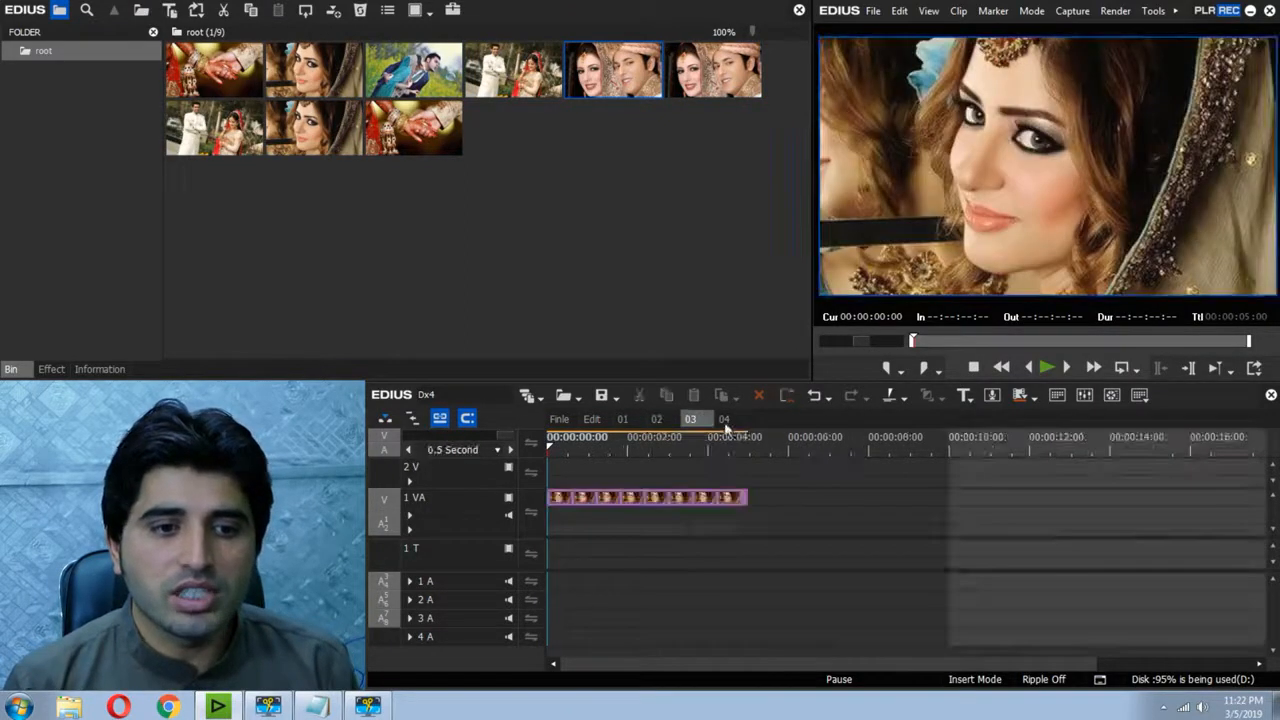
click(724, 419)
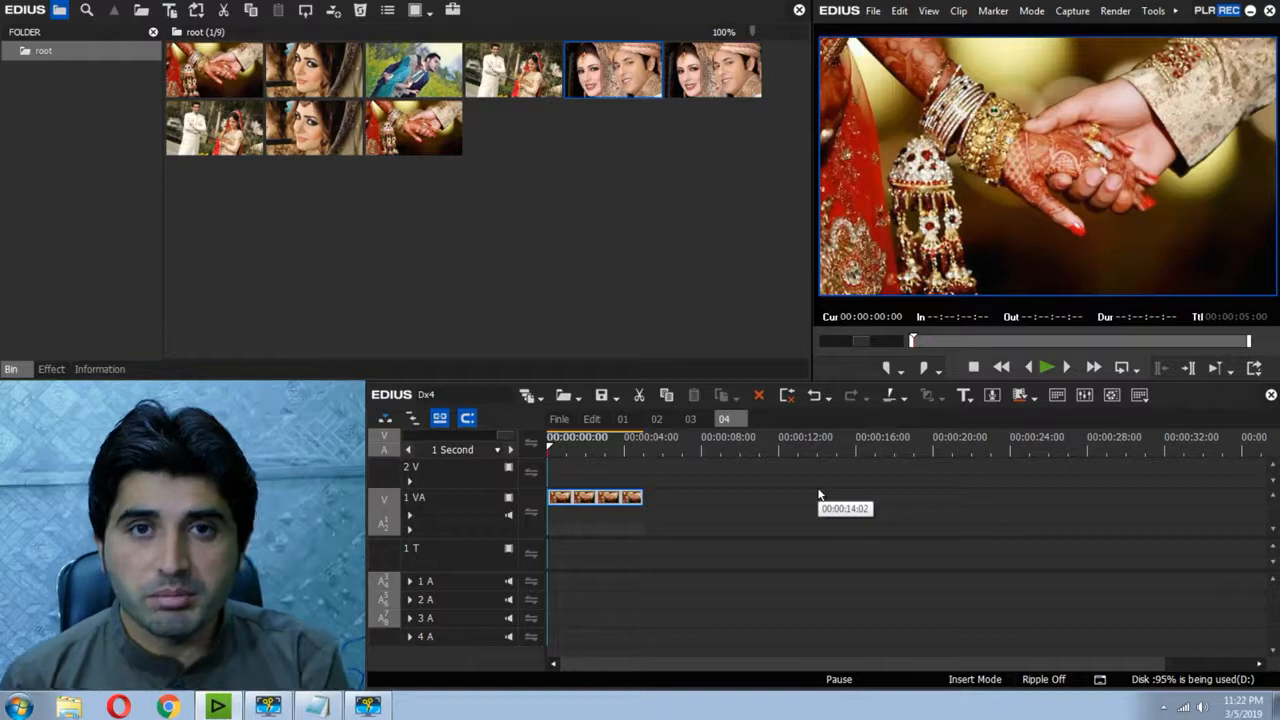
- Delete all photos and the sequence clips 01 to 04 from the bin
drag(255, 216, 748, 112)
key(Delete)
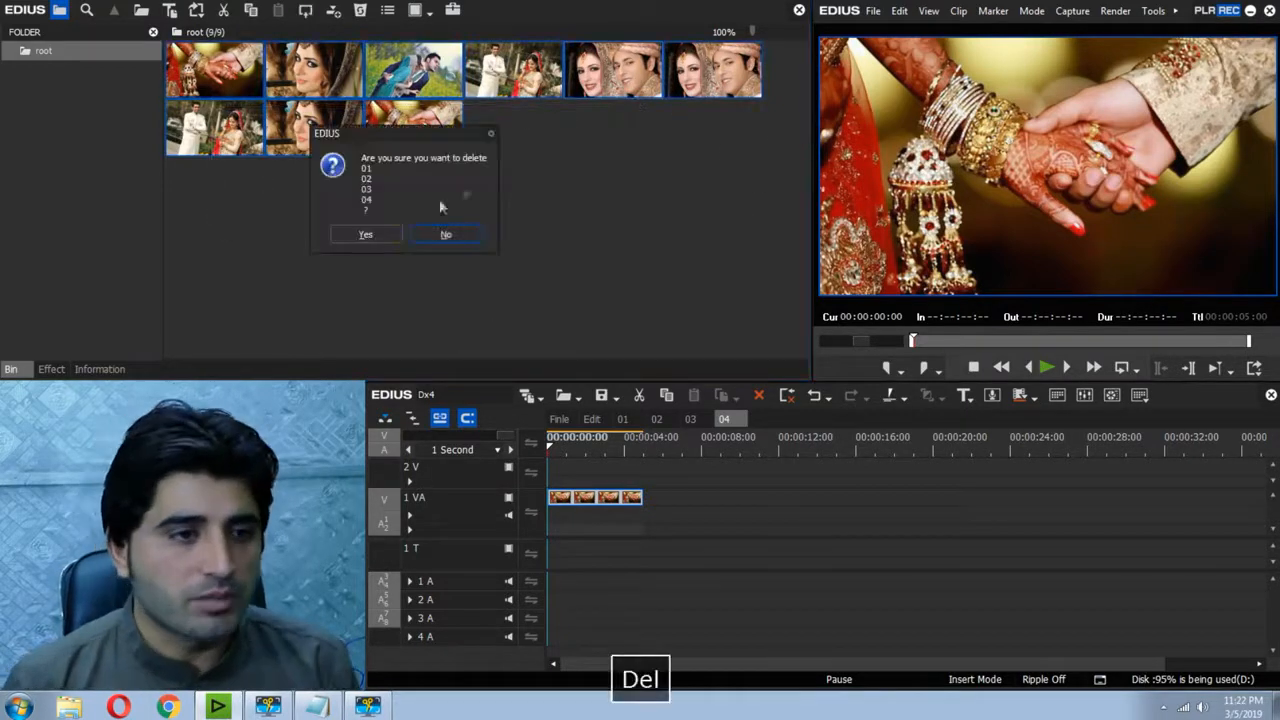
click(366, 234)
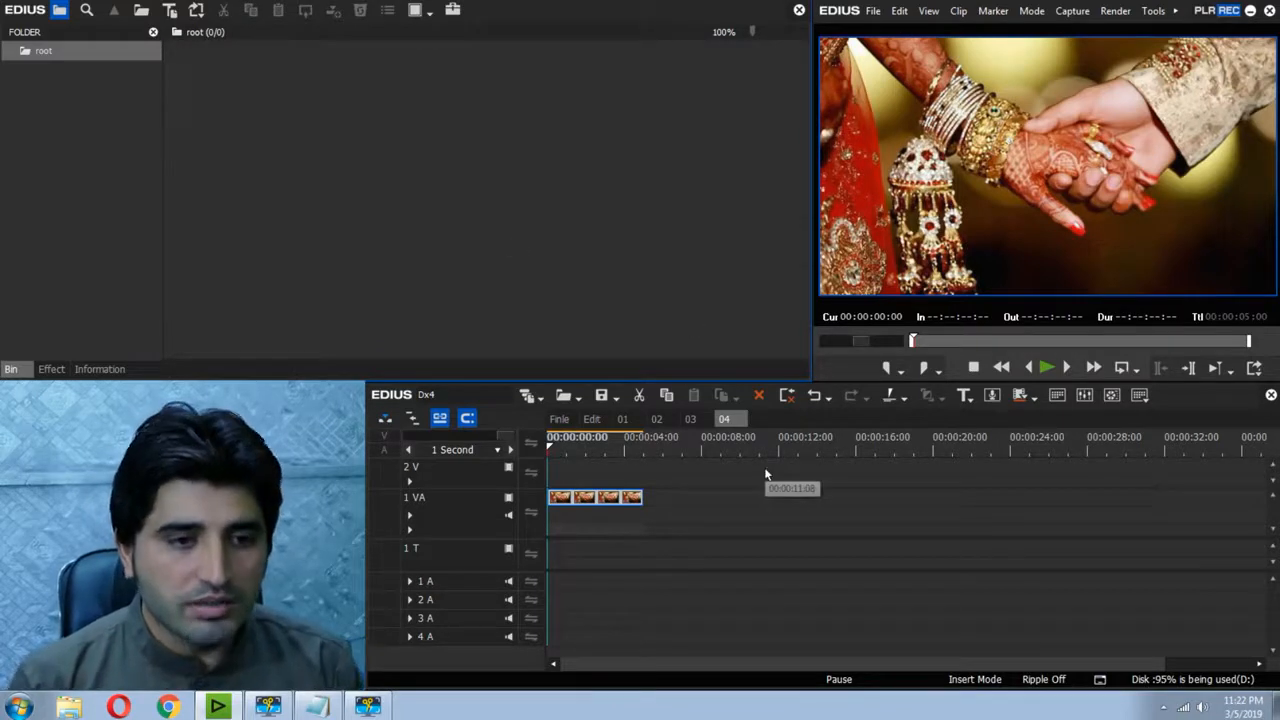
- Create a new sequence named Finel - 2 and move it ahead of all other open sequences
key(ctrl+shift+n)
right_click(776, 420)
click(816, 469)
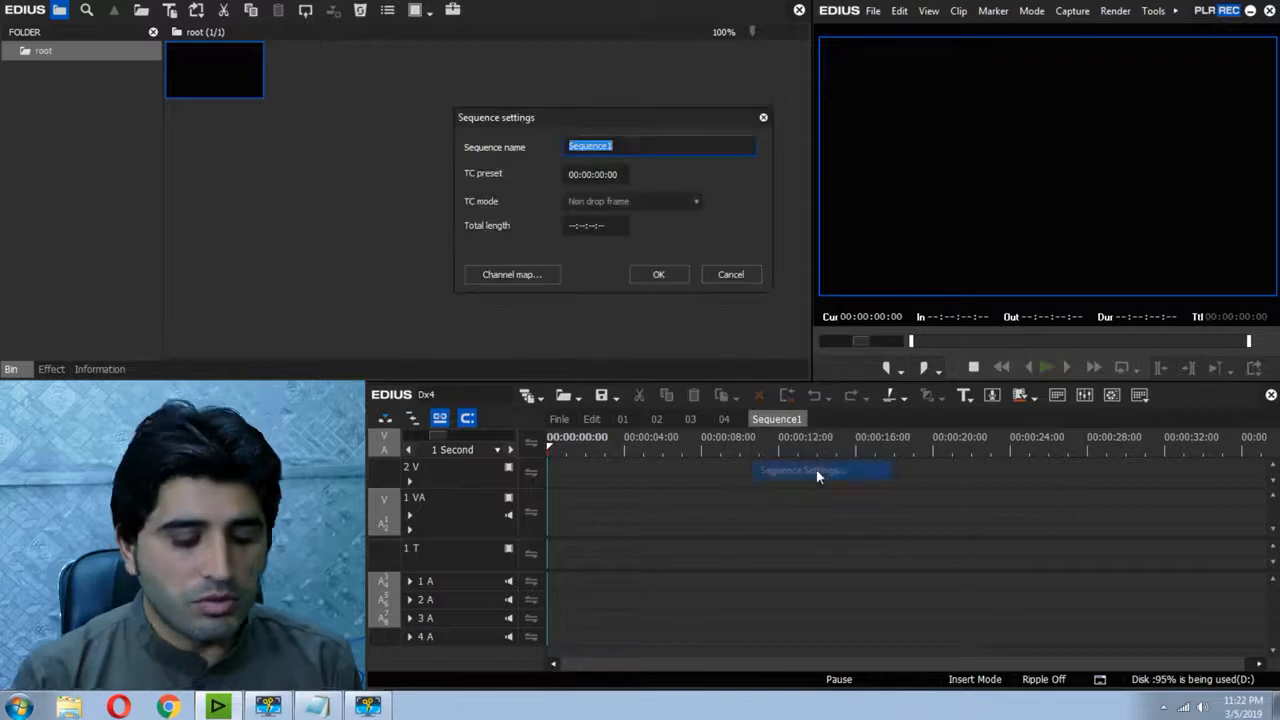
key(BackSpace)
text(Finel)
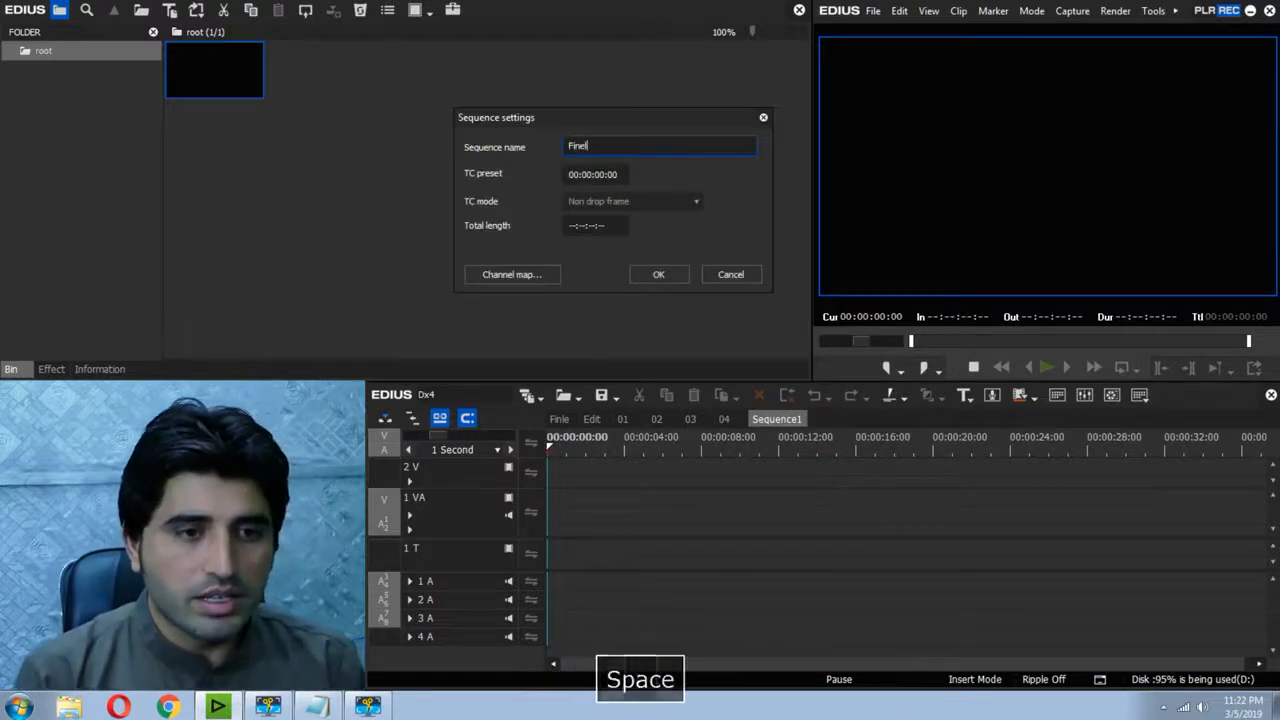
text( - 2)
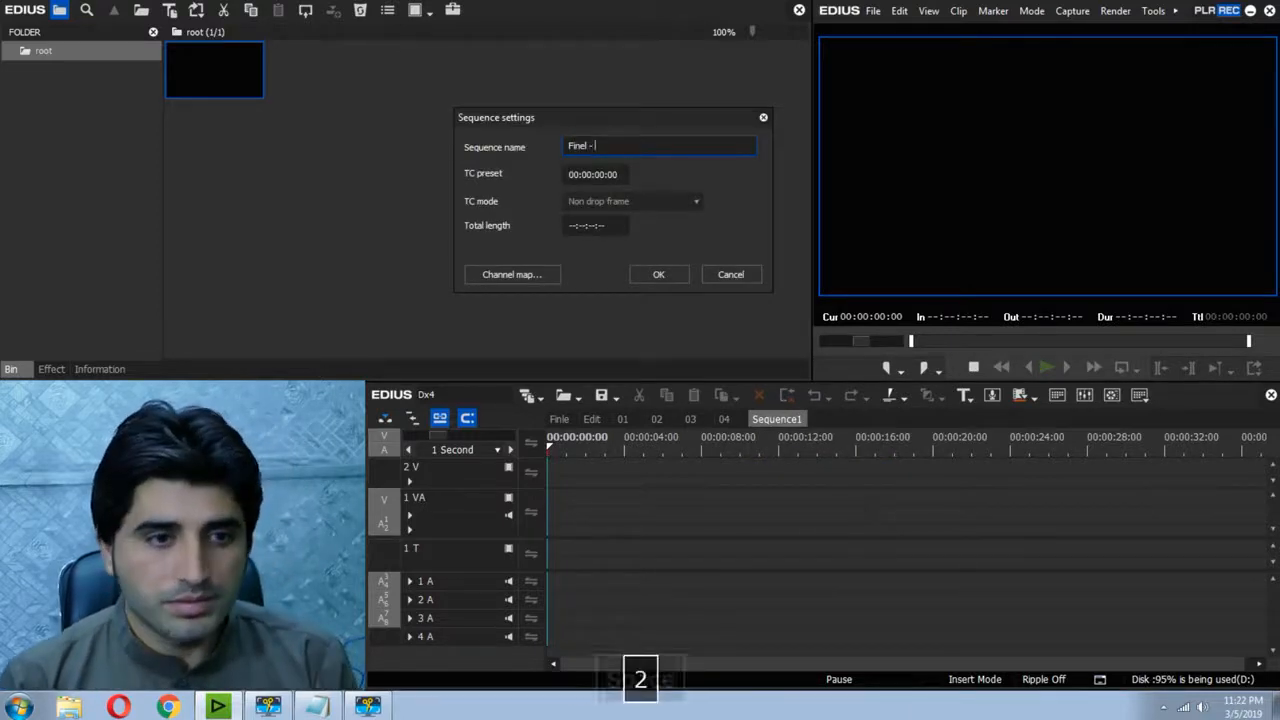
key(Return)
drag(645, 425, 592, 428)
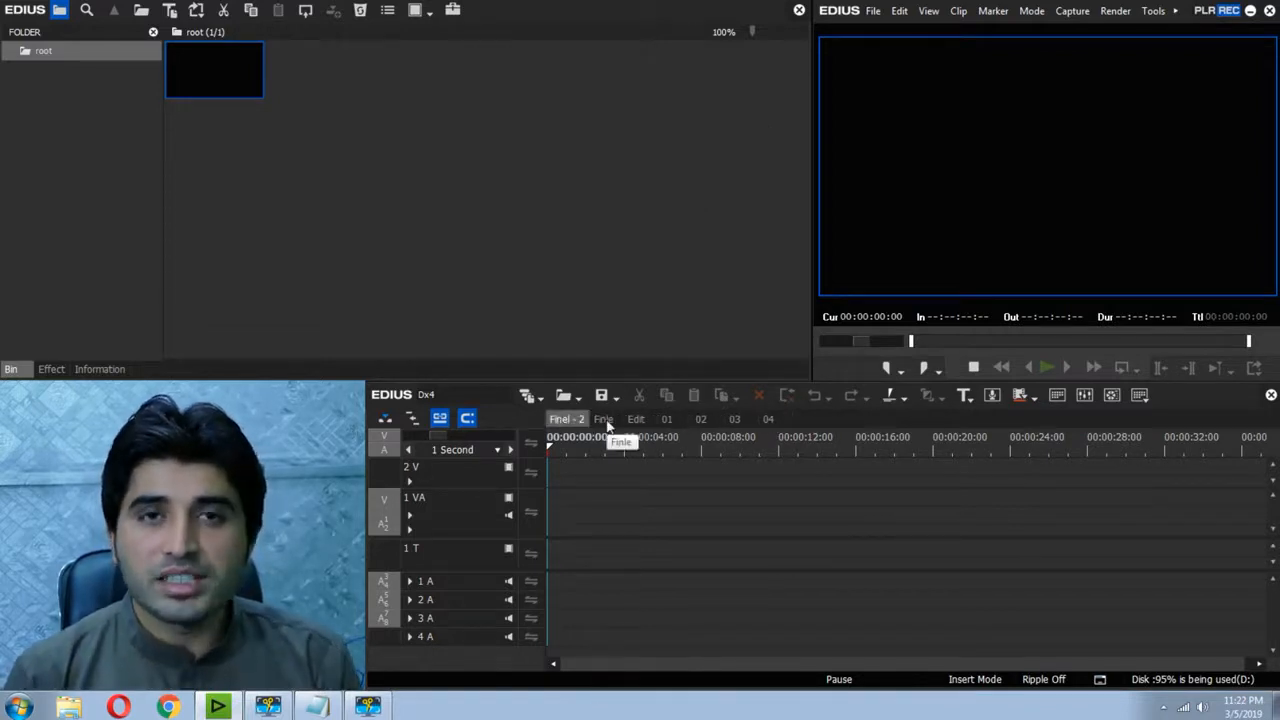
- Close the Finle and Edit sequences and confirm deleting both
right_click(607, 426)
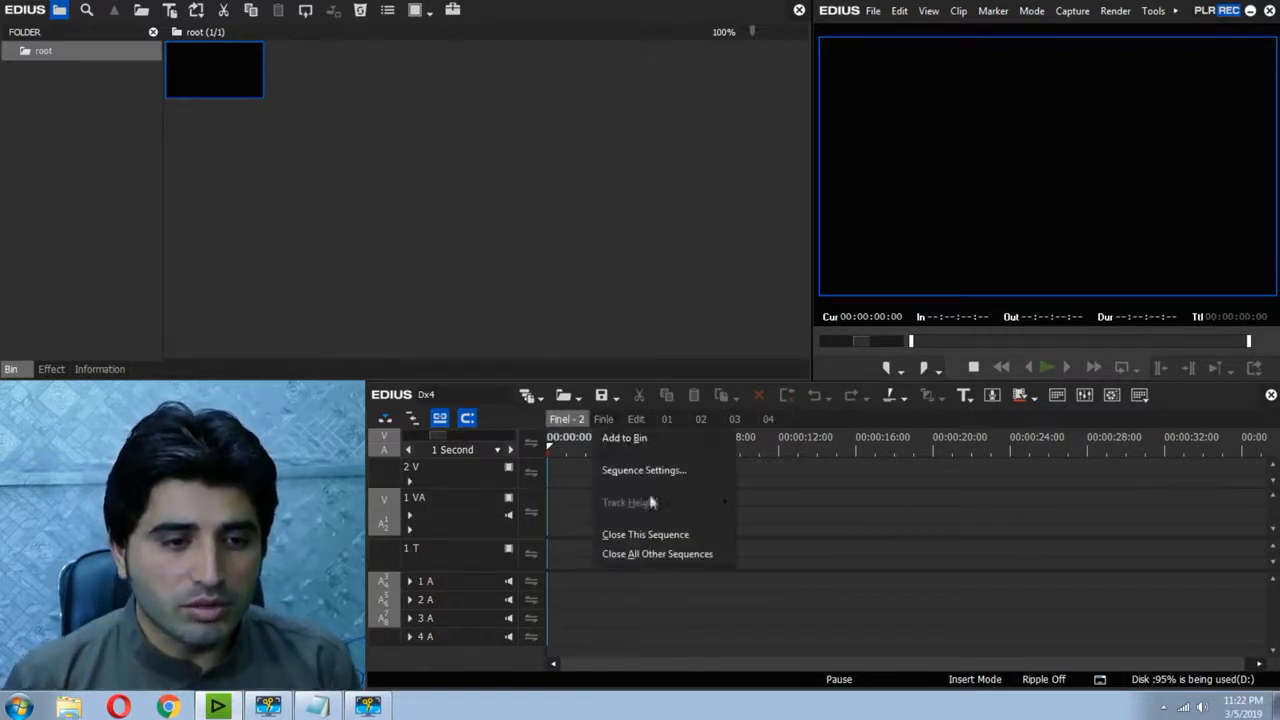
click(652, 534)
click(746, 562)
right_click(600, 423)
click(657, 532)
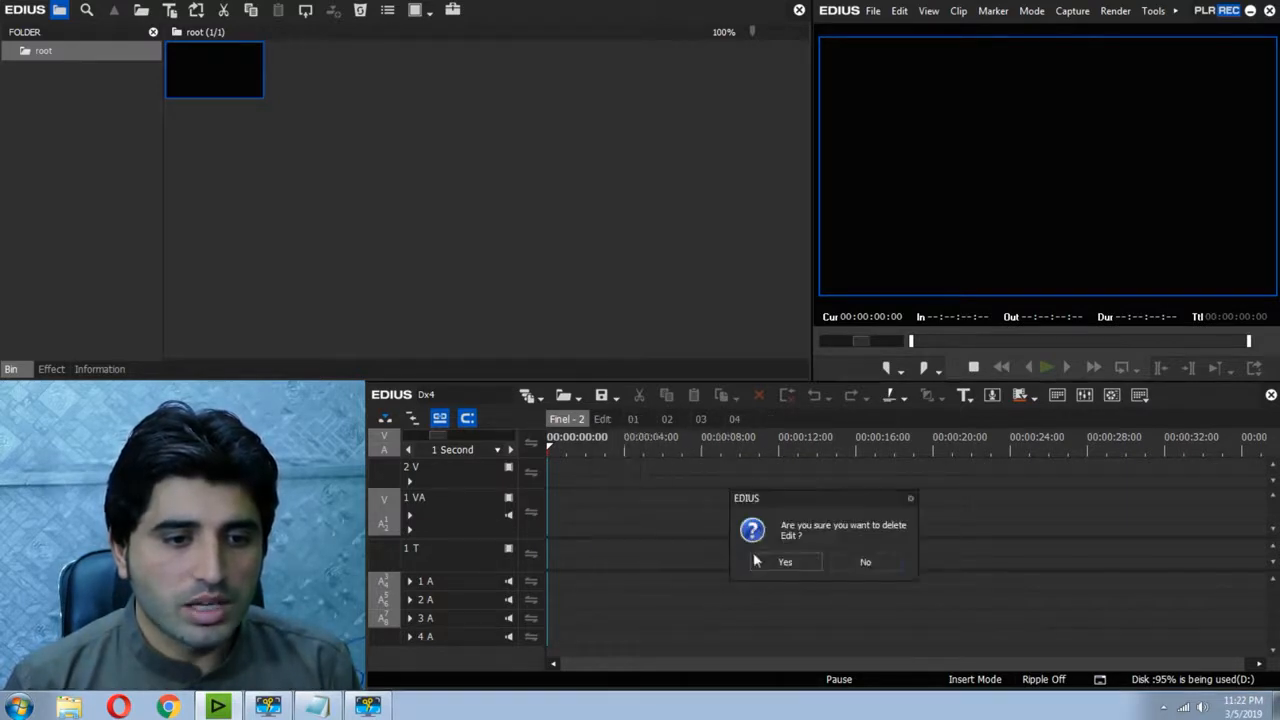
click(752, 558)
- Go through sequences 01 to 04 to check their photos, and return to Finel - 2
click(603, 419)
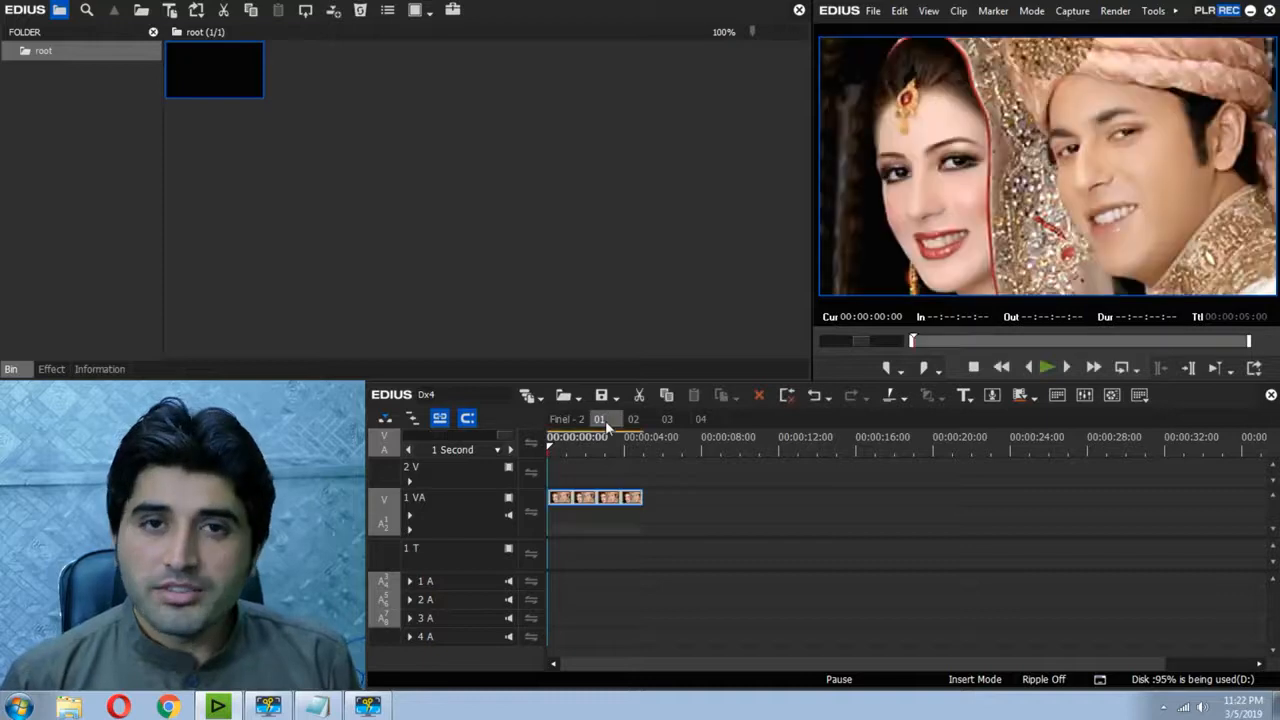
click(634, 419)
click(668, 419)
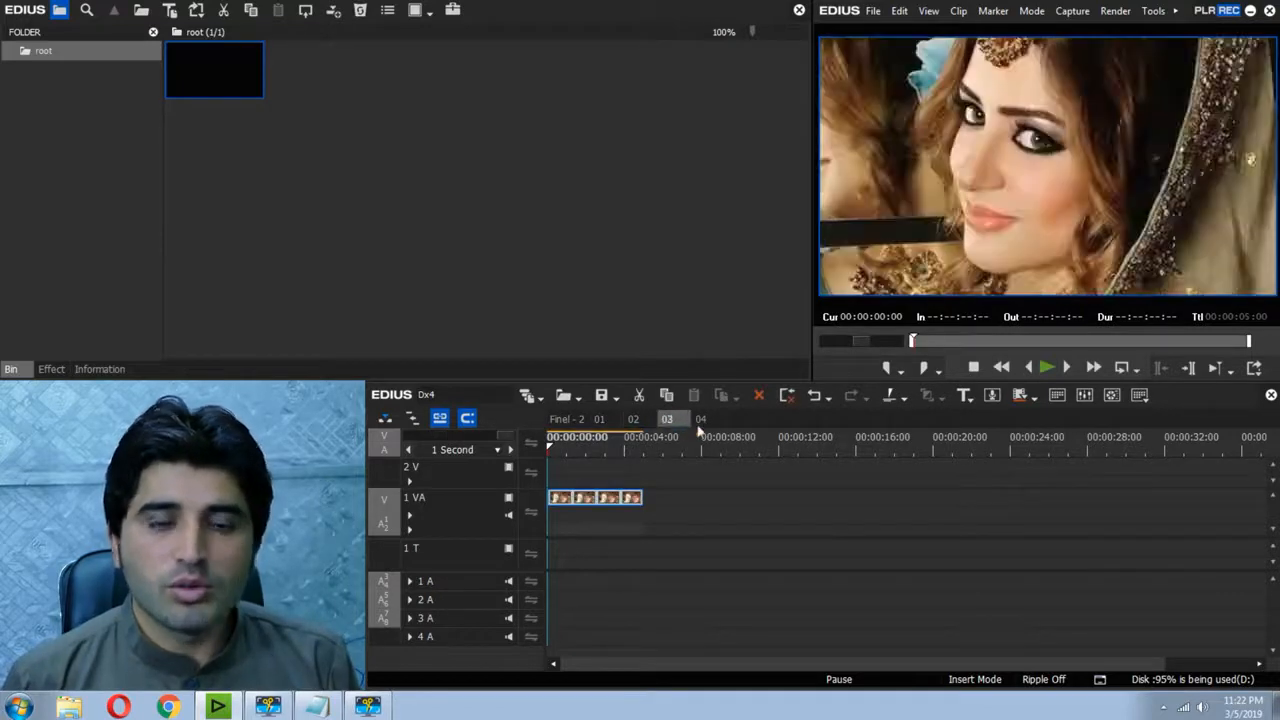
click(701, 419)
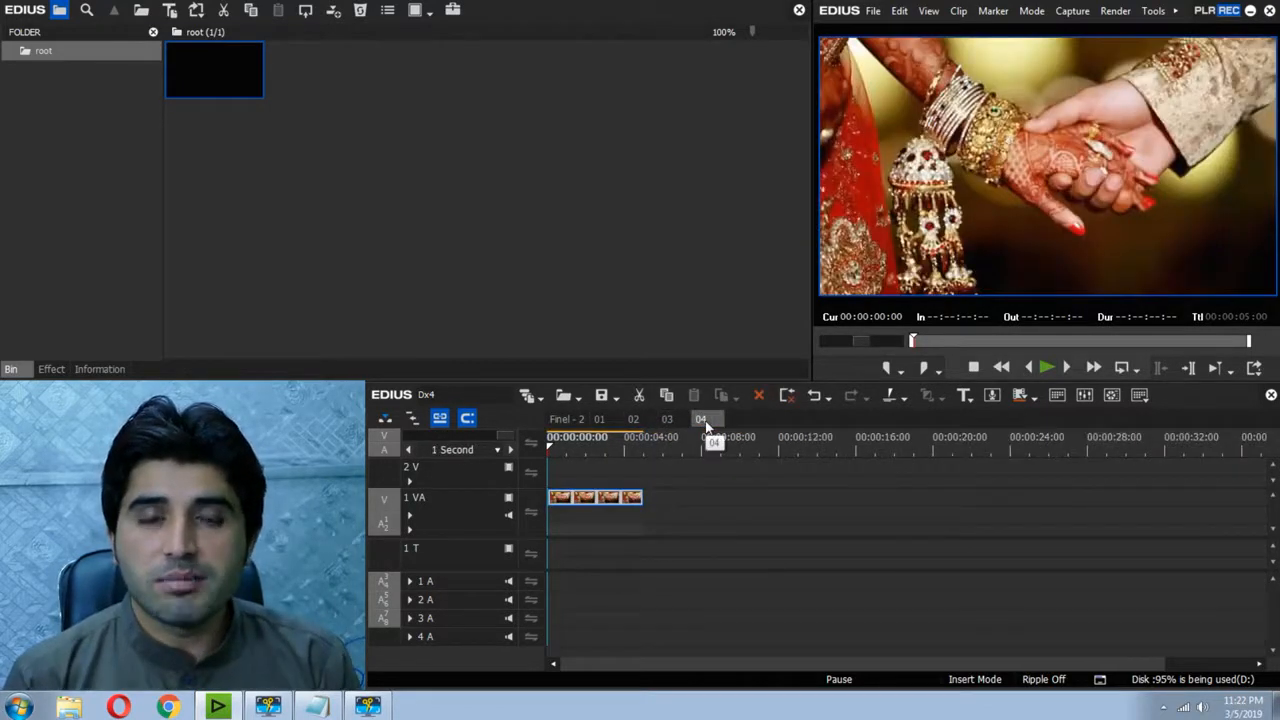
click(568, 419)
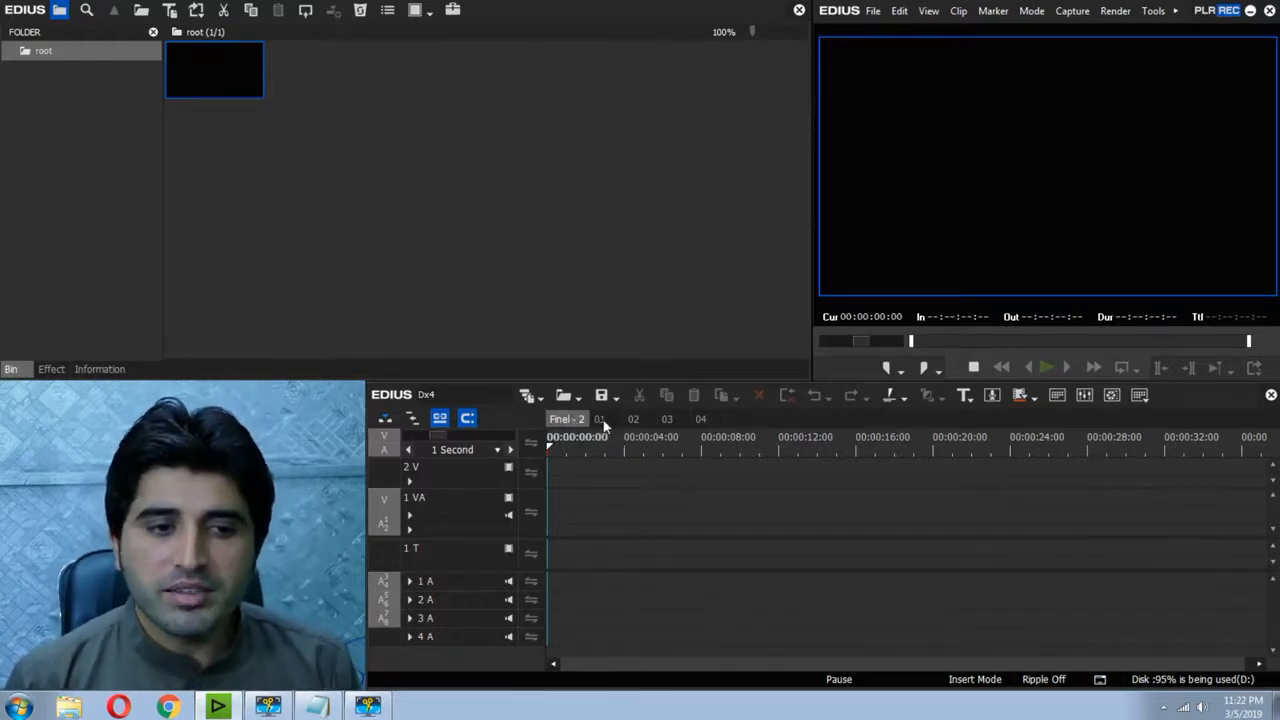
- Add sequence 01 to the bin and place it at the start of track 1 VA in Finel - 2
click(601, 420)
right_click(610, 422)
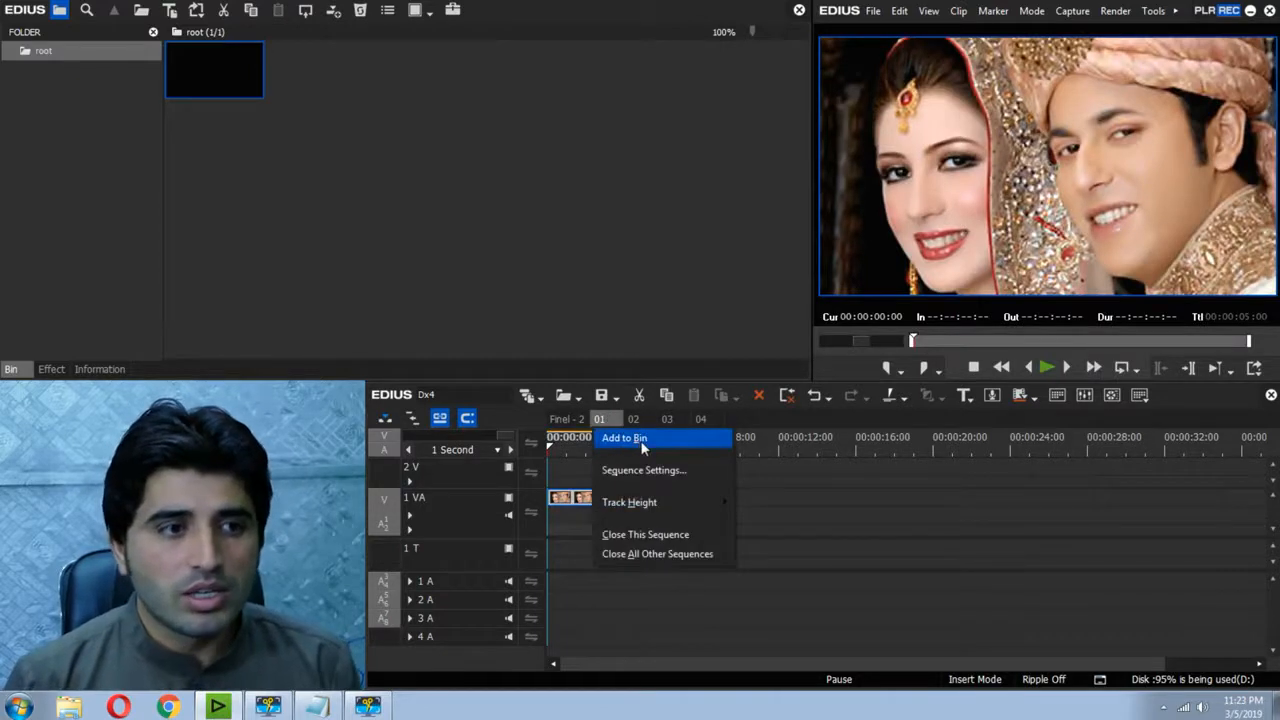
click(643, 448)
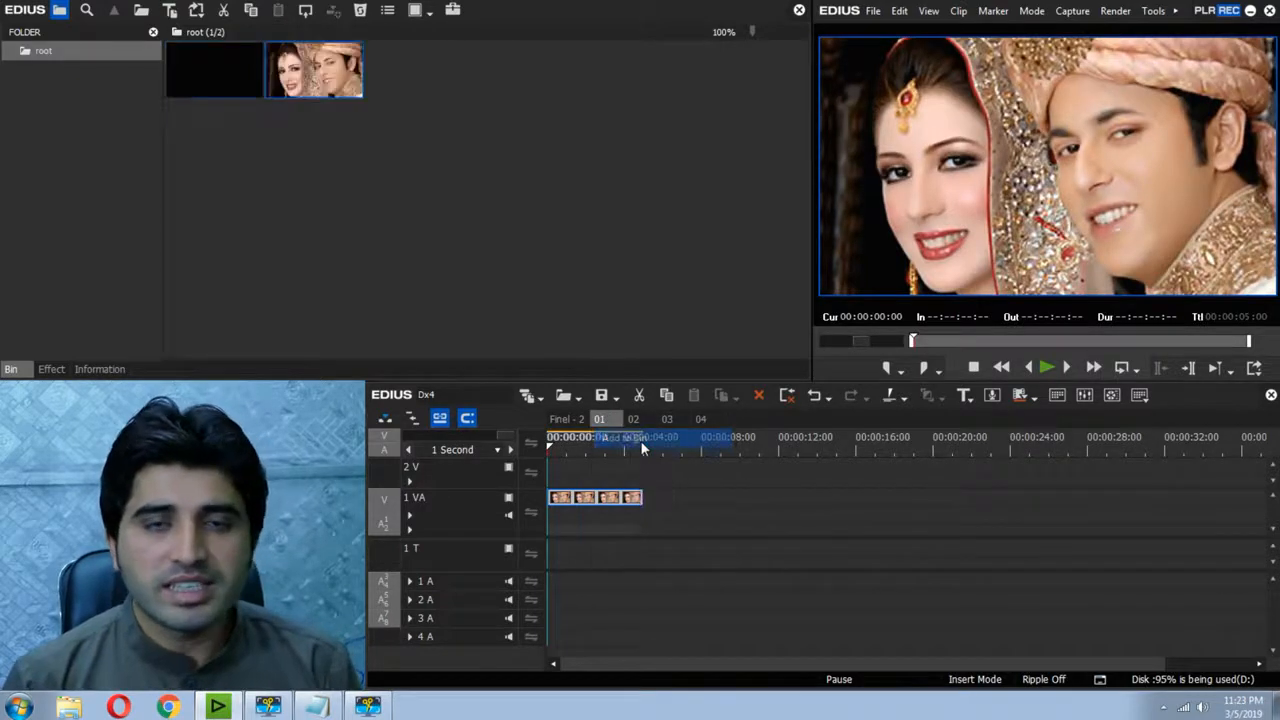
click(563, 420)
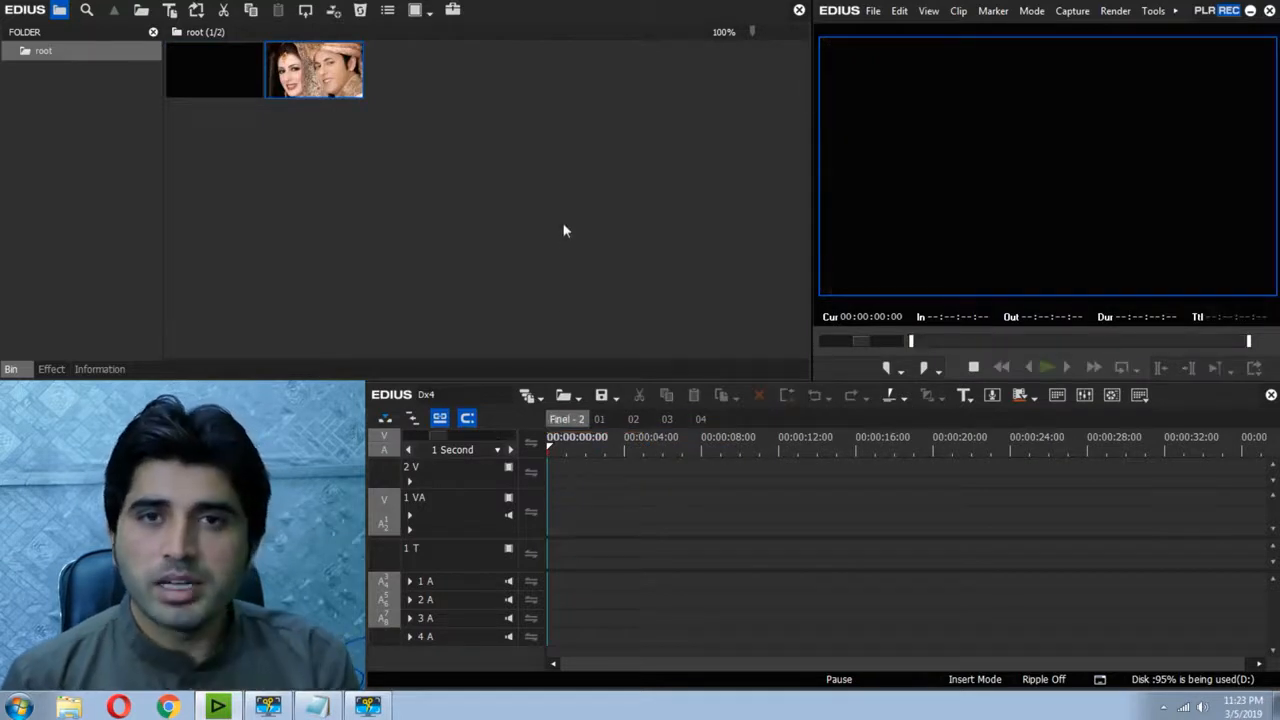
drag(345, 88, 558, 503)
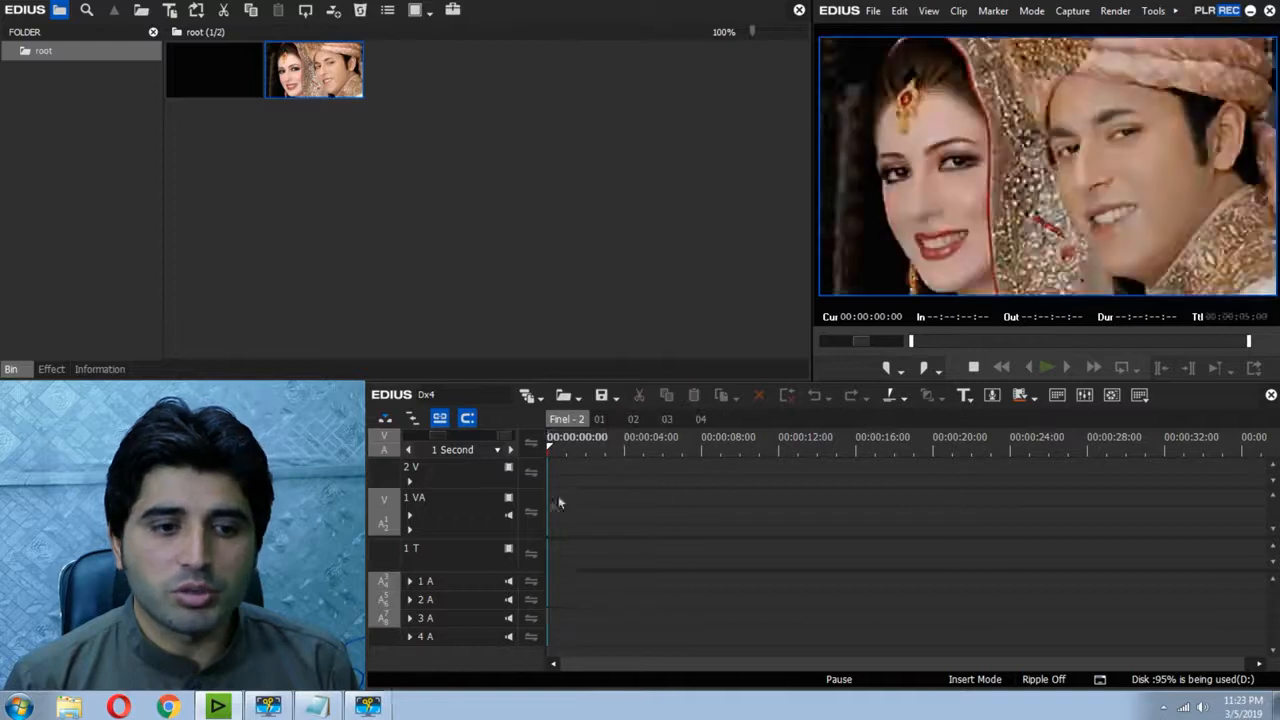
click(781, 525)
scroll(803, 522, up, 1)
drag(590, 458, 676, 459)
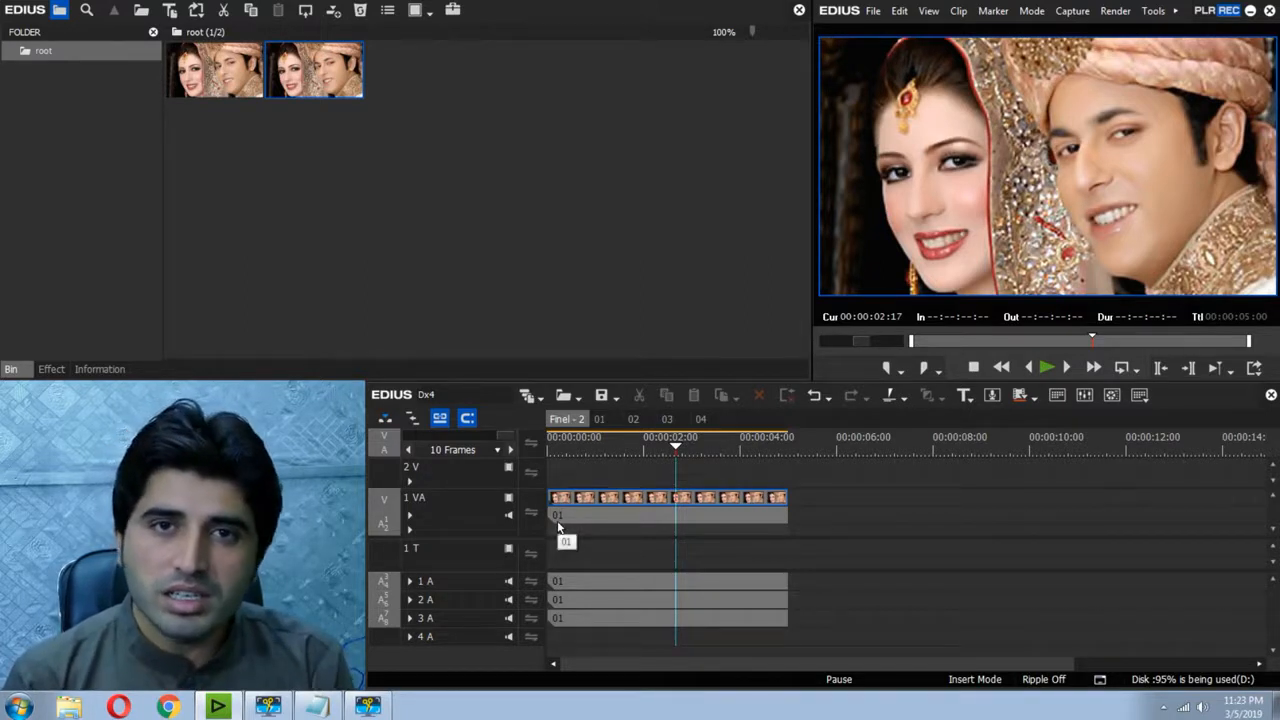
- Add sequences 02, 03 and 04 to the bin
right_click(640, 428)
click(657, 438)
right_click(667, 421)
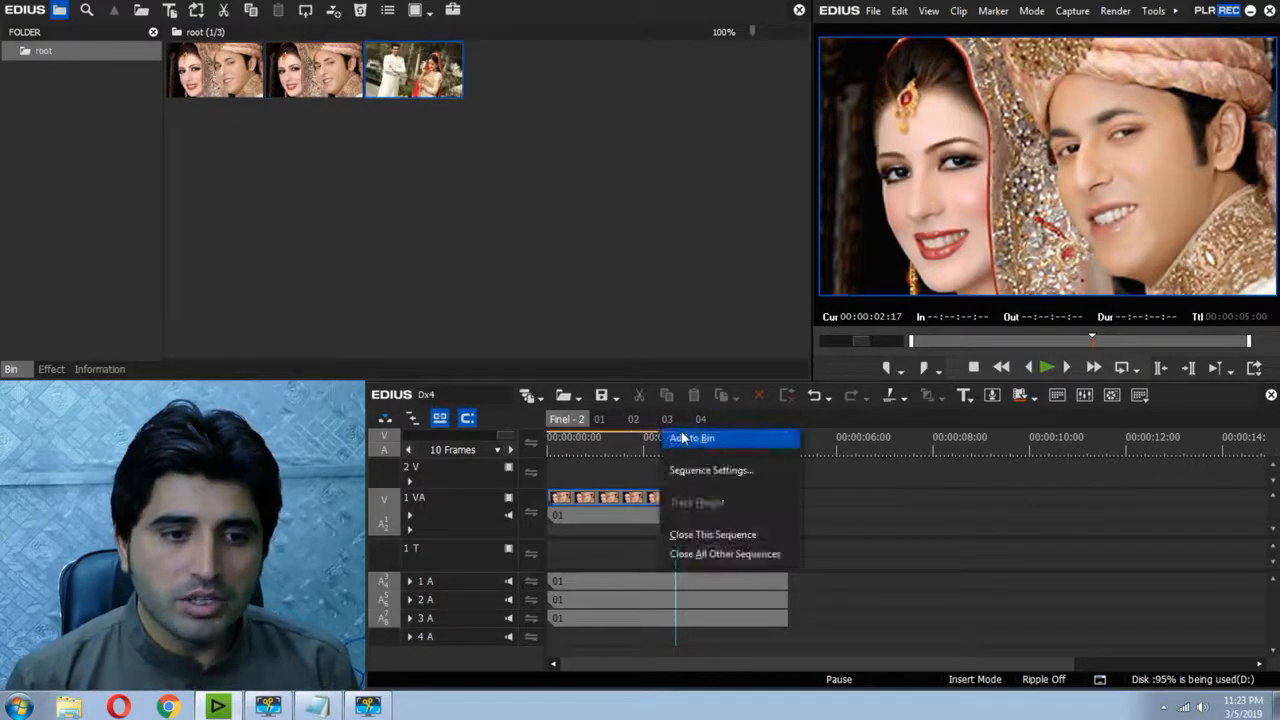
click(686, 434)
right_click(700, 421)
click(718, 434)
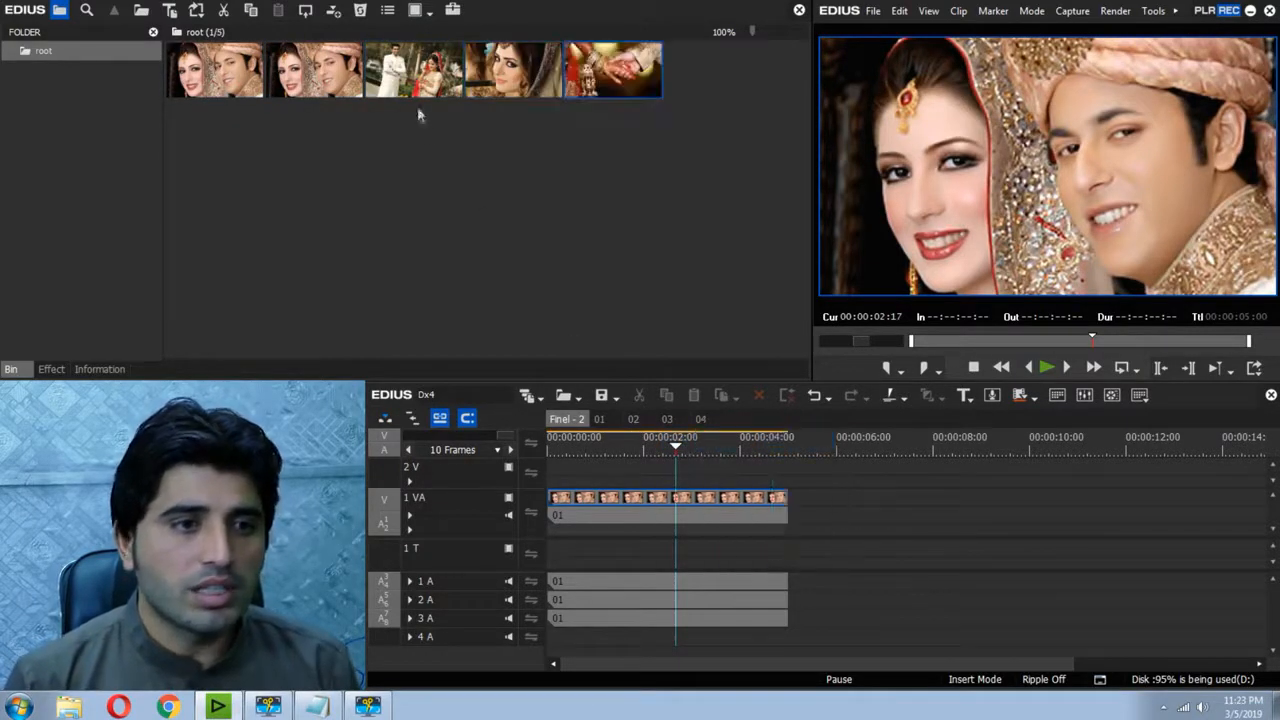
- Place sequence clips 02, 03 and 04 directly after 01 on track 1 VA and close all sequences except Finel - 2
shift+click(437, 89)
drag(437, 89, 987, 522)
key(BackSpace)
click(454, 450)
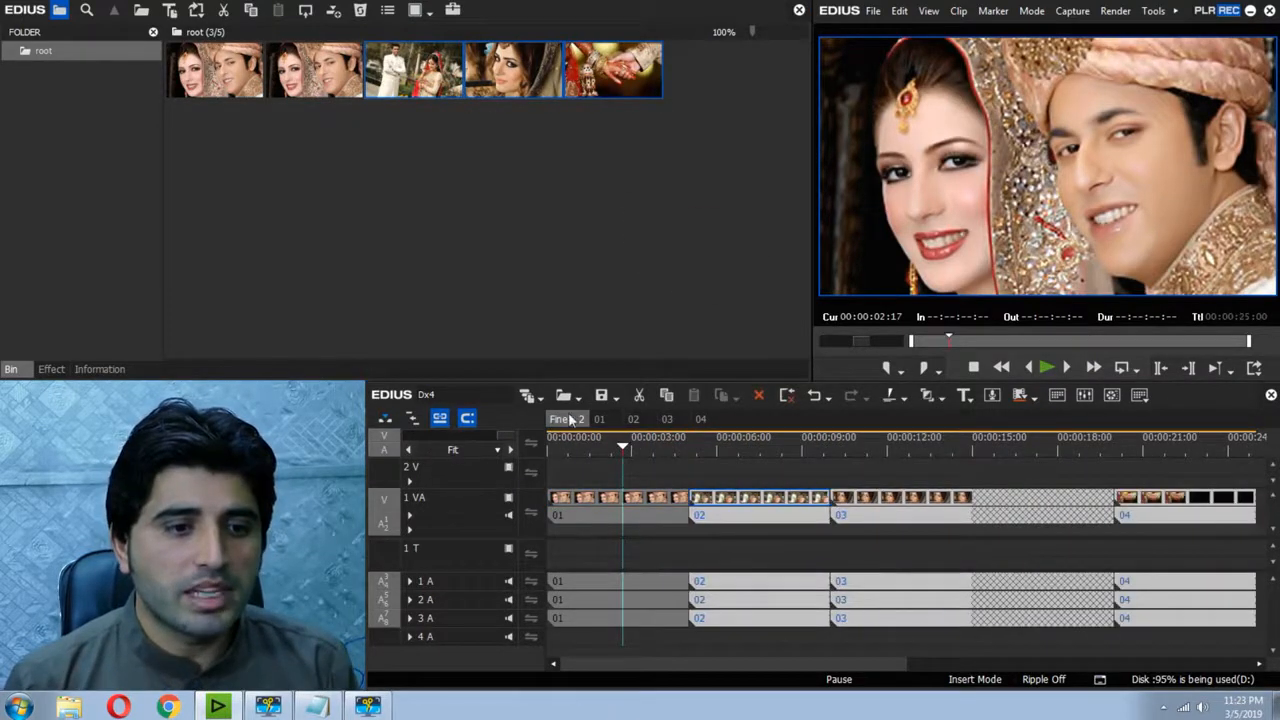
right_click(566, 420)
click(671, 556)
- Cut clip 03 at 00:00:15:00, delete its empty hatched part and close the gap before clip 04
drag(709, 457, 912, 460)
scroll(1024, 478, down, 1)
scroll(778, 502, up, 1)
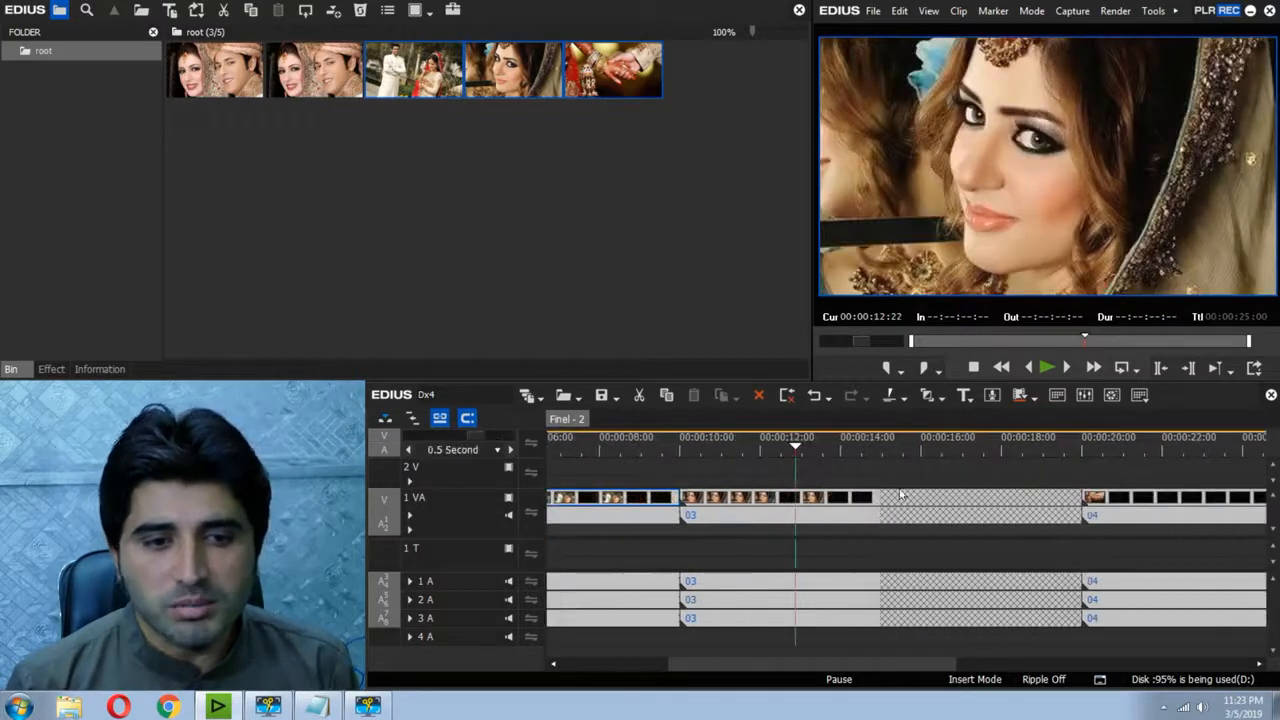
drag(805, 460, 881, 466)
scroll(1014, 512, up, 3)
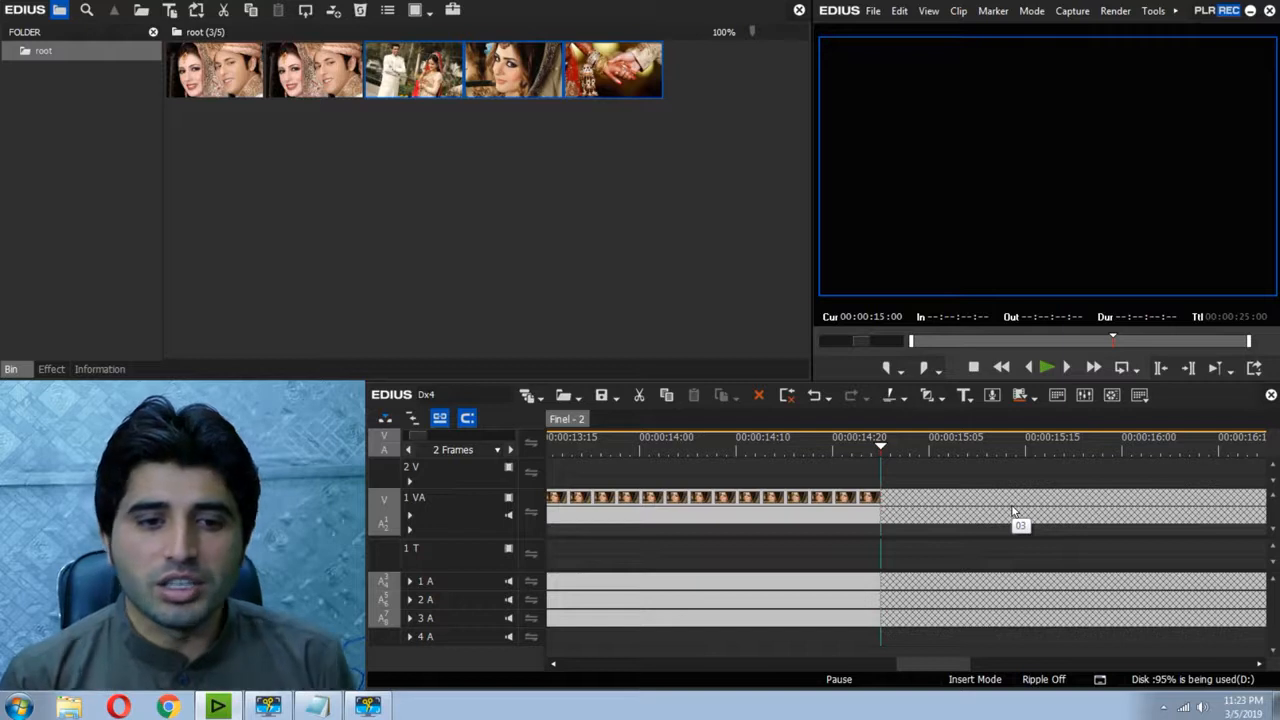
scroll(1014, 512, down, 3)
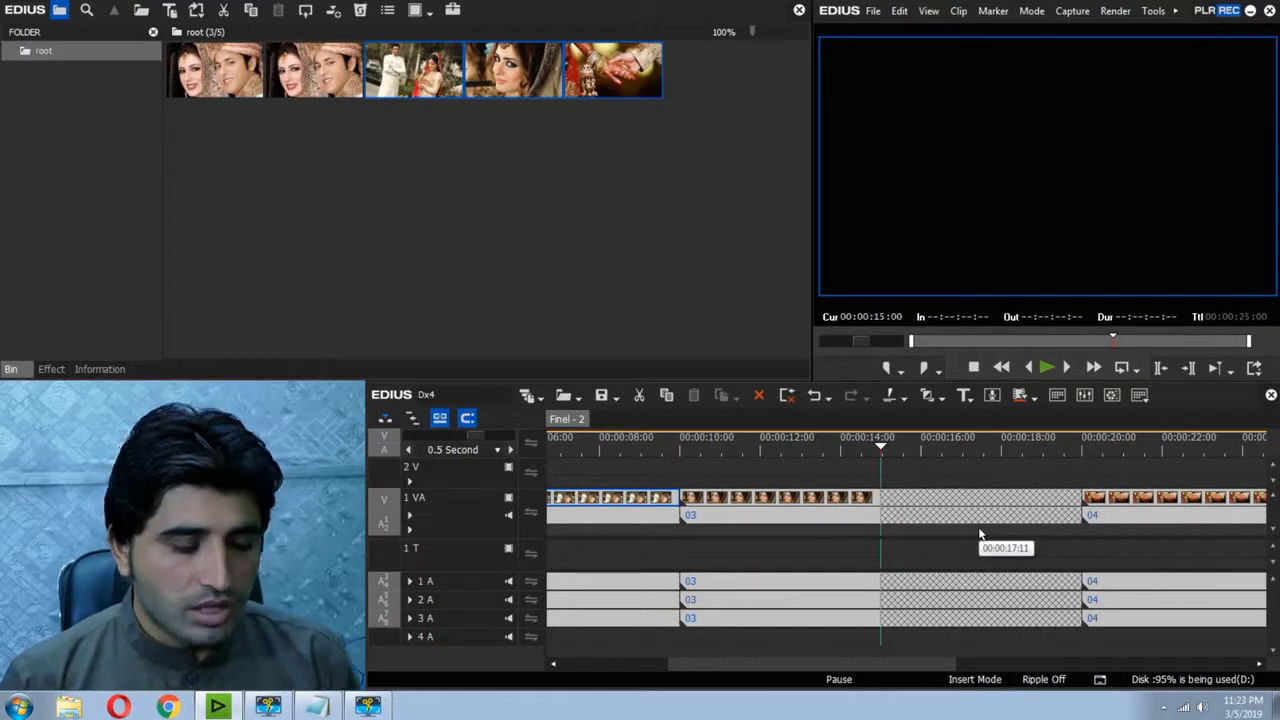
key(c)
click(982, 518)
key(Delete)
key(BackSpace)
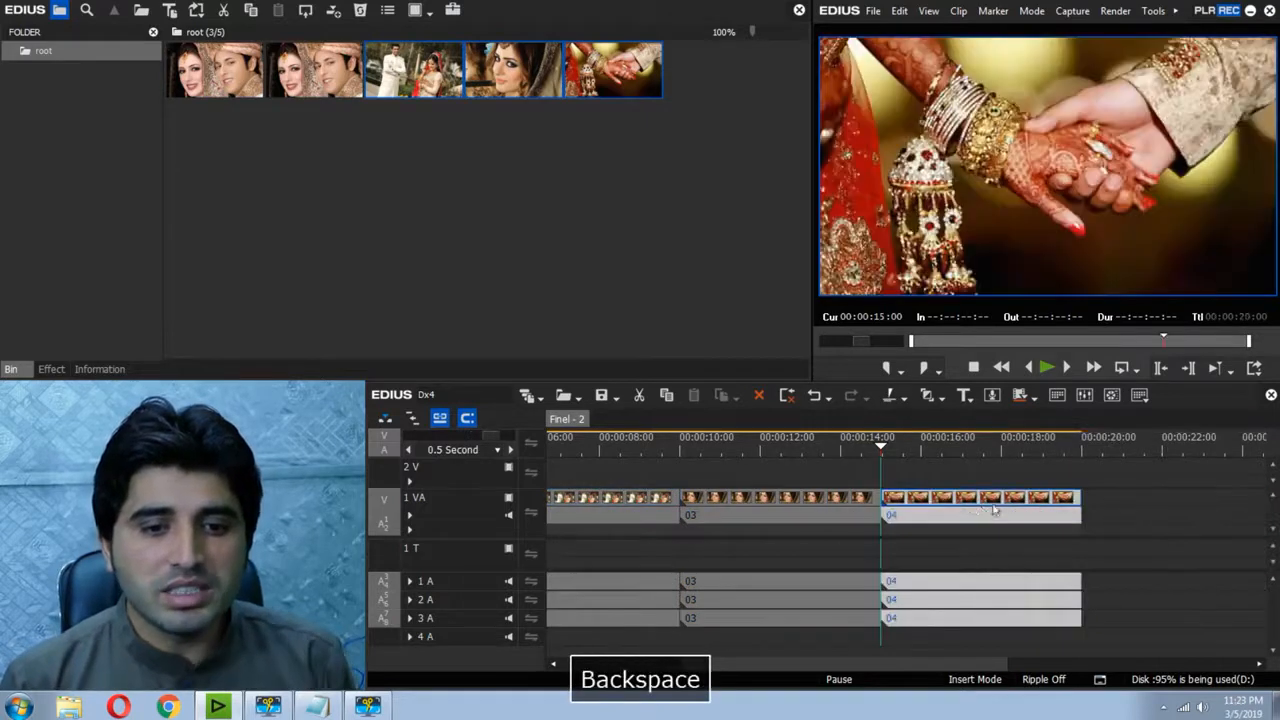
- Scrub through the Finel - 2 timeline to review the four nested clips
scroll(1160, 512, down, 1)
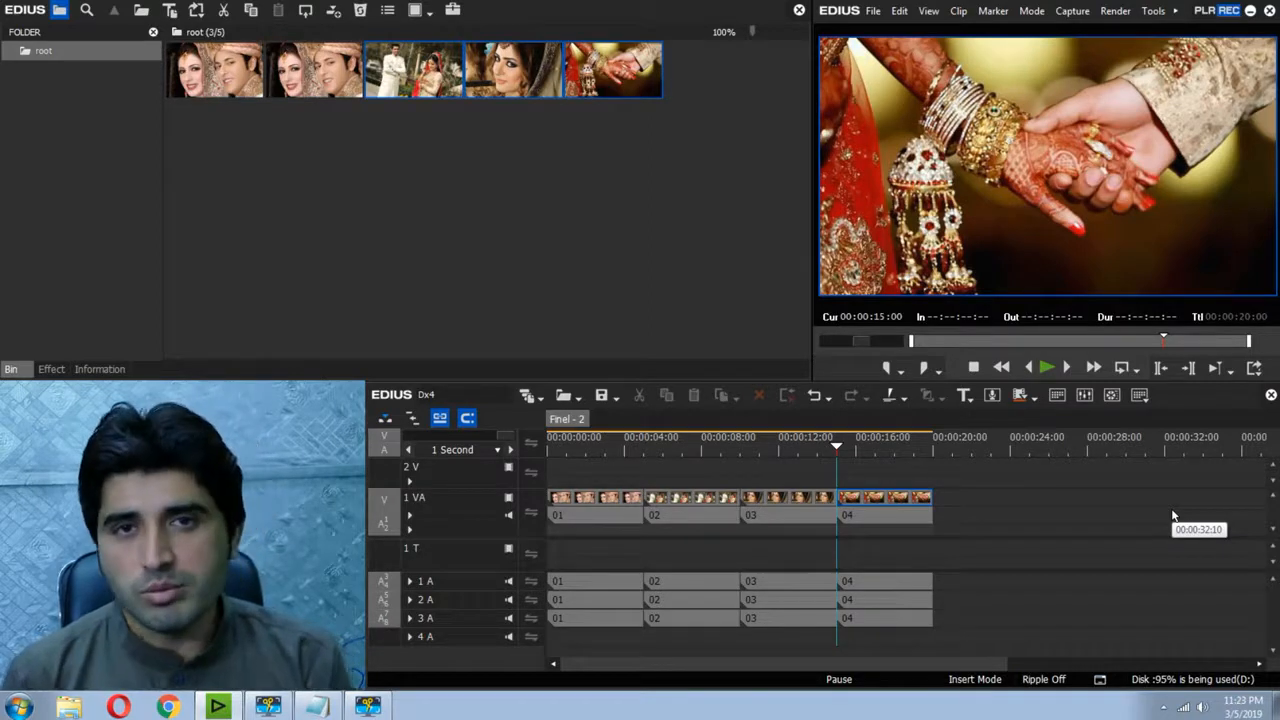
key(Home)
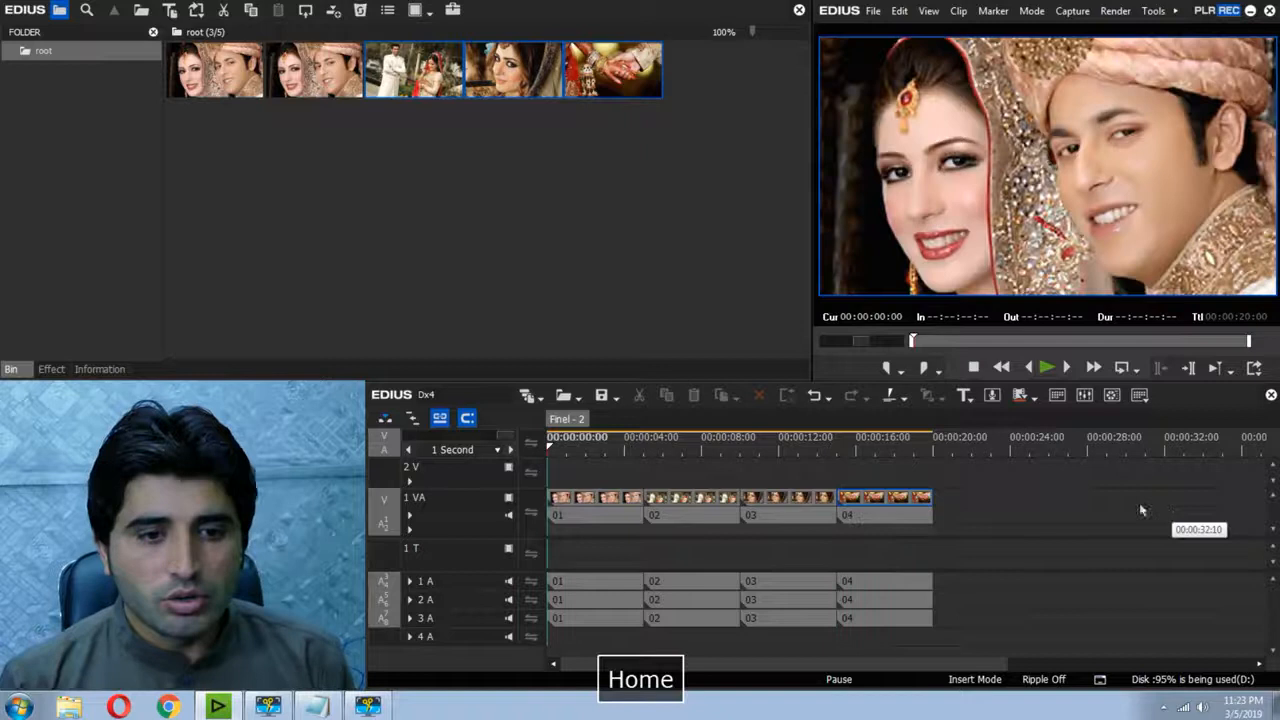
drag(809, 453, 585, 460)
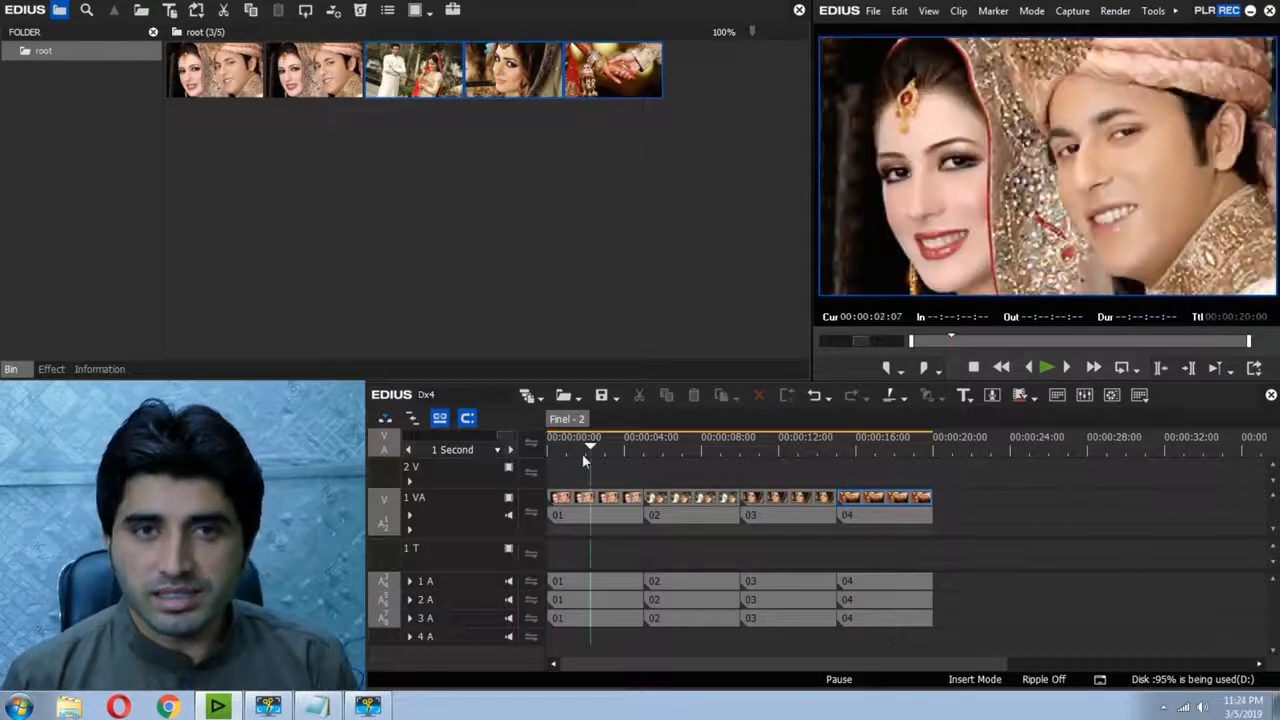
- Open nested sequence 01 from the timeline and apply the 2D Border Wipe transition to the photo's mixer area over its full 5 seconds
double_click(607, 505)
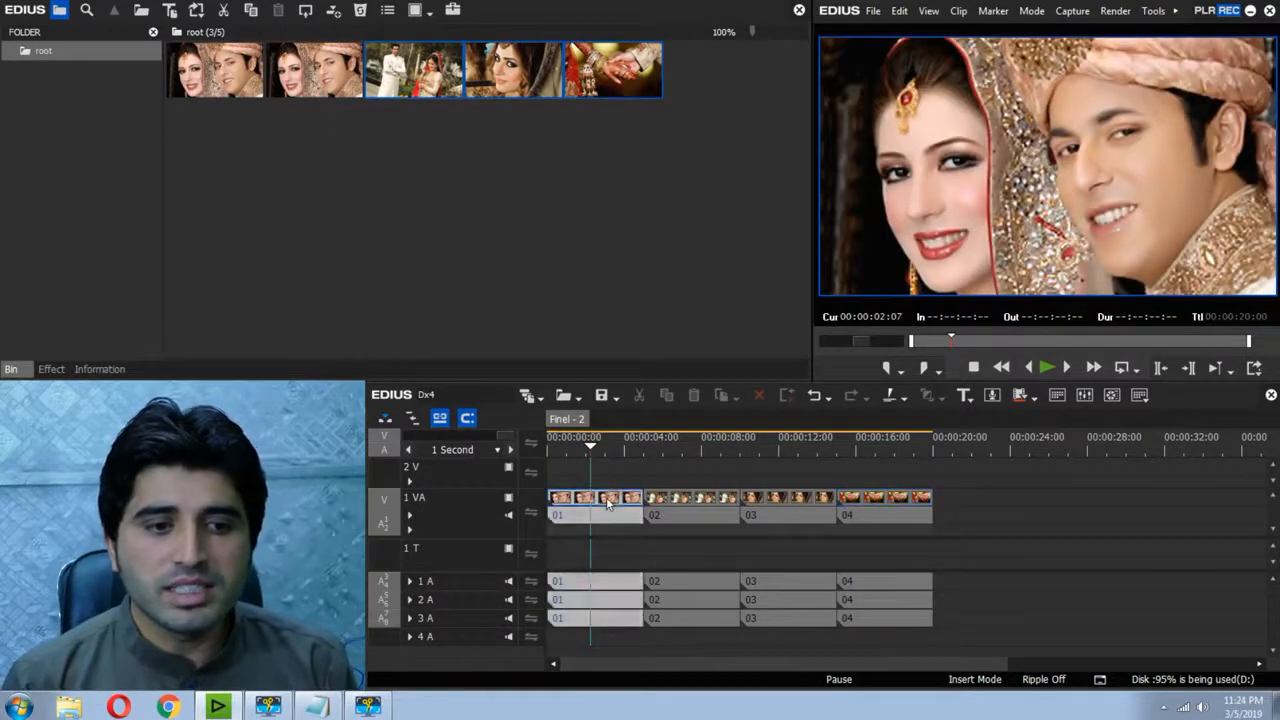
click(589, 452)
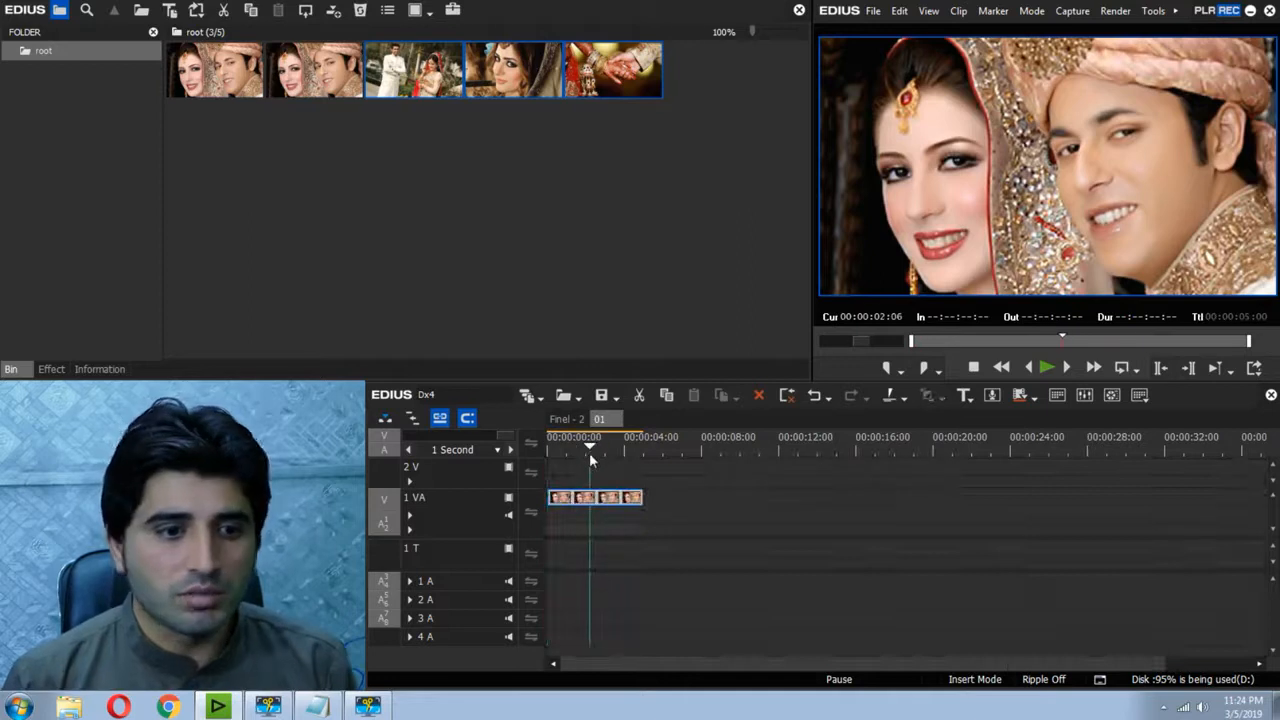
click(586, 531)
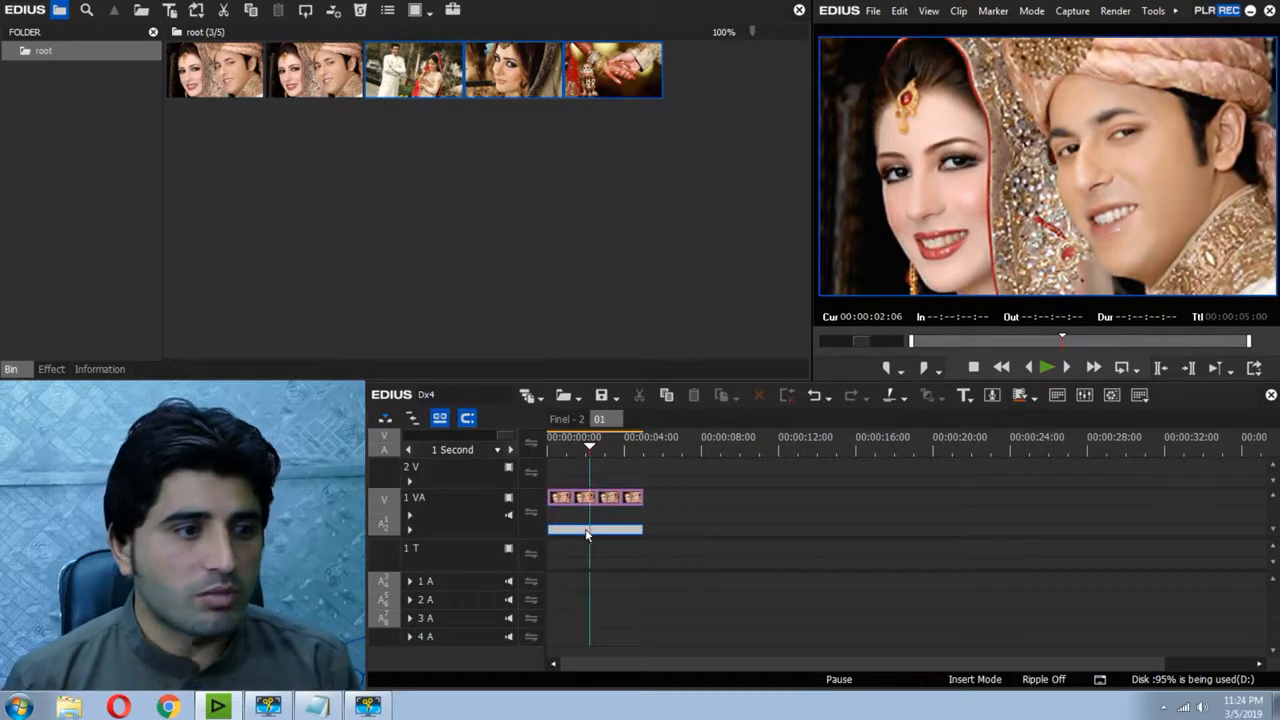
click(51, 369)
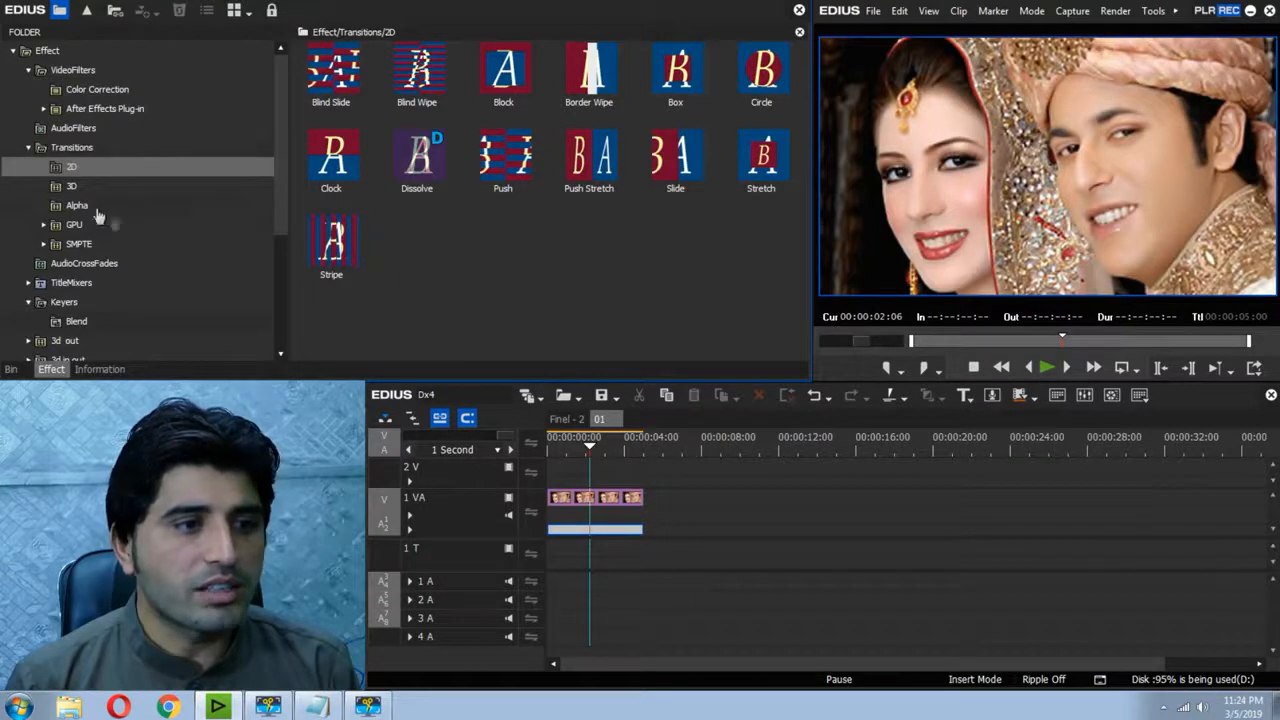
mouse_move(590, 66)
mouse_down()
mouse_move(600, 120)
mouse_move(575, 533)
mouse_up()
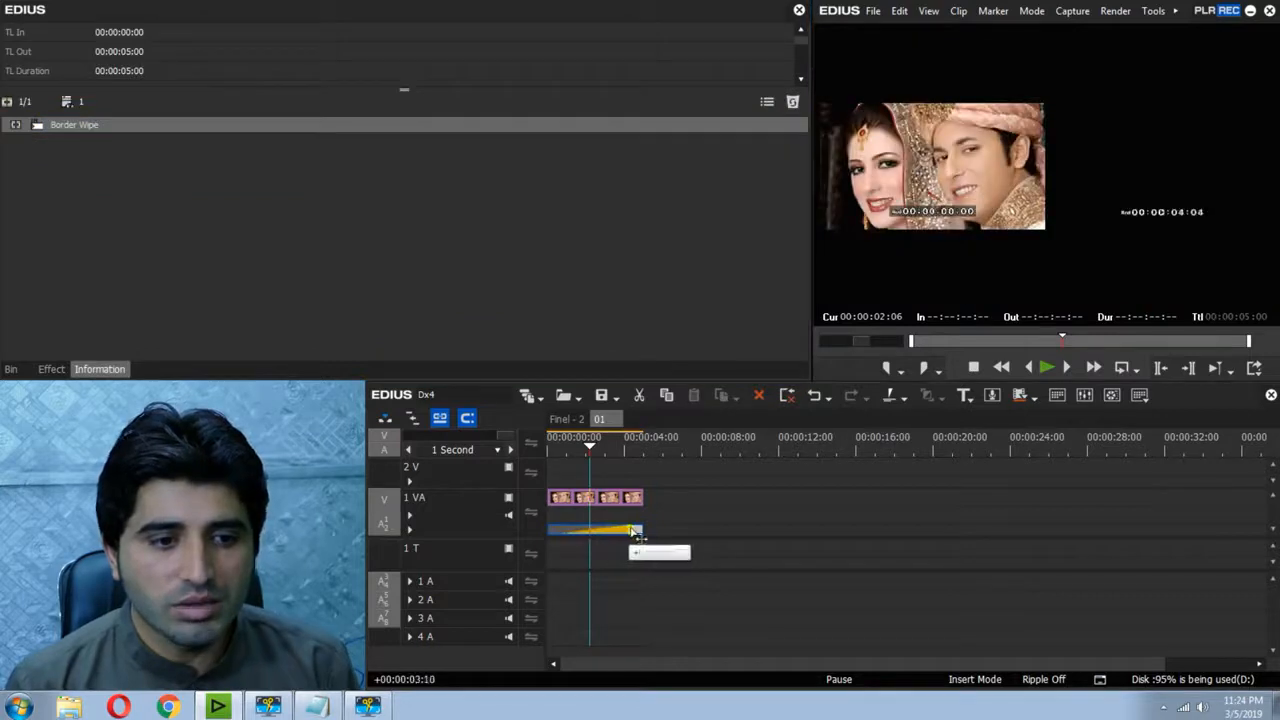
- Play sequence 01 and the nested clip 01 in Finel - 2 to check the Border Wipe
key(Home)
key(space)
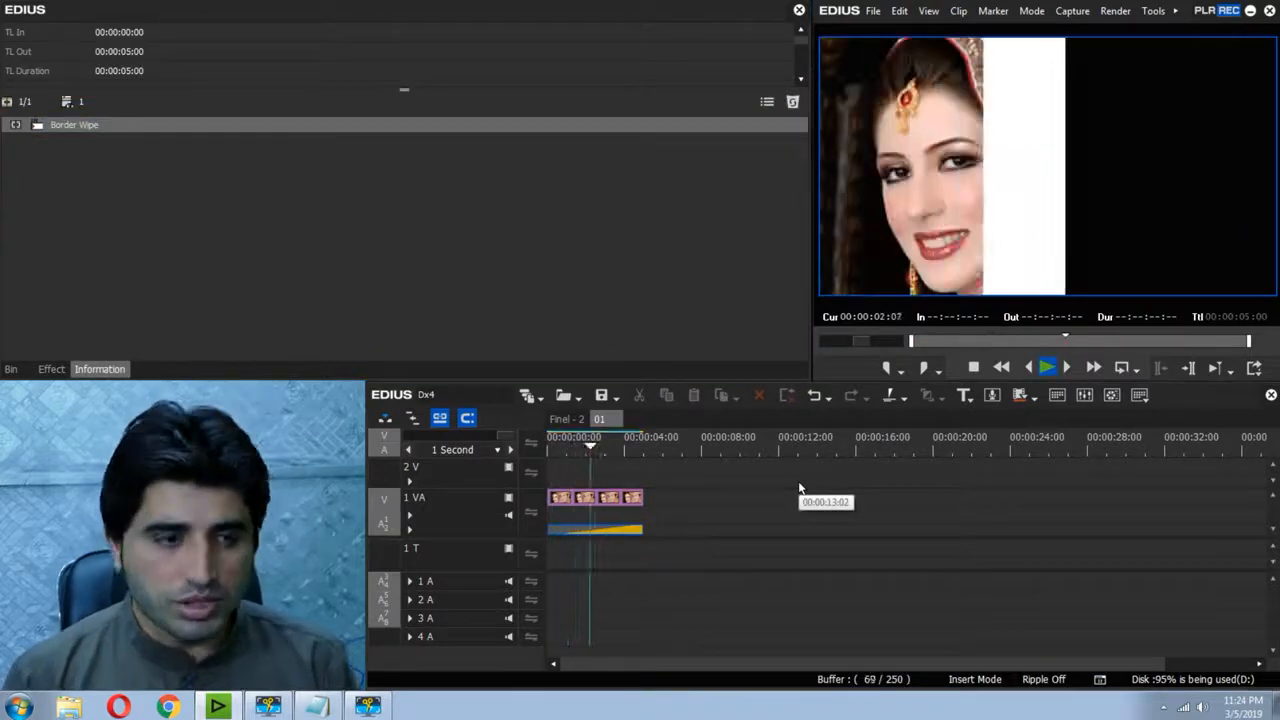
key(space)
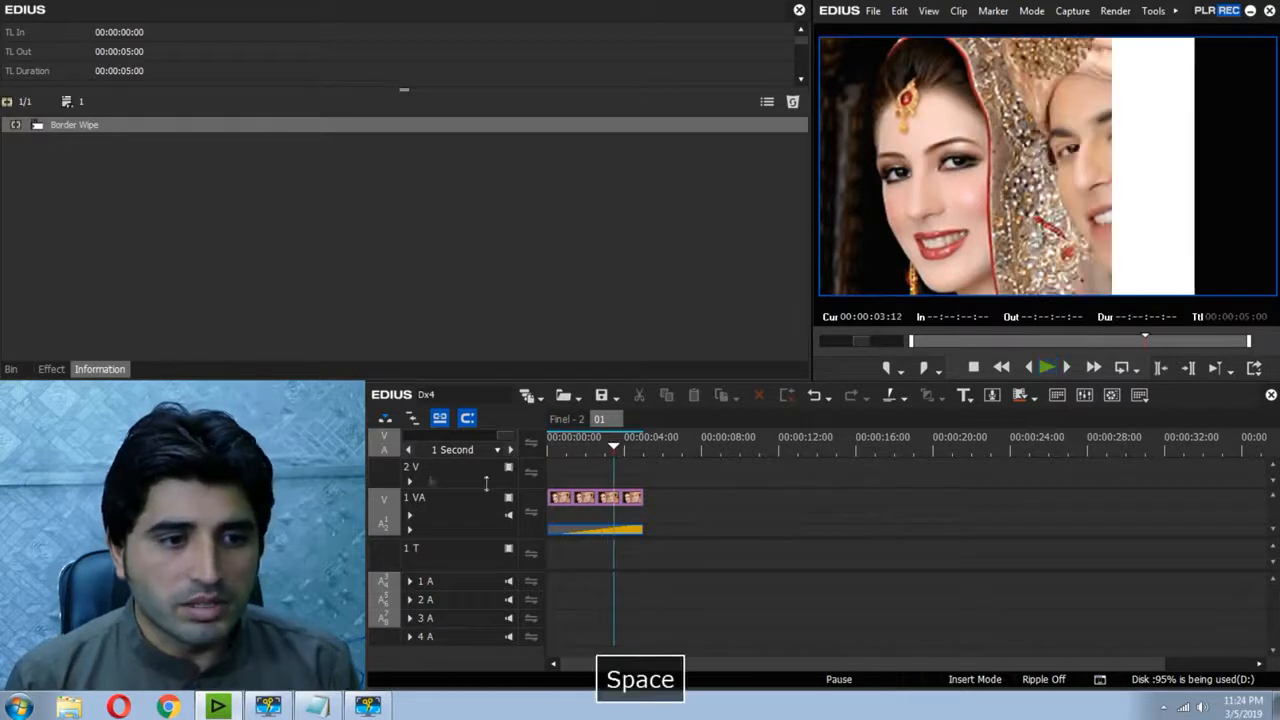
click(568, 420)
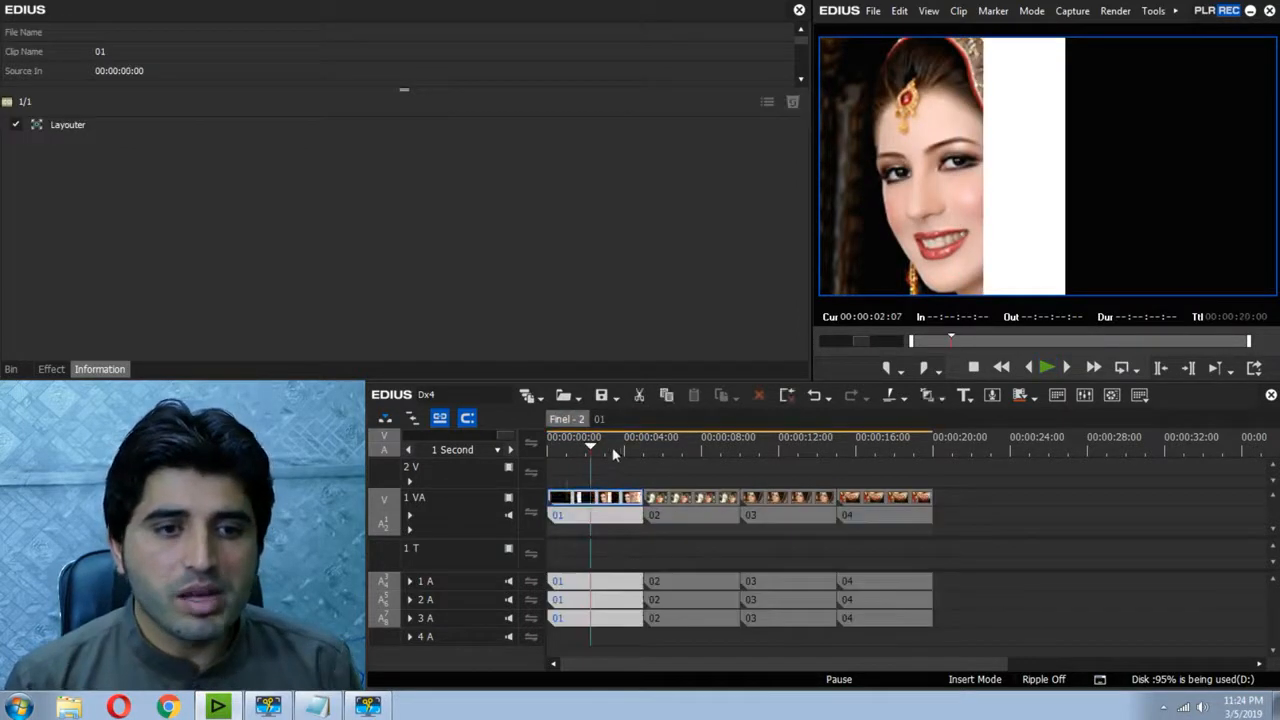
key(space)
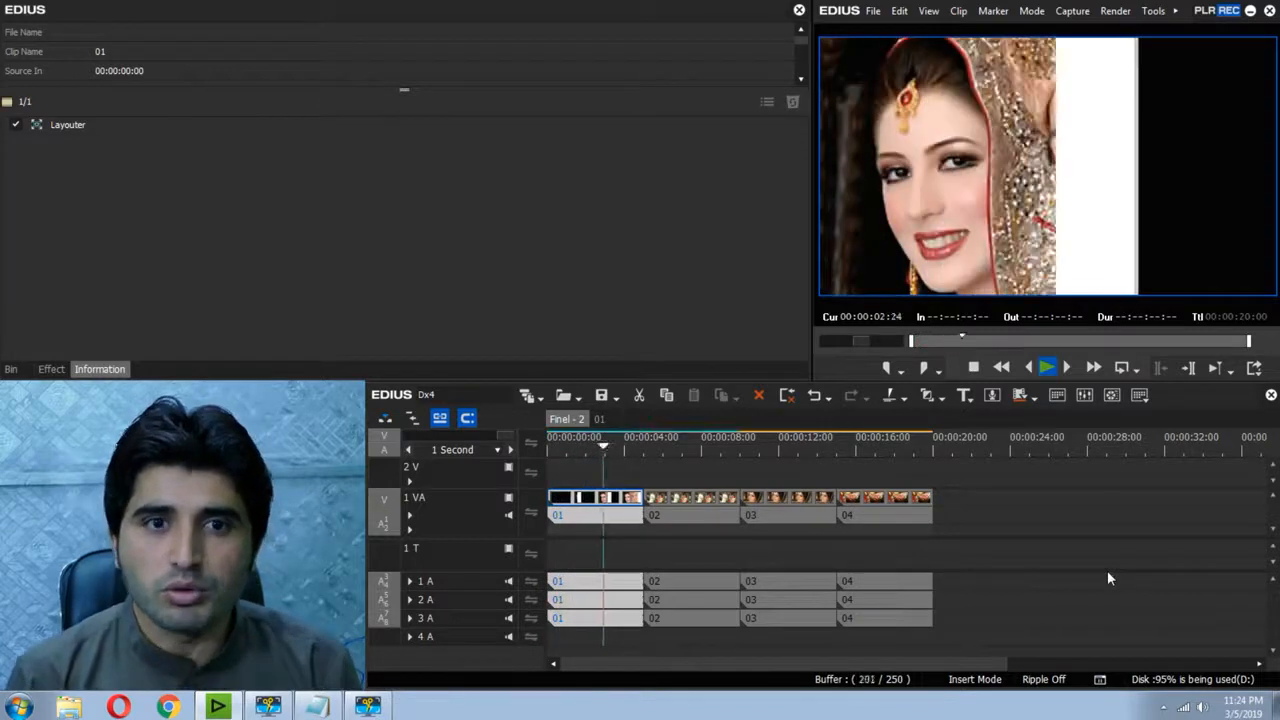
key(space)
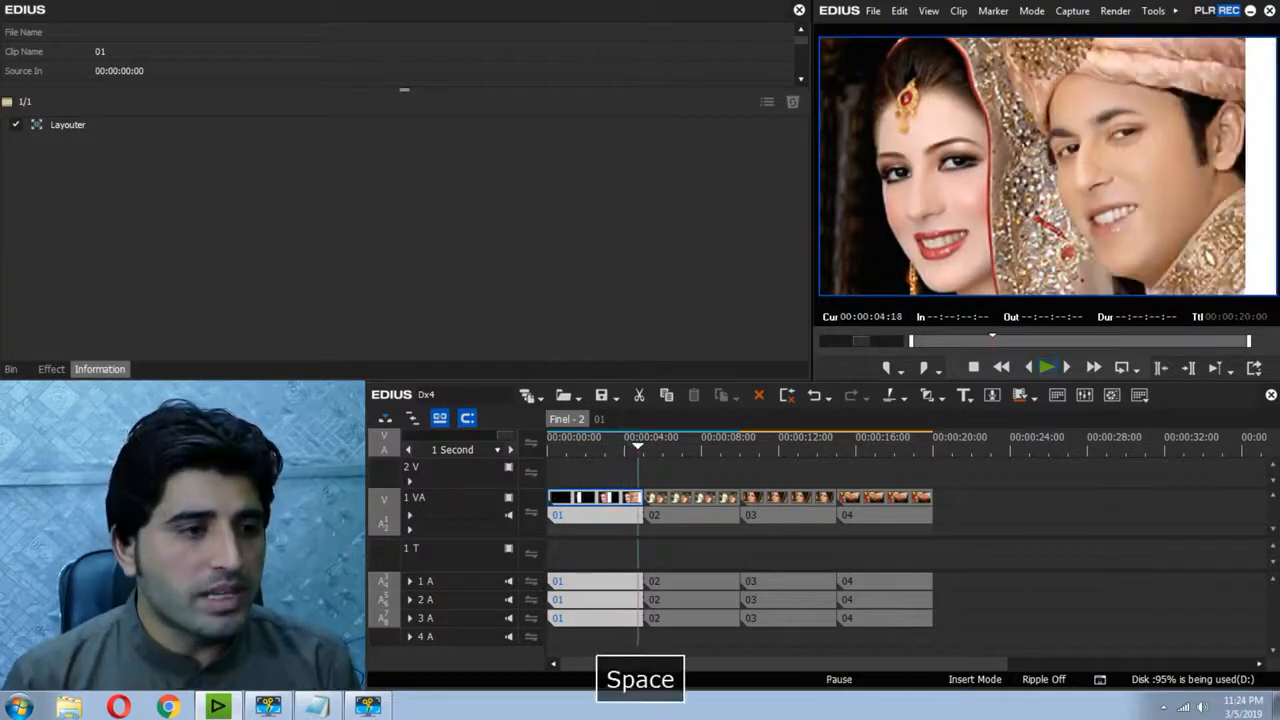
- Scrub sequence 01 and the matching part of Finel - 2 to compare the Border Wipe in both
click(52, 369)
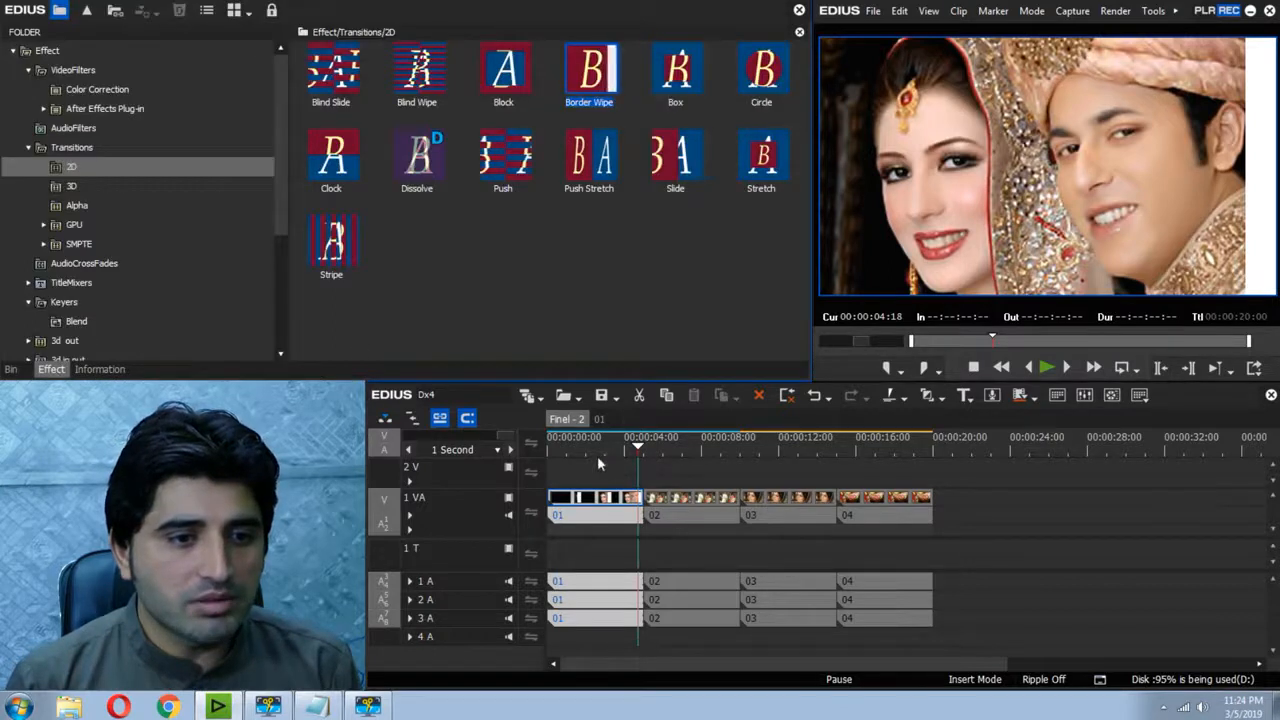
click(601, 420)
drag(635, 450, 594, 482)
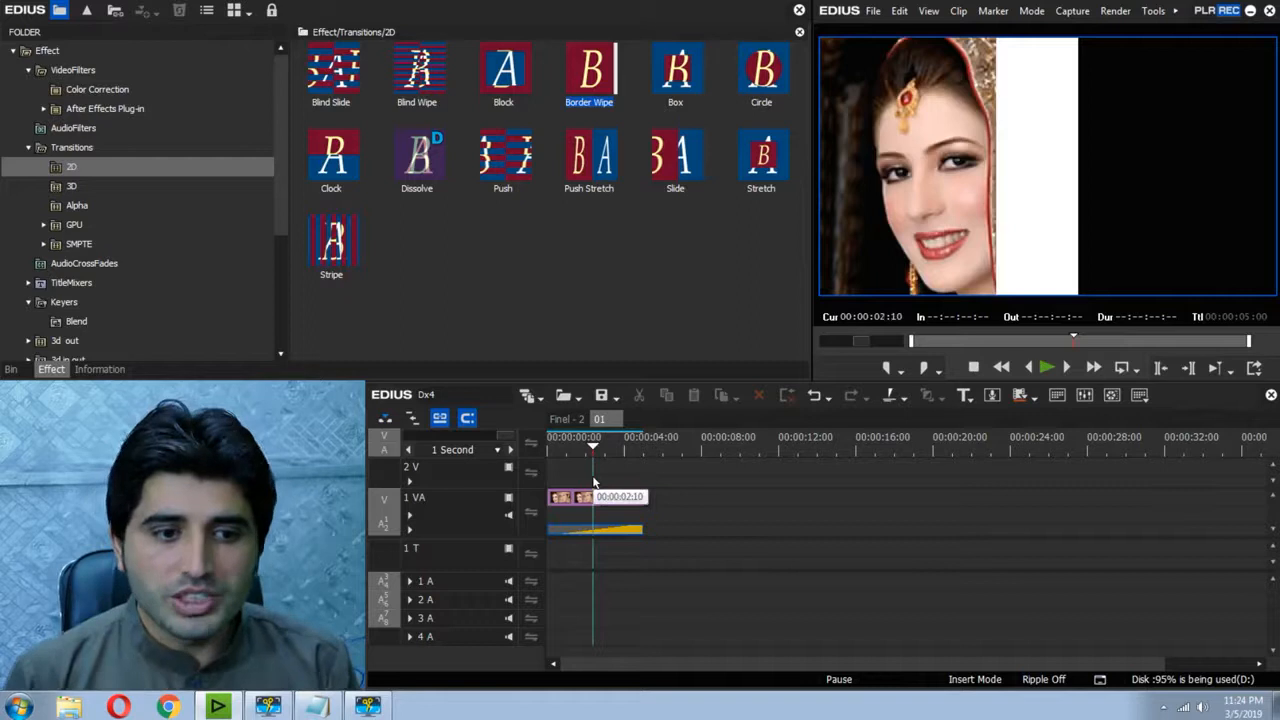
click(603, 535)
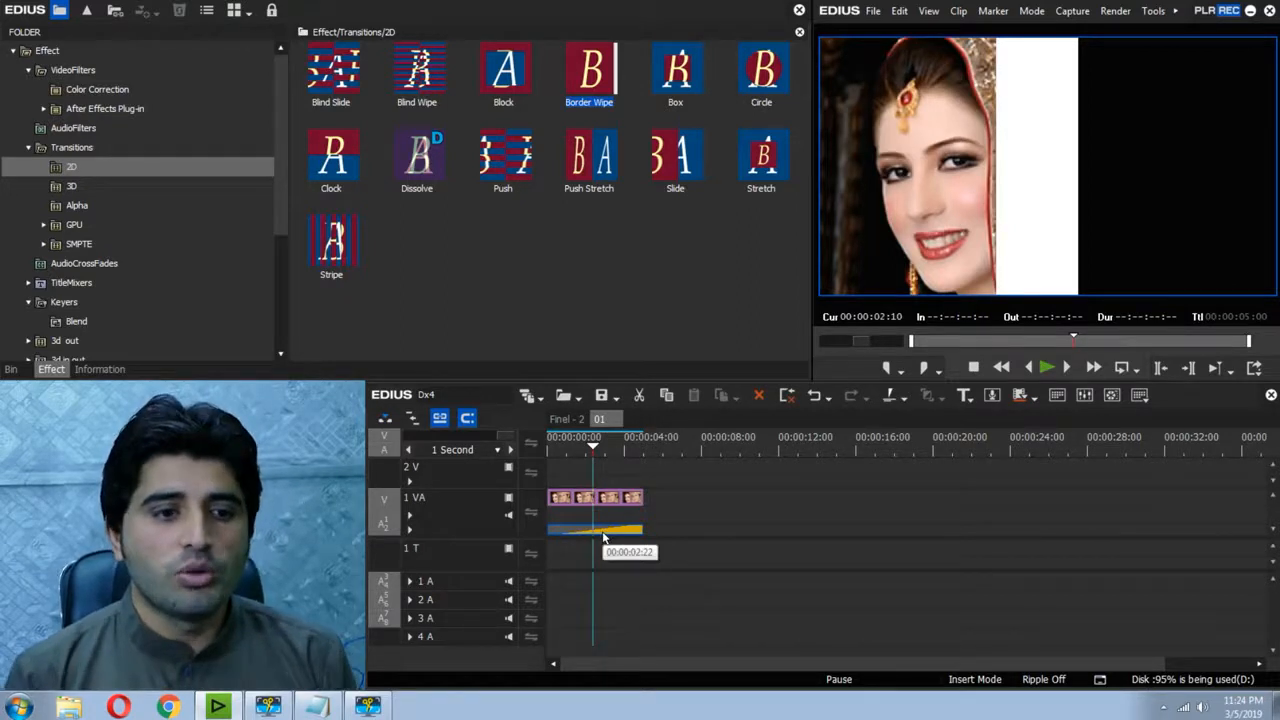
click(567, 420)
click(613, 448)
mouse_move(613, 448)
mouse_down()
mouse_move(551, 458)
mouse_move(597, 460)
mouse_up()
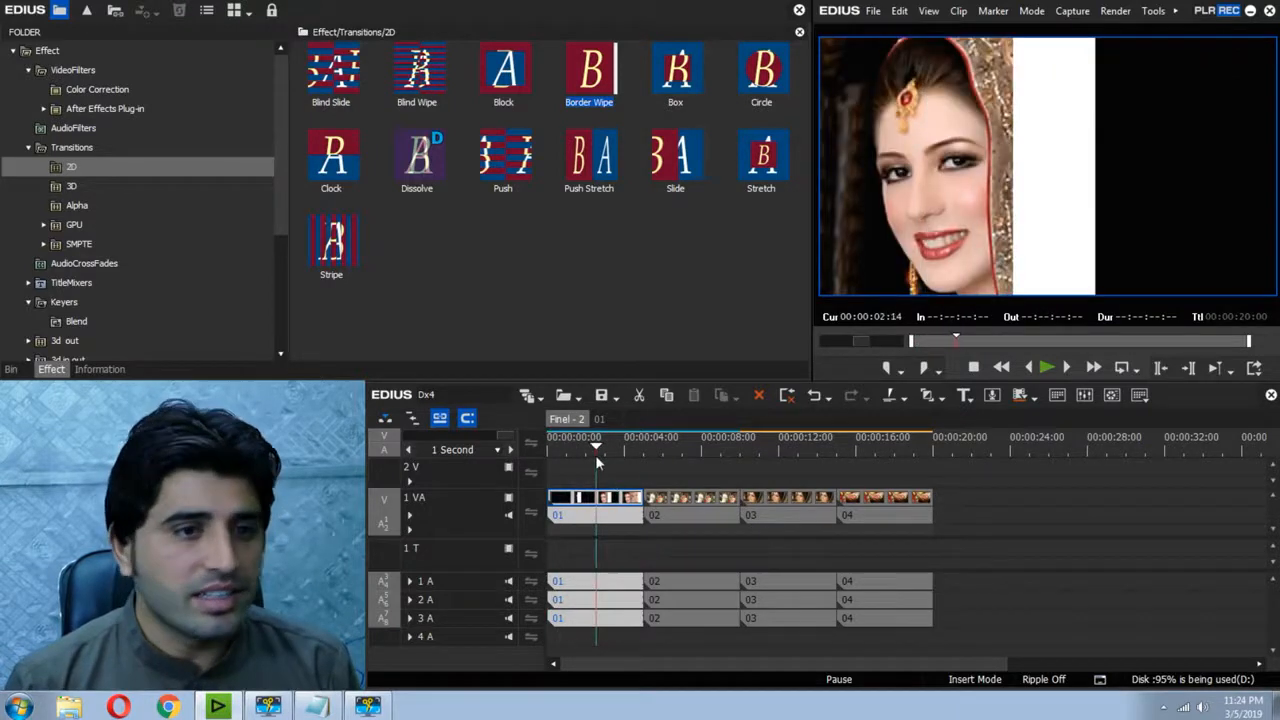
- Apply the 2D Border Wipe as an out transition on nested clip 01 in Finel - 2, starting at about 00:00:02:20
drag(600, 75, 577, 532)
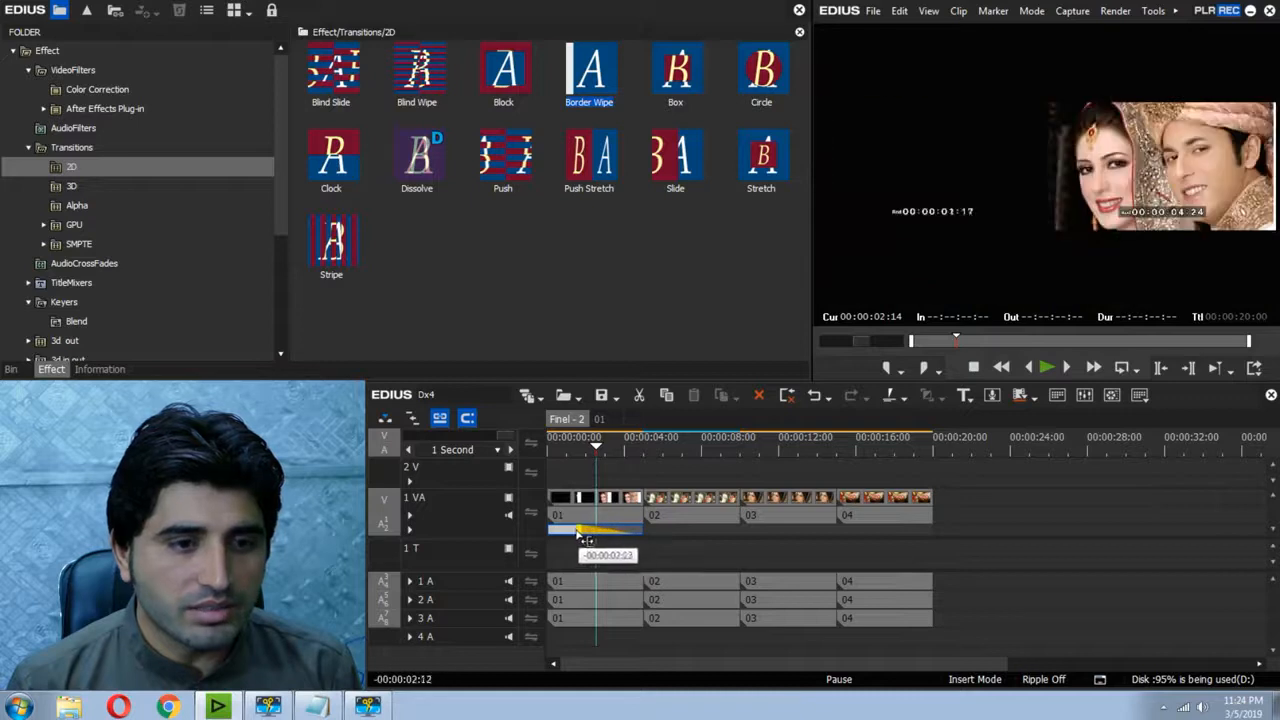
drag(555, 447, 601, 533)
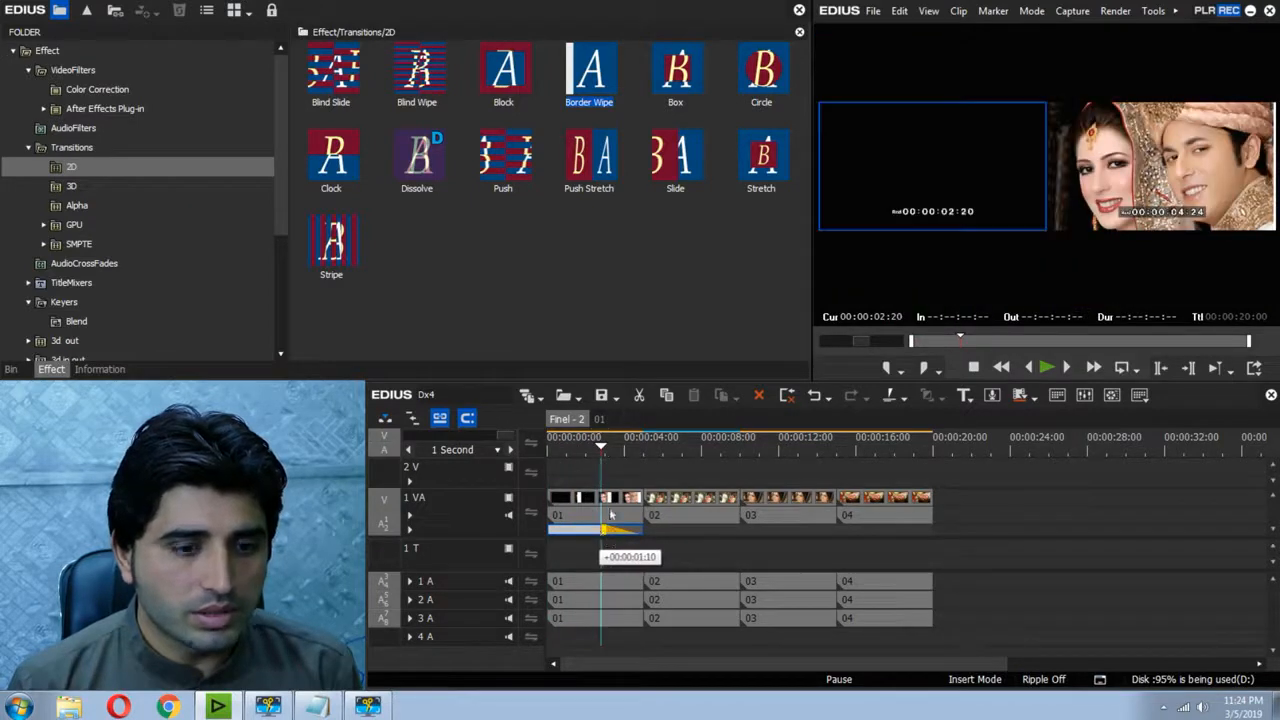
- Open nested sequence 01 and set the border width of its photo's Border Wipe to 5%
double_click(612, 515)
key(Home)
click(597, 450)
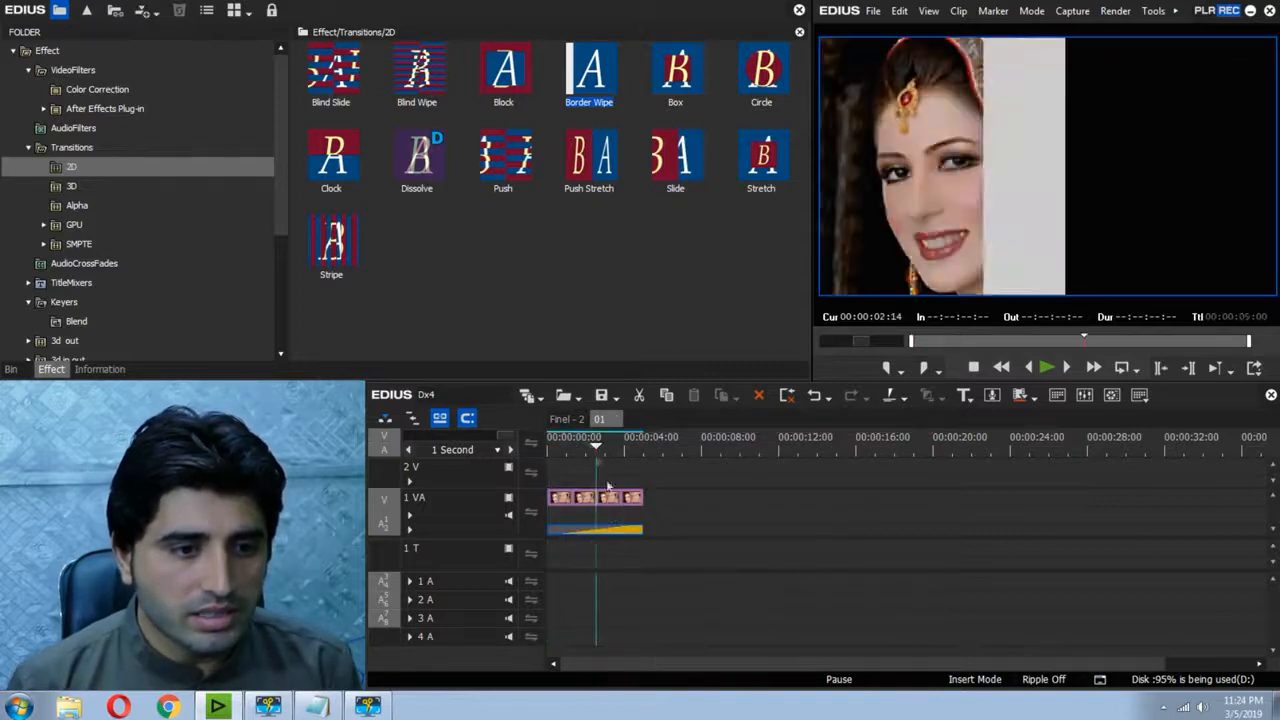
click(100, 369)
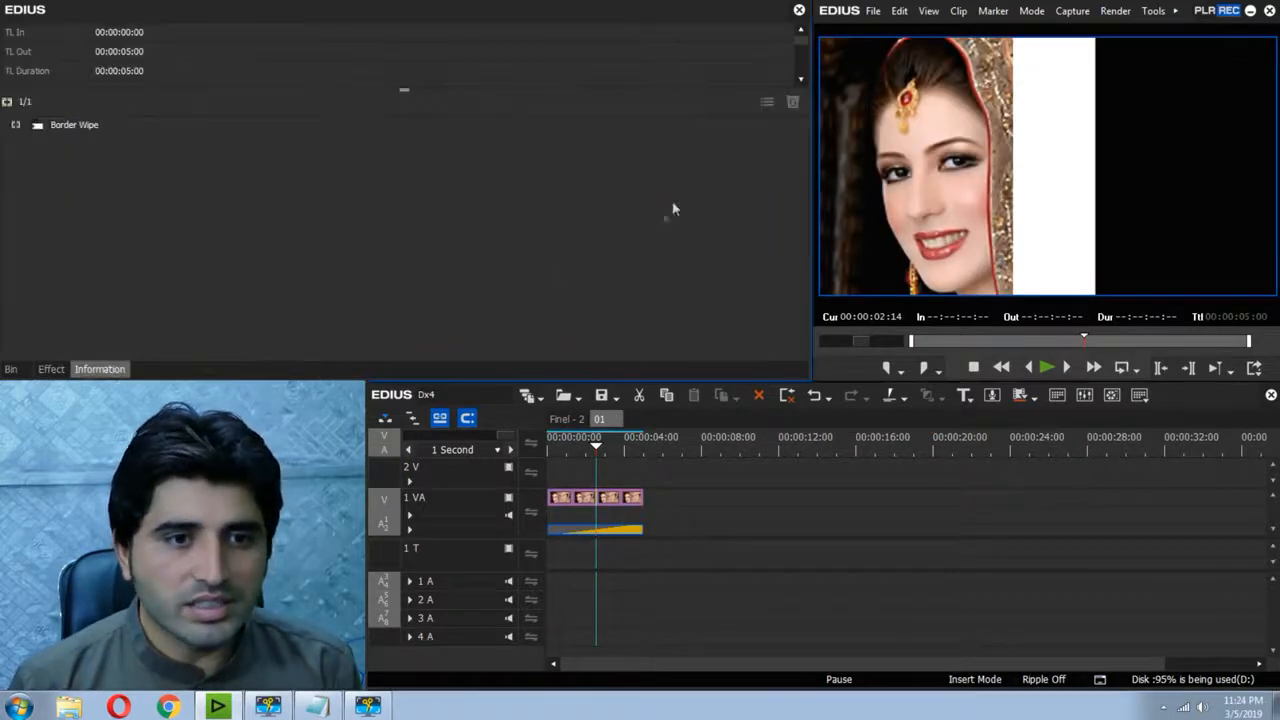
click(765, 127)
double_click(765, 127)
drag(245, 40, 370, 76)
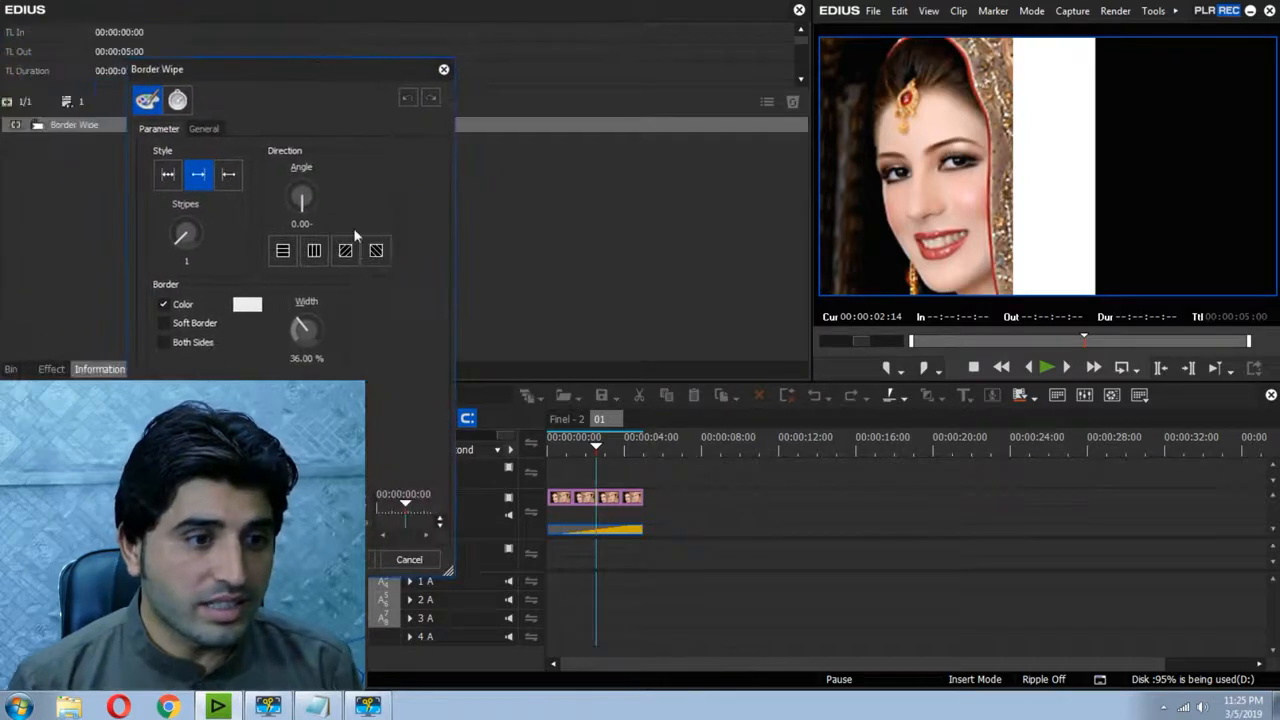
click(295, 359)
text(05)
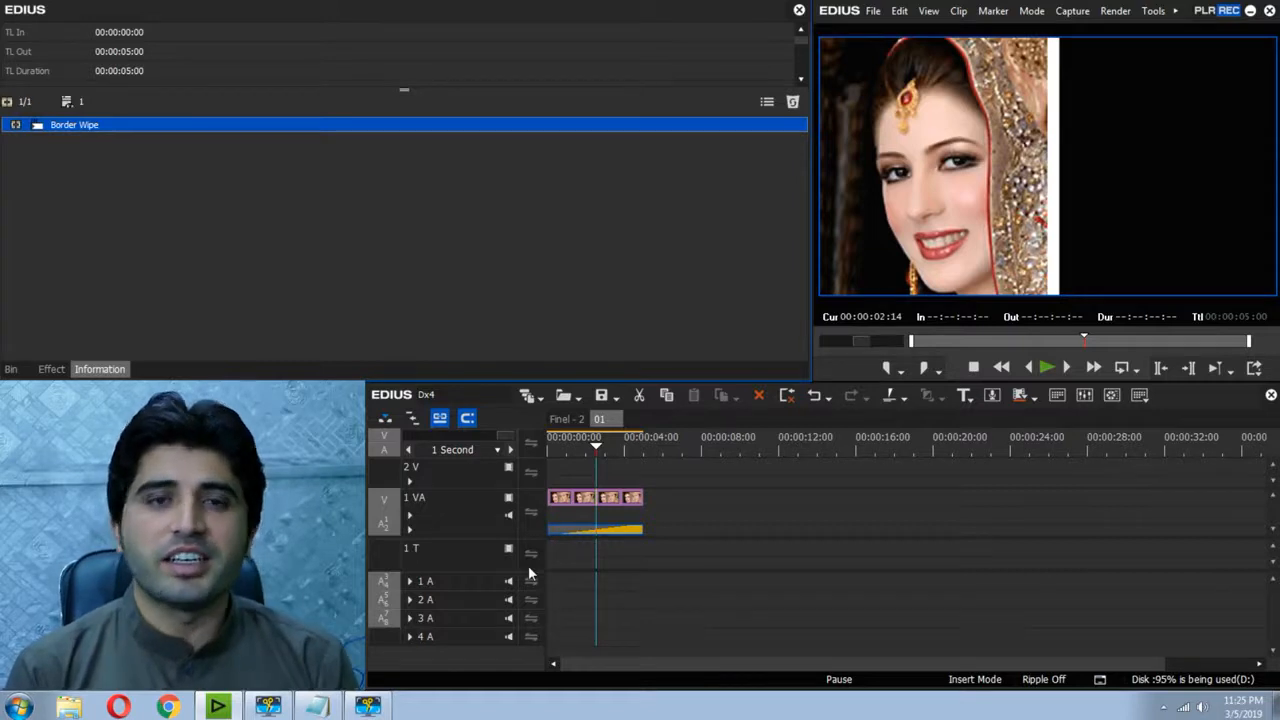
- Play nested clip 01 from the start of Finel - 2 to check its in and out Border Wipes
click(570, 419)
key(Home)
scroll(626, 473, up, 2)
key(space)
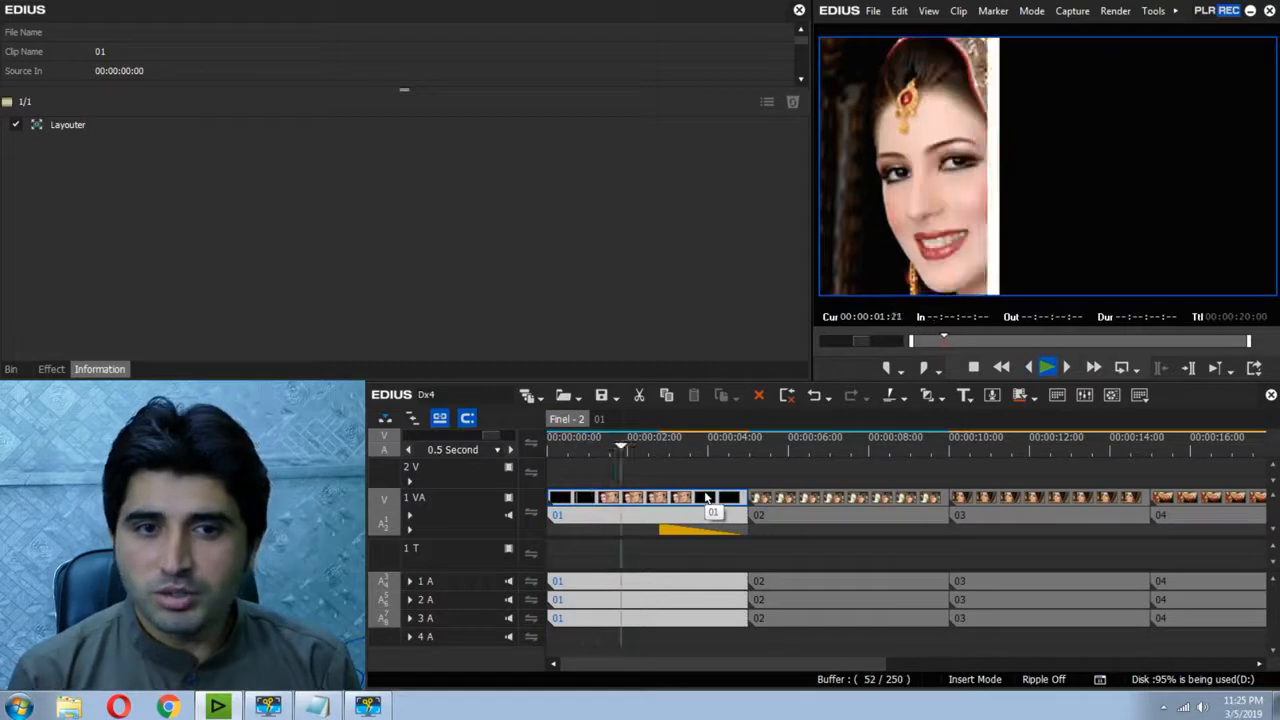
key(space)
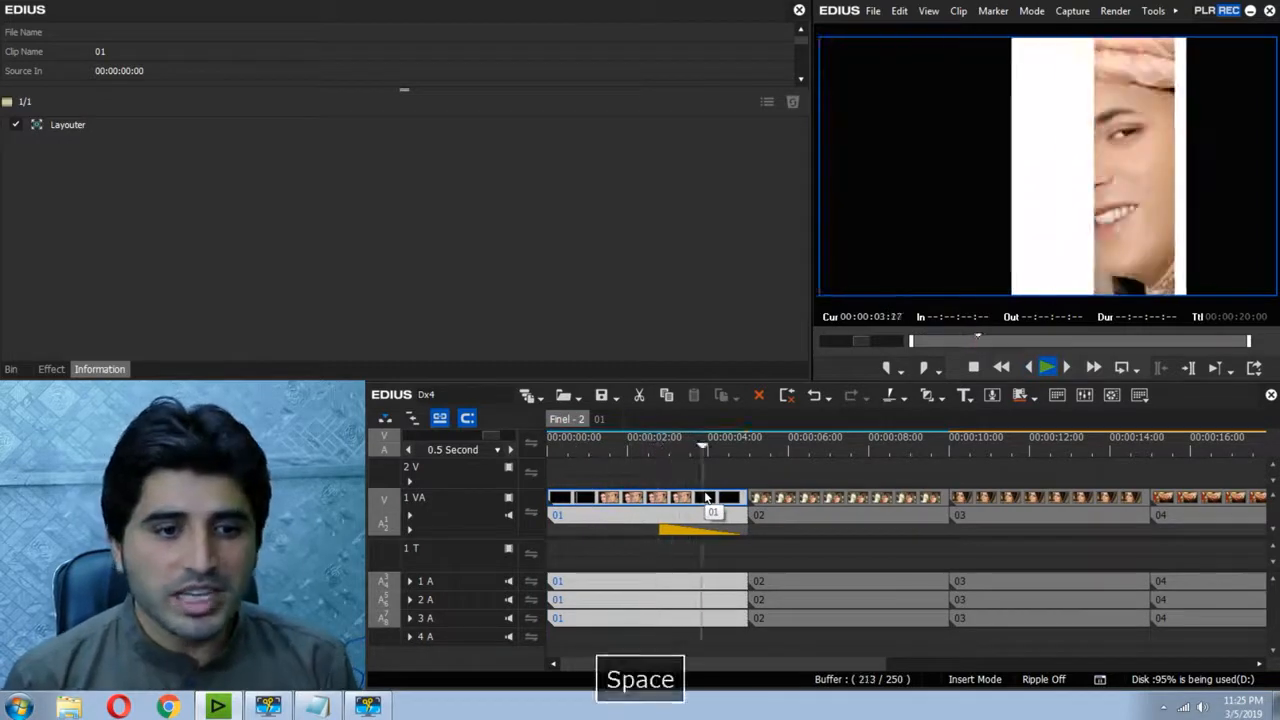
- Set the out Border Wipe on nested clip 01 in Finel - 2 to a 5% border width and an orange-yellow border colour
click(697, 535)
double_click(194, 125)
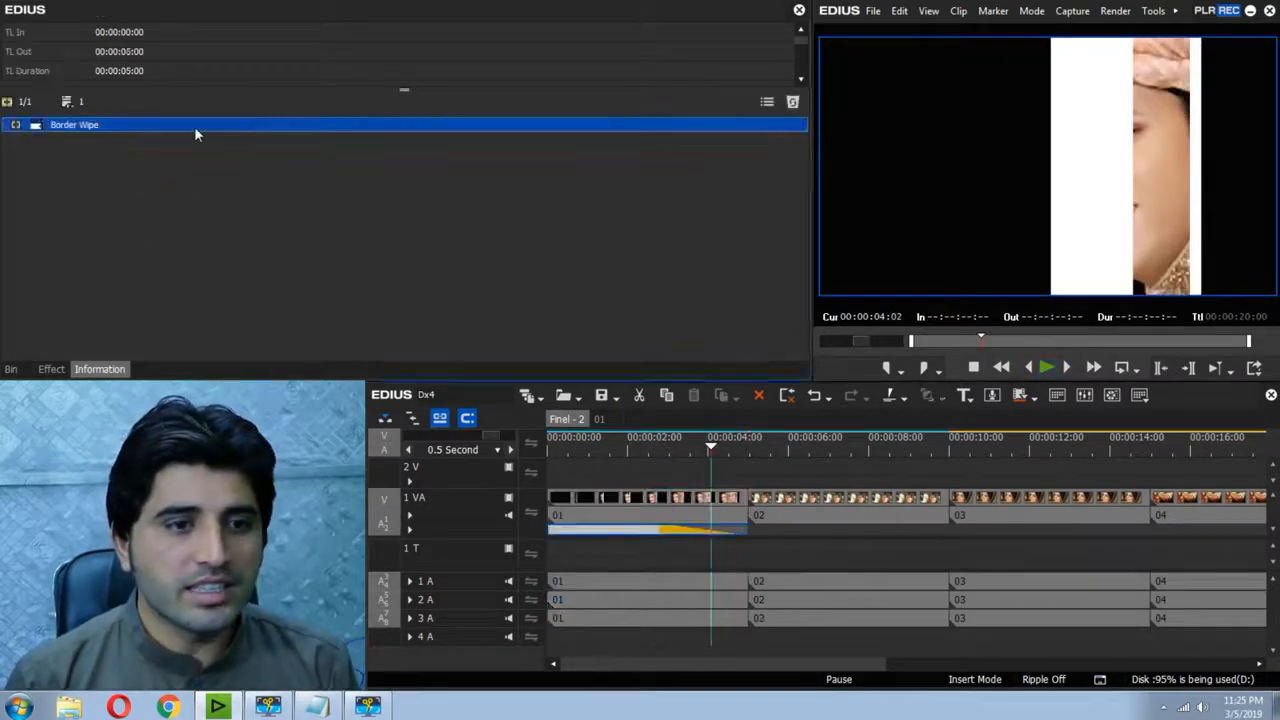
click(294, 359)
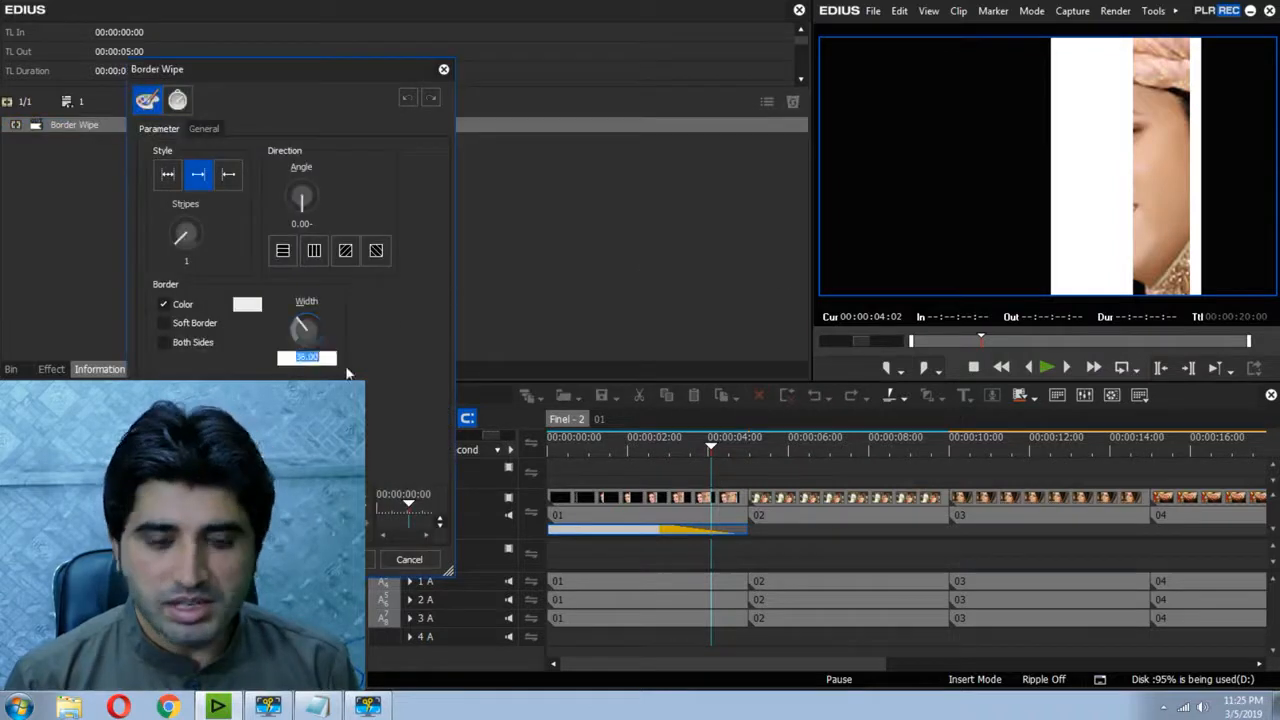
text(05)
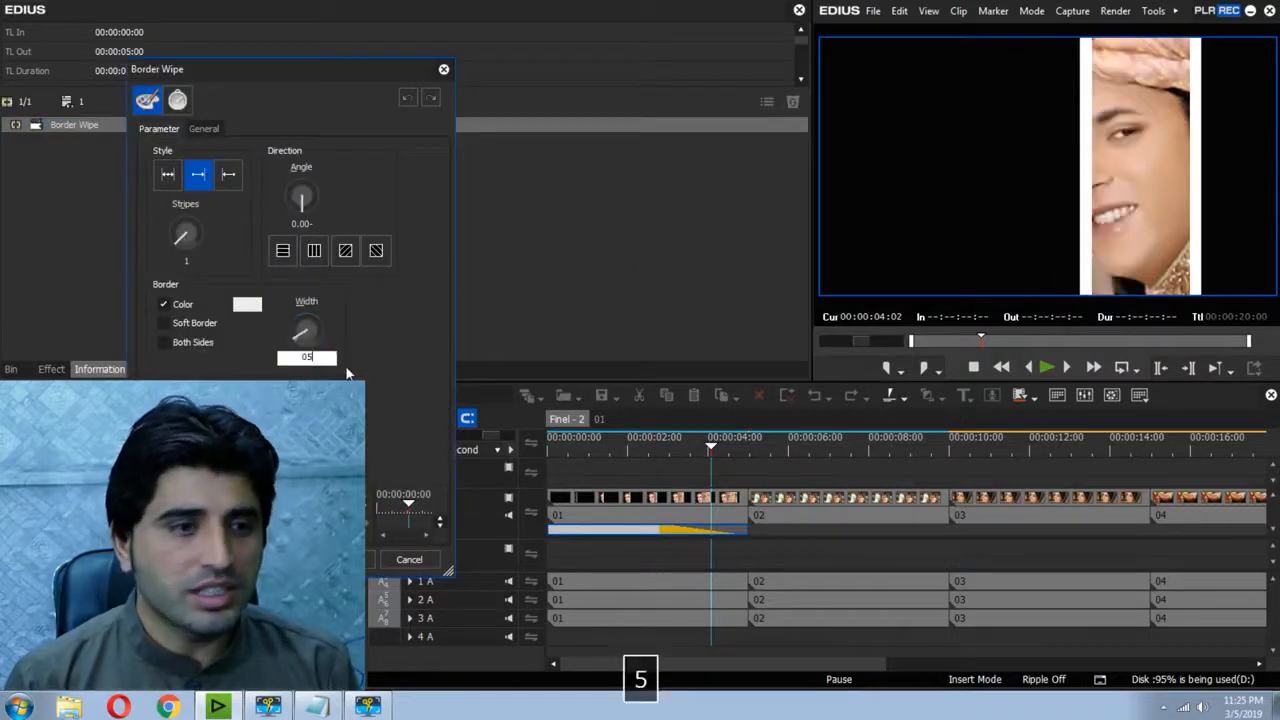
click(247, 304)
click(145, 112)
click(449, 328)
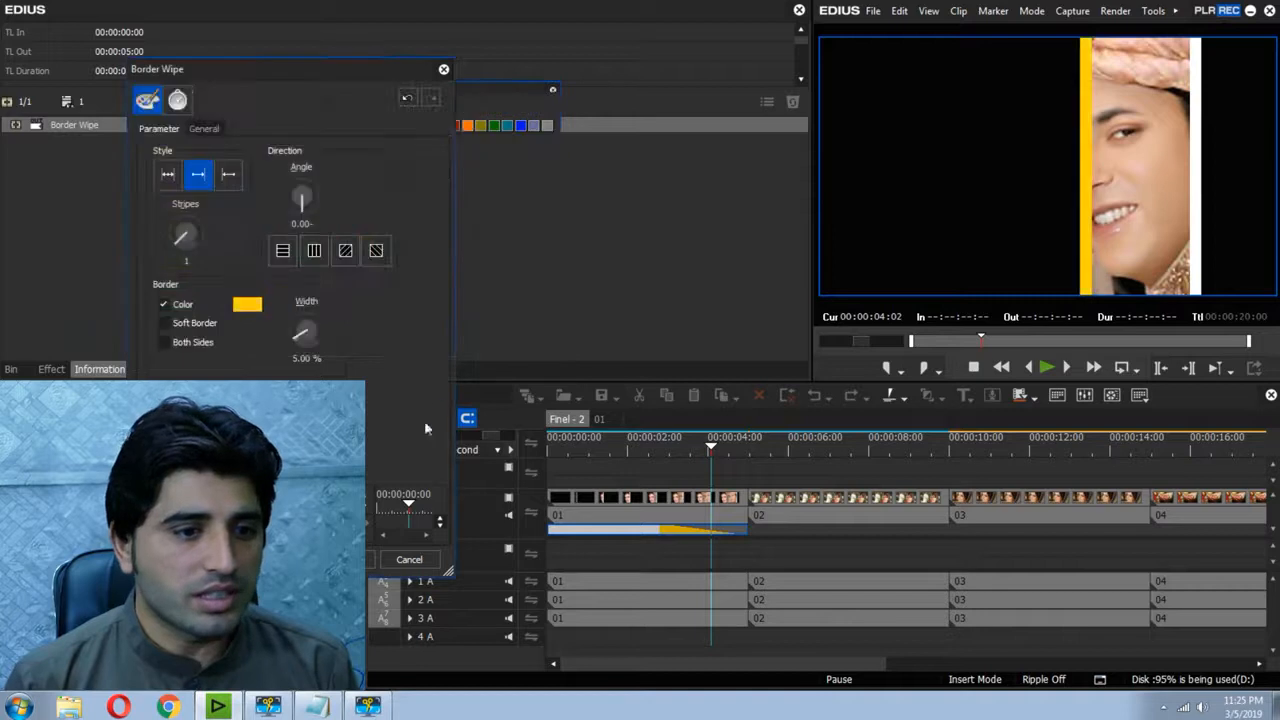
click(368, 560)
- Move the start of nested clip 01's out Border Wipe earlier to about 00:00:01:22 and play Finel - 2 from the start
key(Home)
key(space)
key(space)
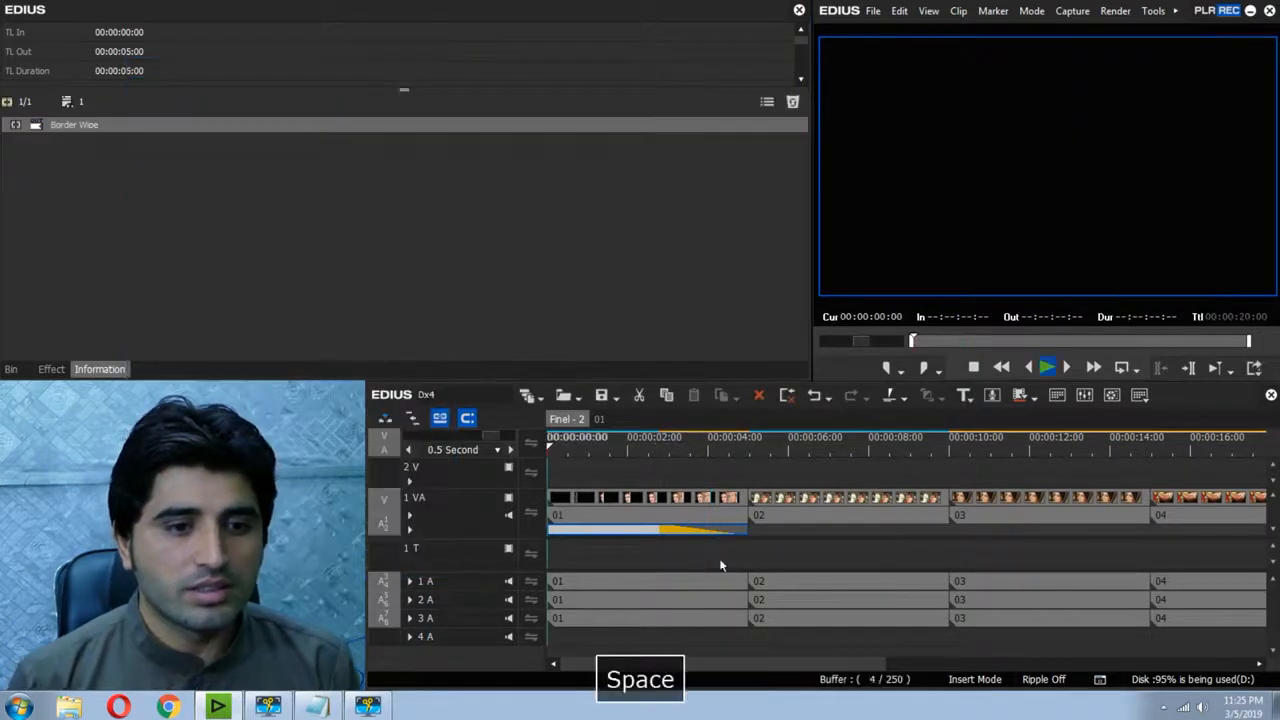
drag(652, 531, 620, 532)
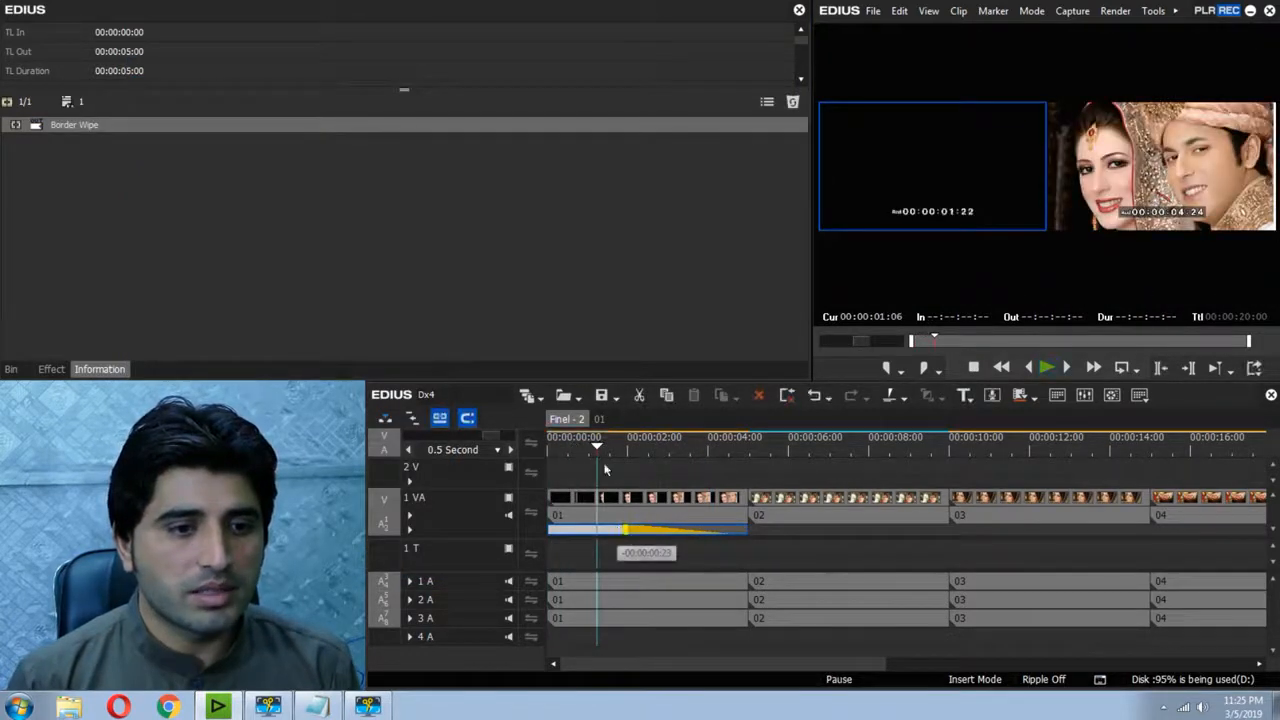
drag(600, 450, 488, 451)
key(space)
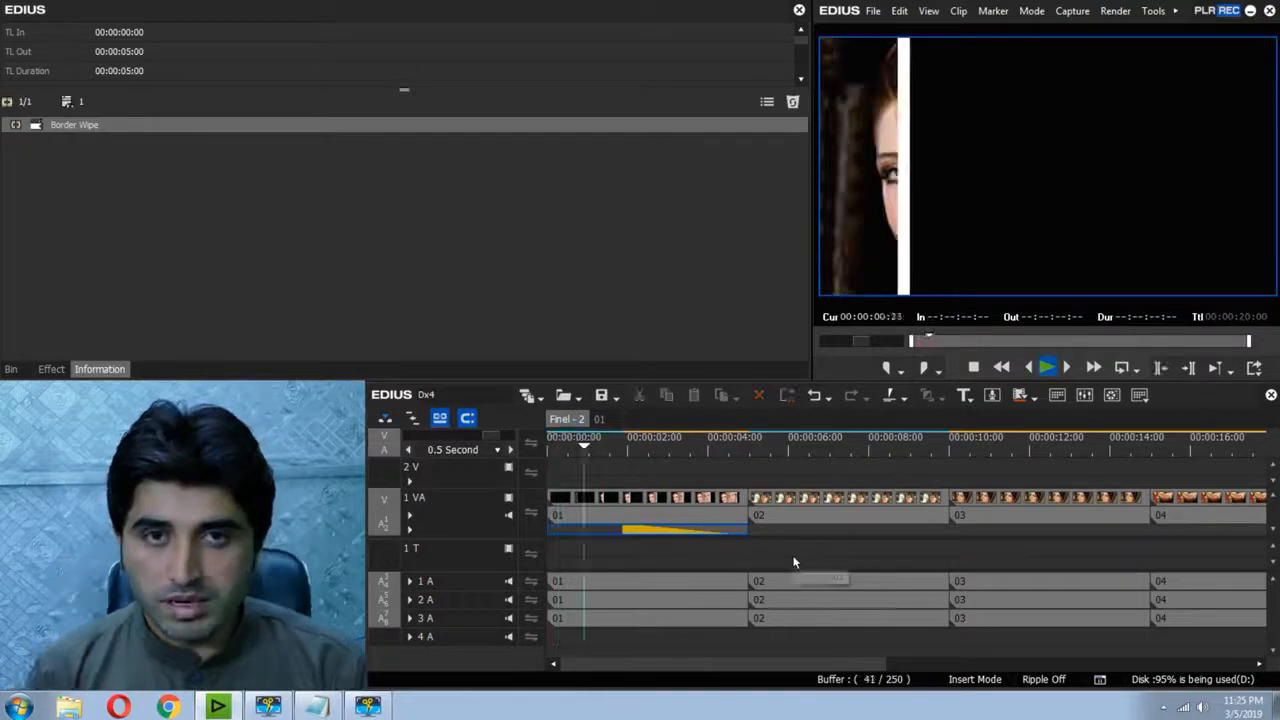